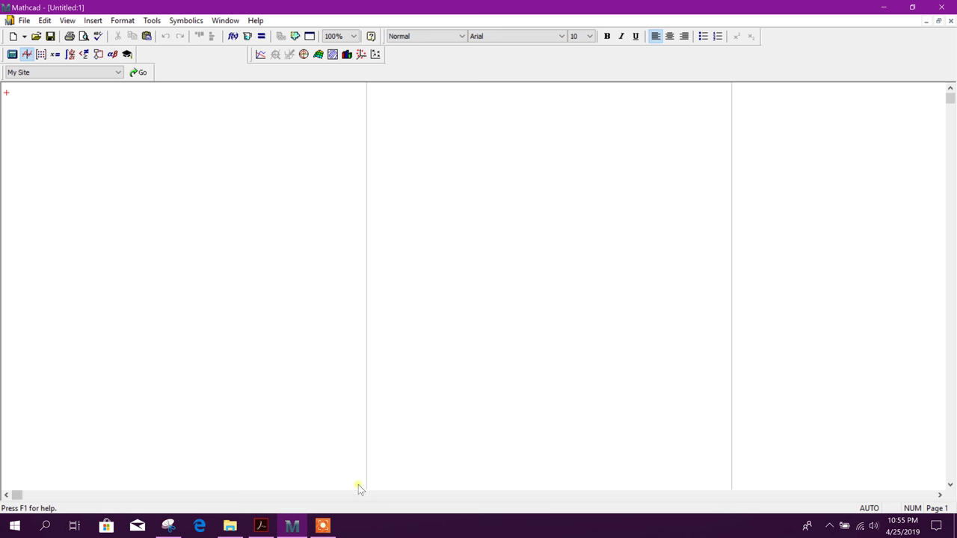
# - Paste the simply supported beam diagram with its shear and moment plots, then drag its corner to shrink it
pyautogui.click(168, 525)
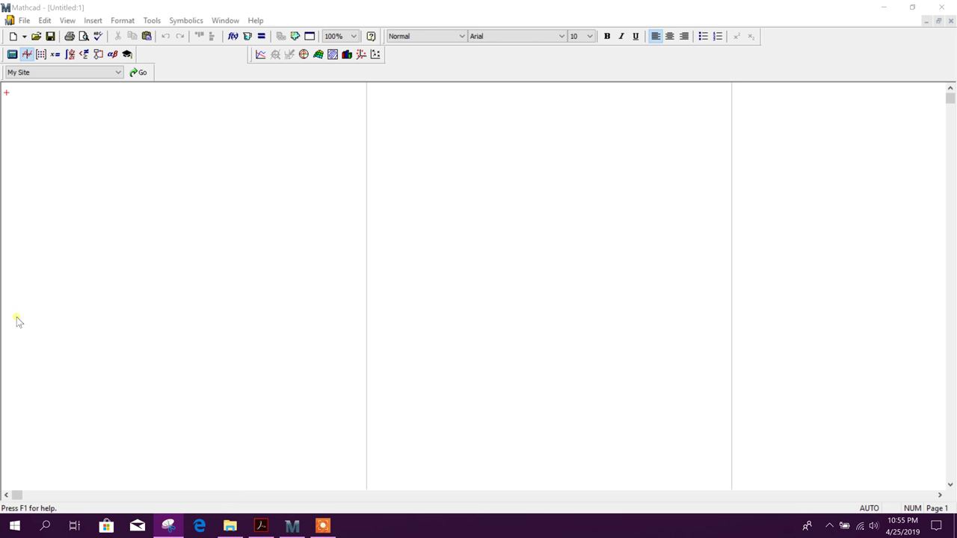
pyautogui.rightClick(27, 110)
pyautogui.click(38, 141)
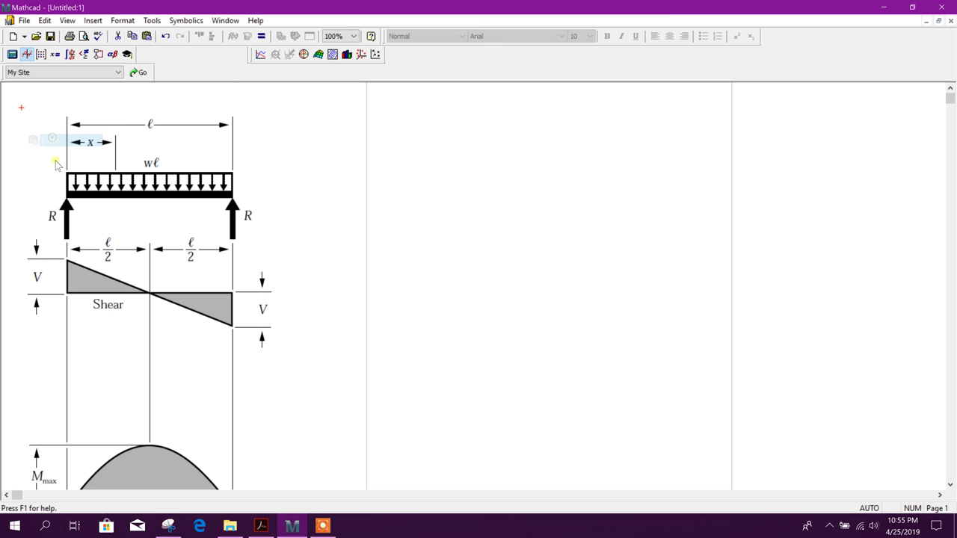
pyautogui.scroll(-3, 177, 263)
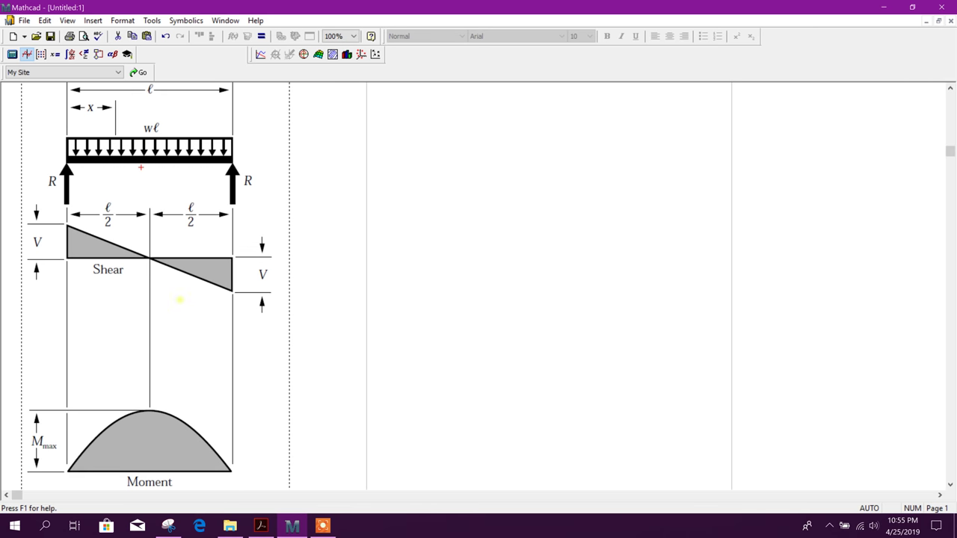
pyautogui.click(250, 434)
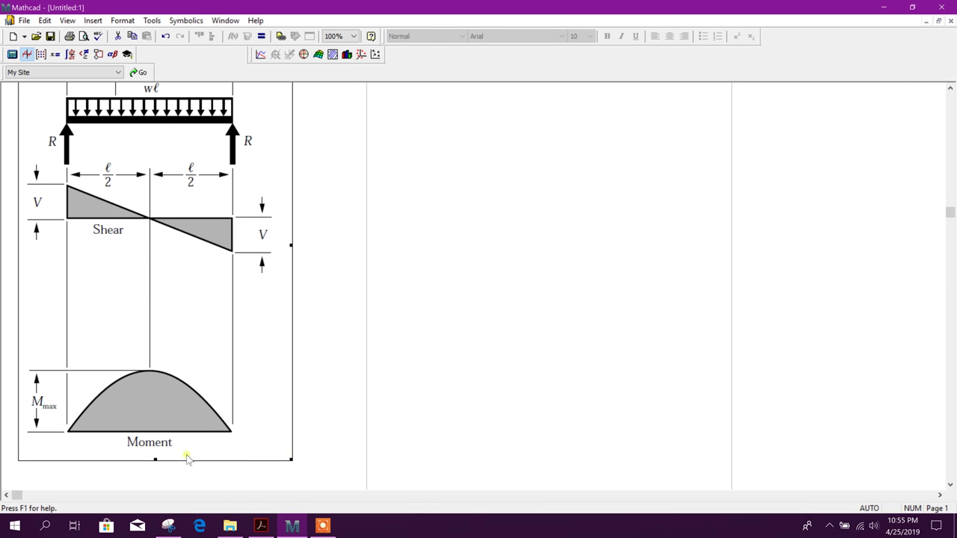
pyautogui.moveTo(292, 460); pyautogui.dragTo(264, 384)
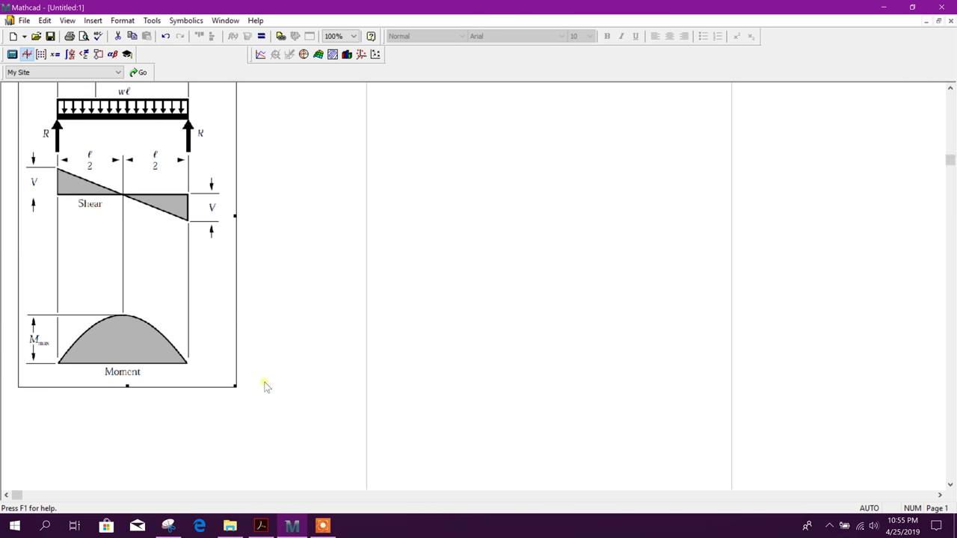
pyautogui.click(376, 99)
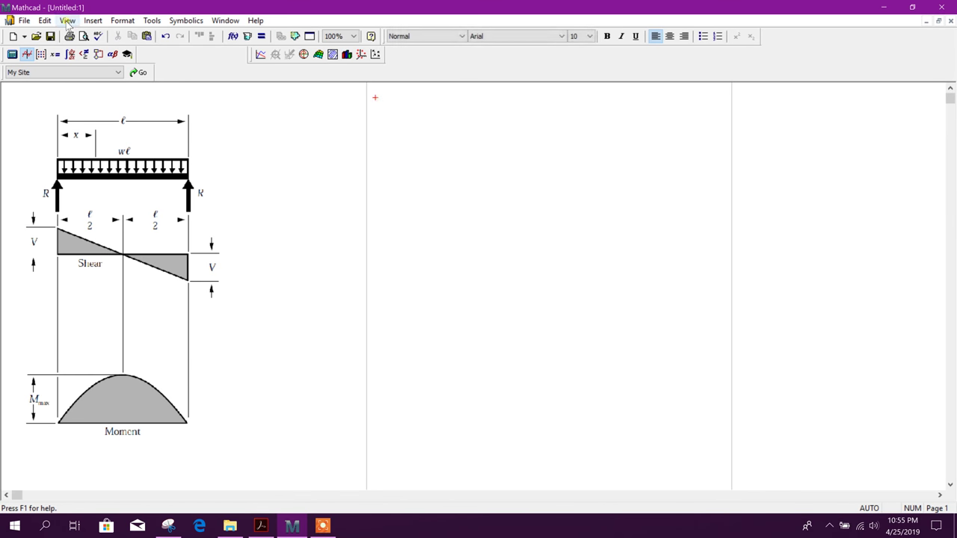
# - Set the equation math style to Constants
pyautogui.click(123, 20)
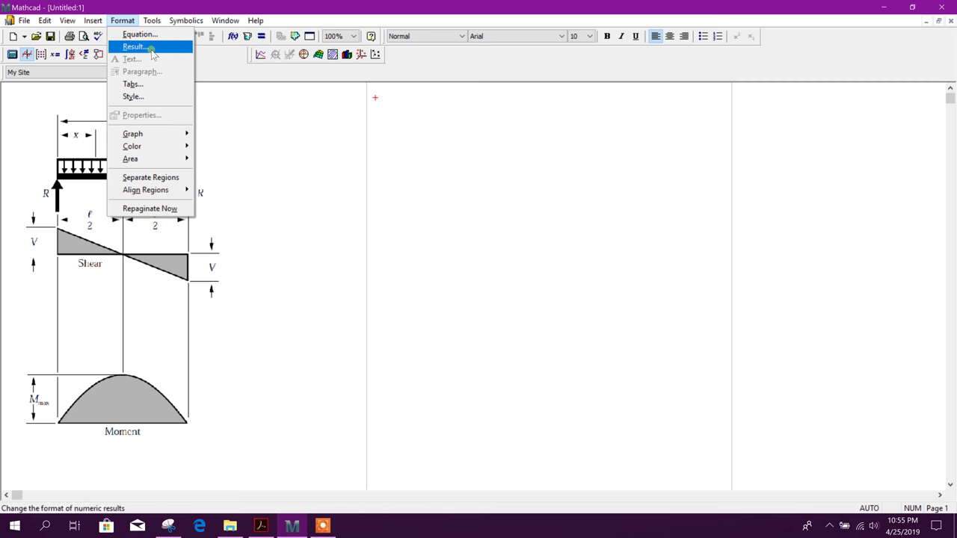
pyautogui.click(138, 34)
pyautogui.click(444, 236)
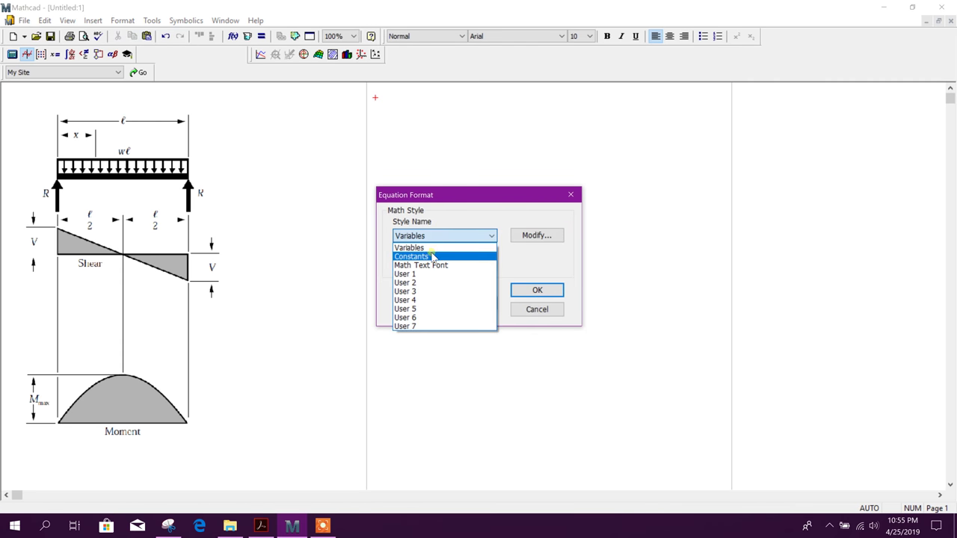
pyautogui.click(436, 252)
pyautogui.click(535, 289)
# - Set the result format to Decimal with 3 decimal places
pyautogui.click(121, 20)
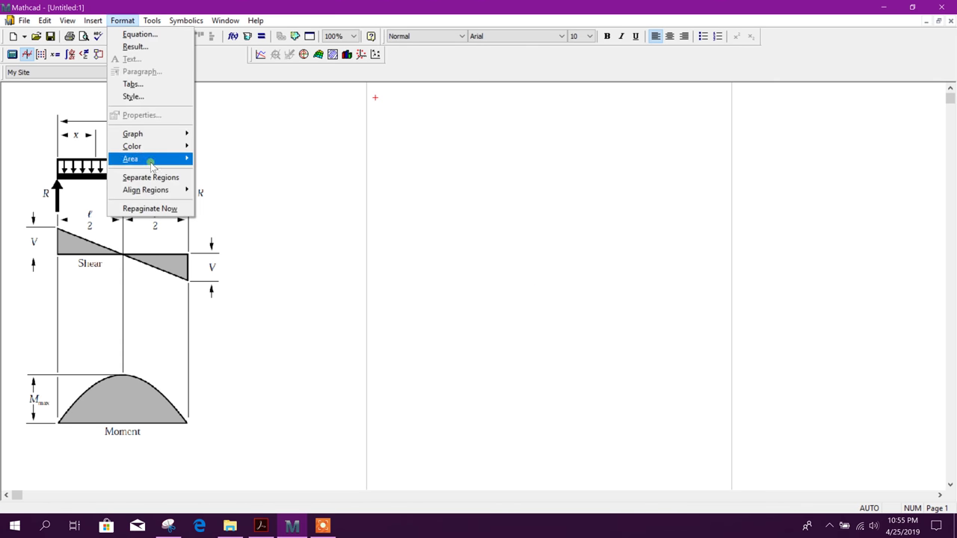
pyautogui.click(135, 46)
pyautogui.click(391, 238)
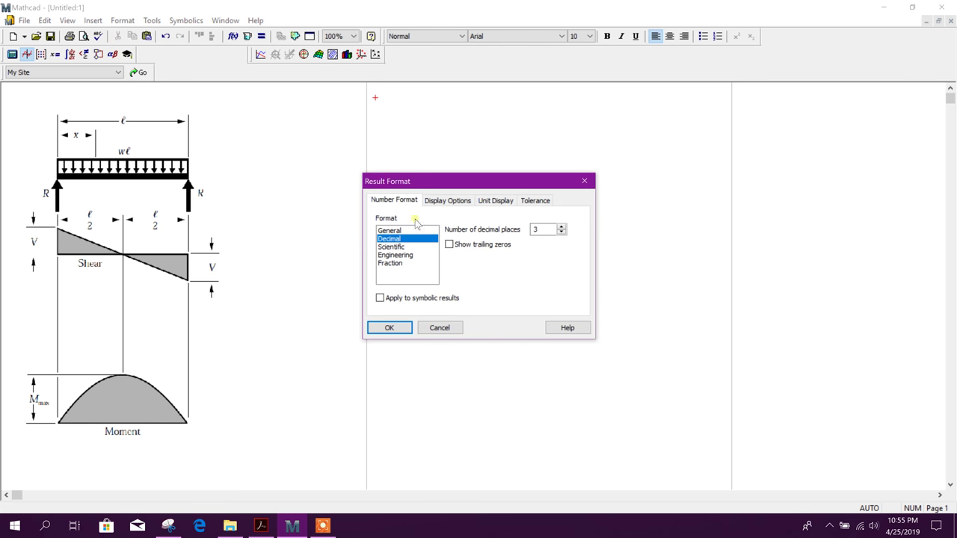
pyautogui.click(388, 329)
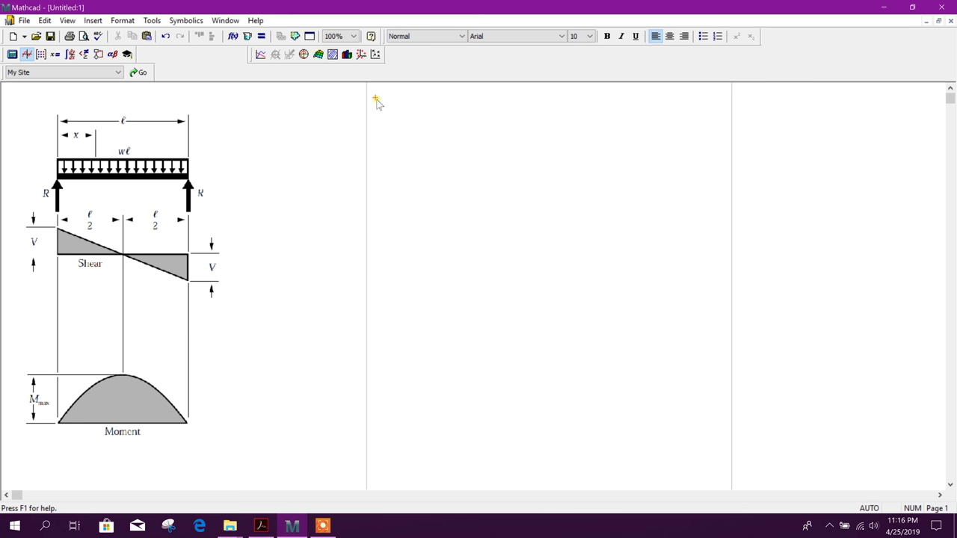
# - Add a 'DATA -' heading and define the span l := 10 m below it
pyautogui.press('capslock')
pyautogui.write('D')
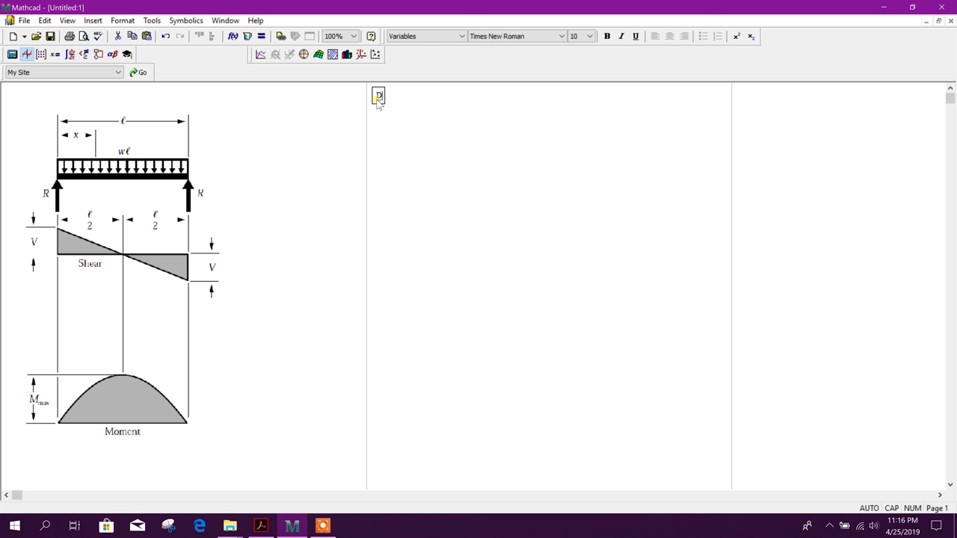
pyautogui.write('ATA -')
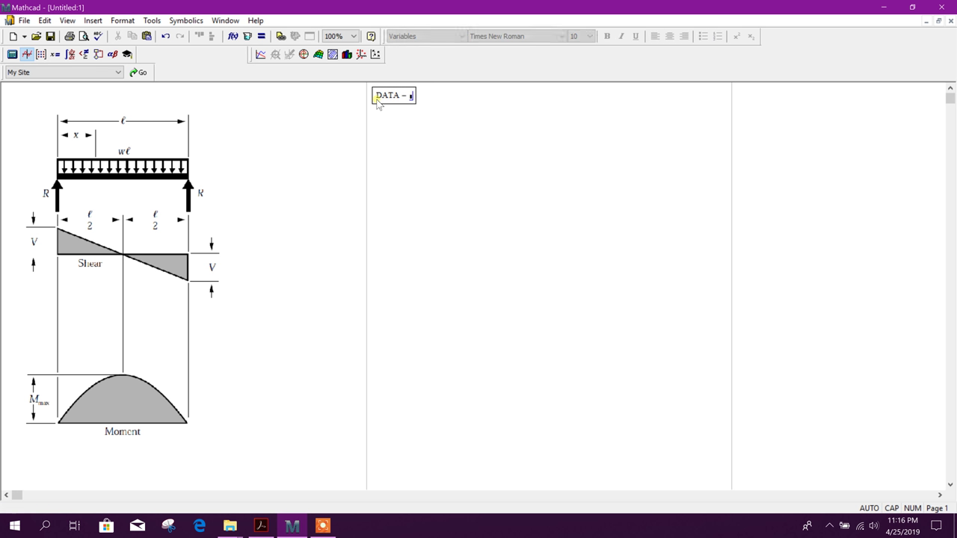
pyautogui.press('Return')
pyautogui.press('capslock')
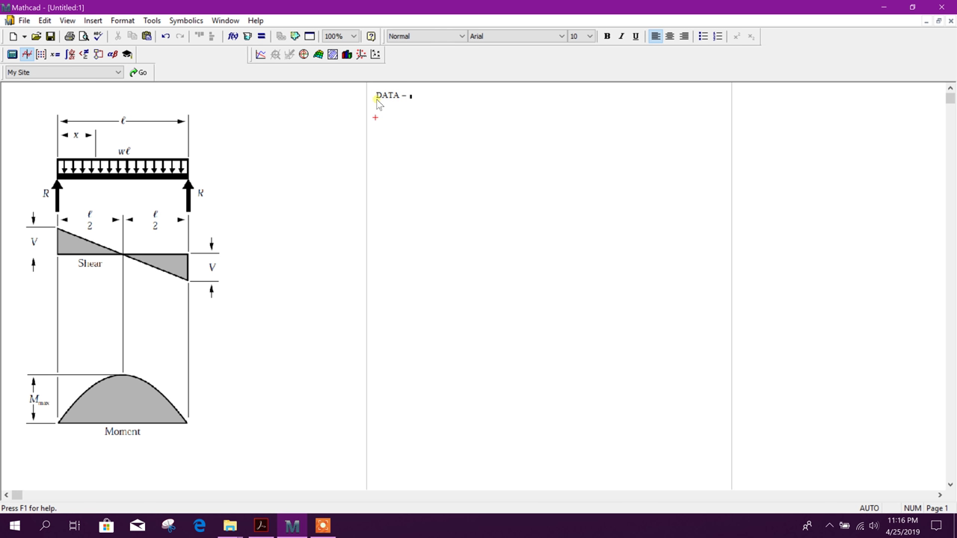
pyautogui.write('l:1*L')
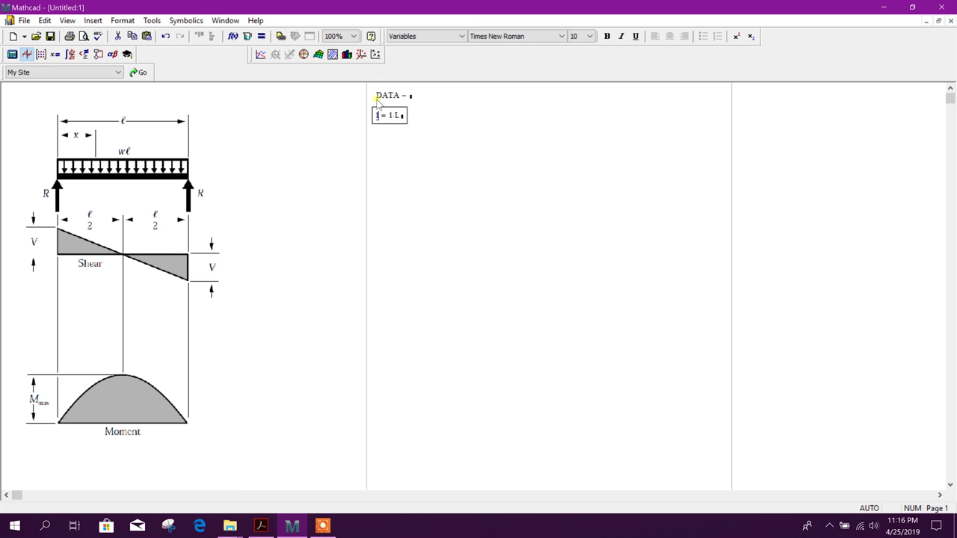
pyautogui.press('BackSpace')
pyautogui.press('BackSpace')
pyautogui.press('BackSpace')
pyautogui.press('BackSpace')
pyautogui.write(':=')
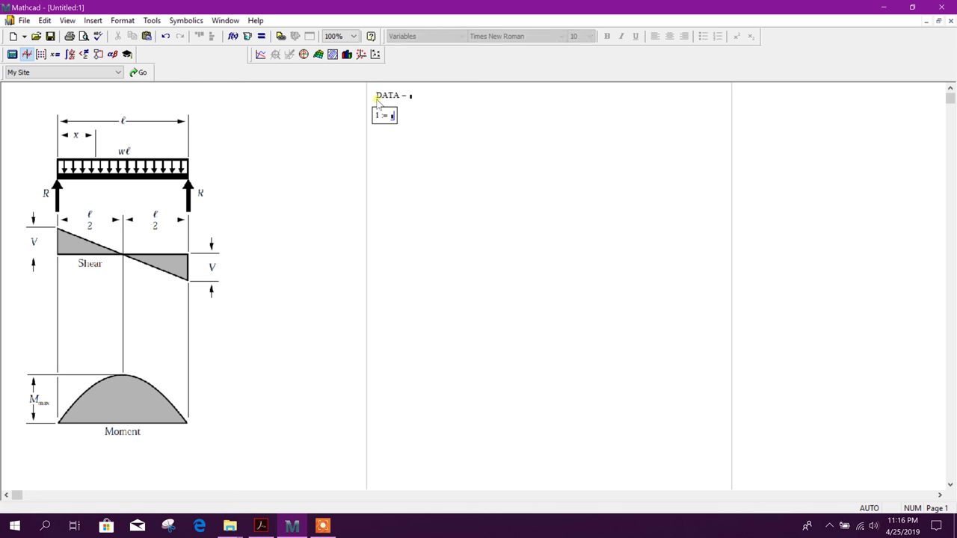
pyautogui.write('1')
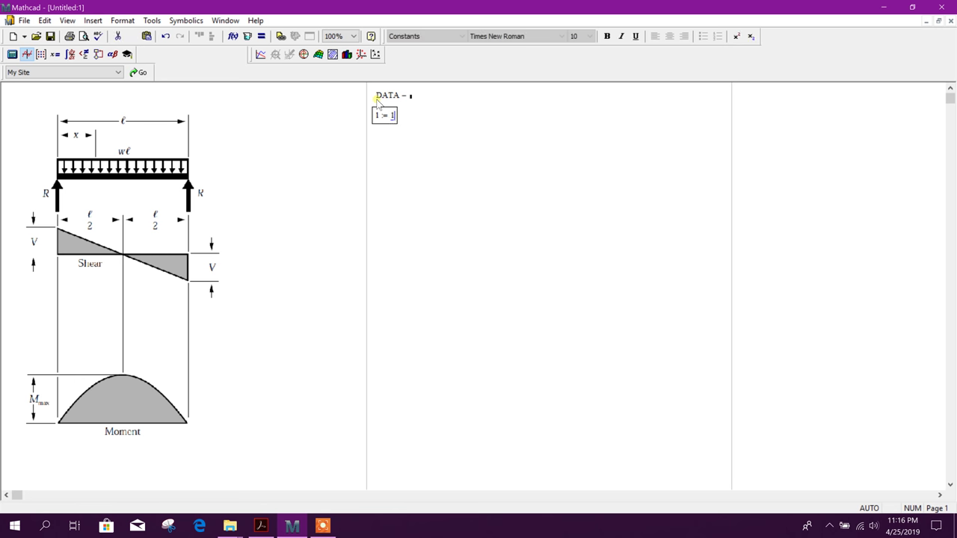
pyautogui.write('0*m')
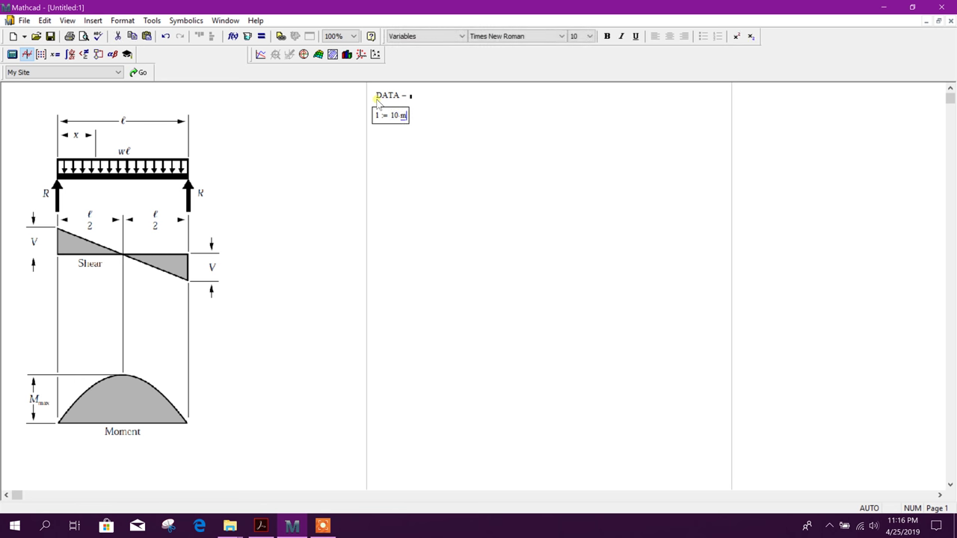
pyautogui.press('Return')
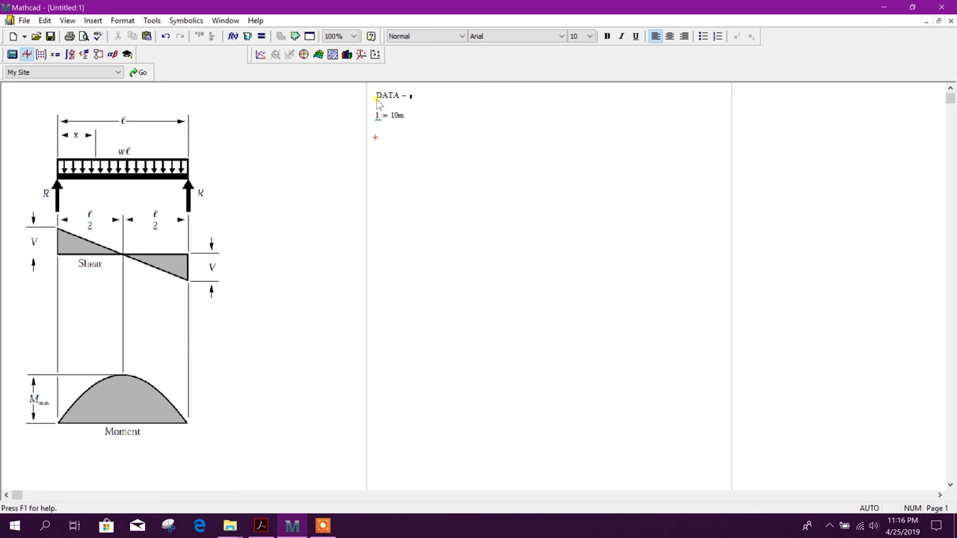
# - Define the distributed load w := 20 kN/m
pyautogui.write('w ')
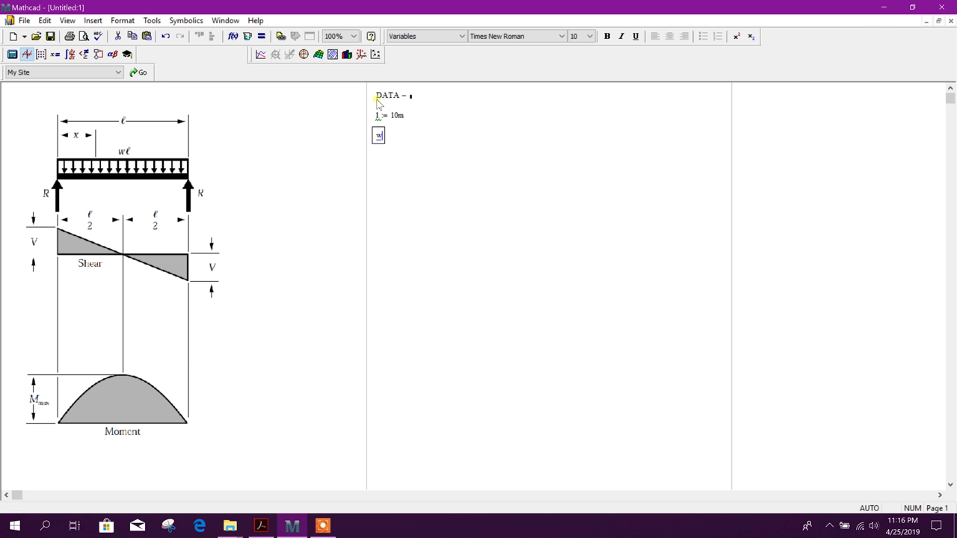
pyautogui.write(':= ')
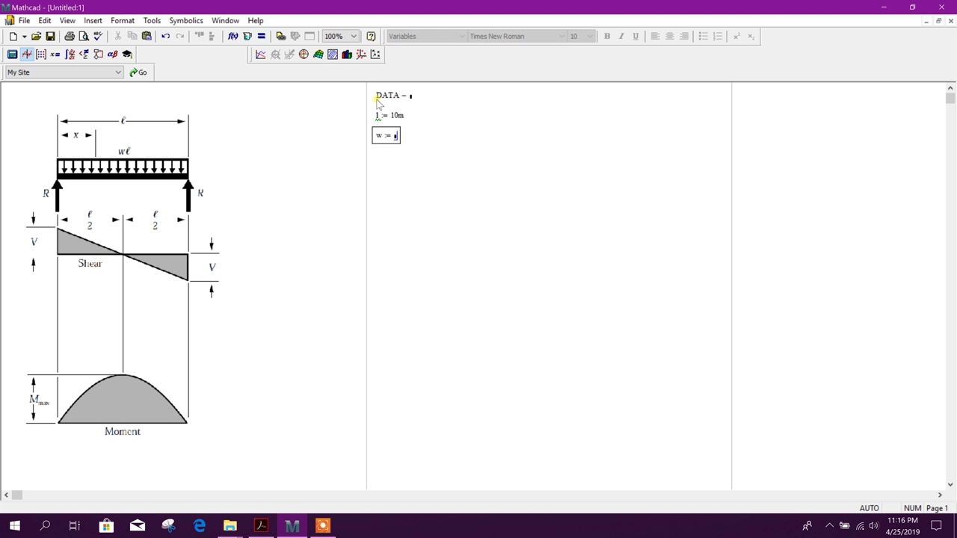
pyautogui.write('20')
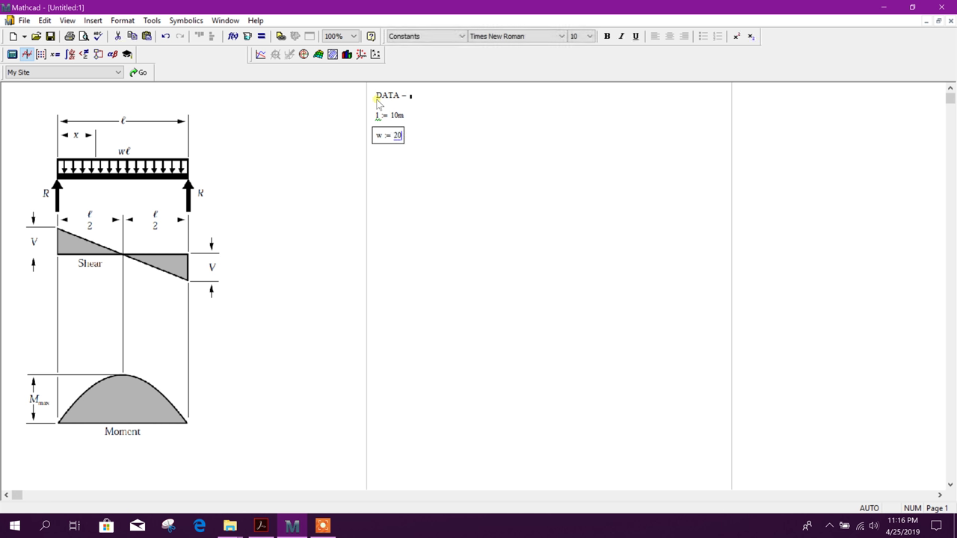
pyautogui.write('·kN/m')
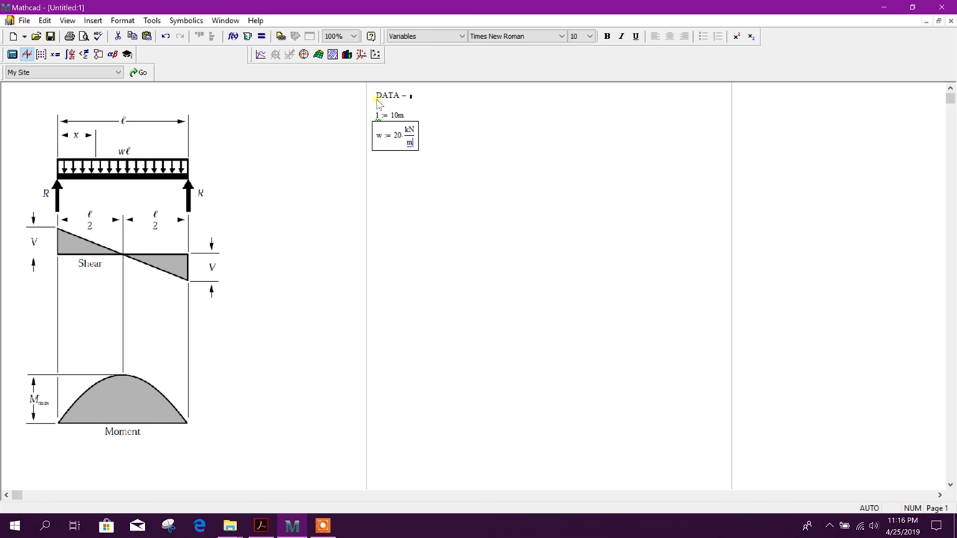
pyautogui.press('Return')
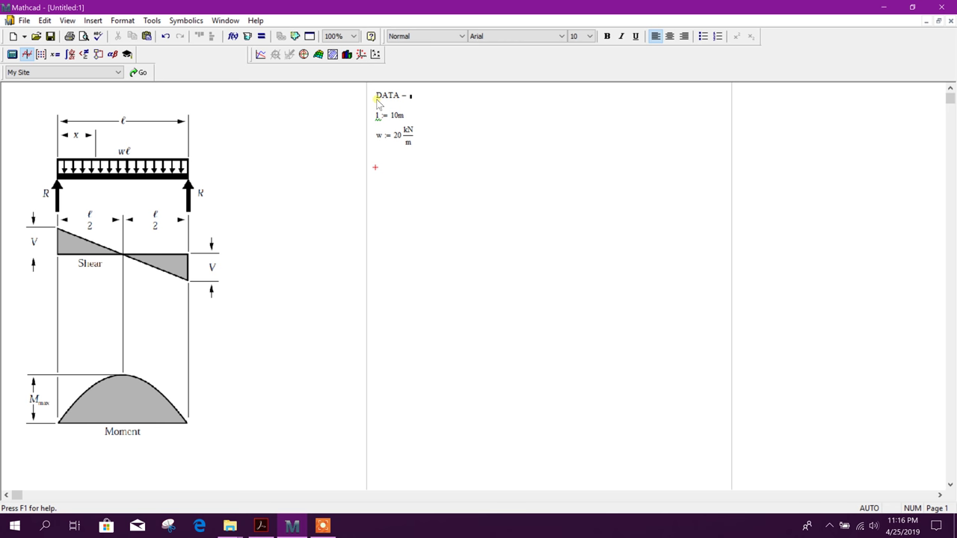
pyautogui.press('capslock')
# - Add a 'FIND -' heading below the data definitions
pyautogui.write('F')
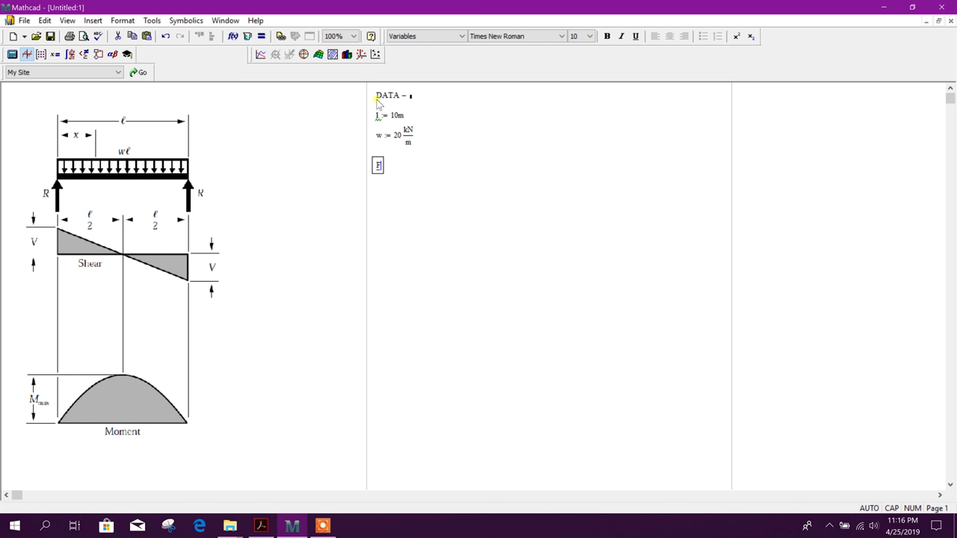
pyautogui.write('IND -')
pyautogui.press('Return')
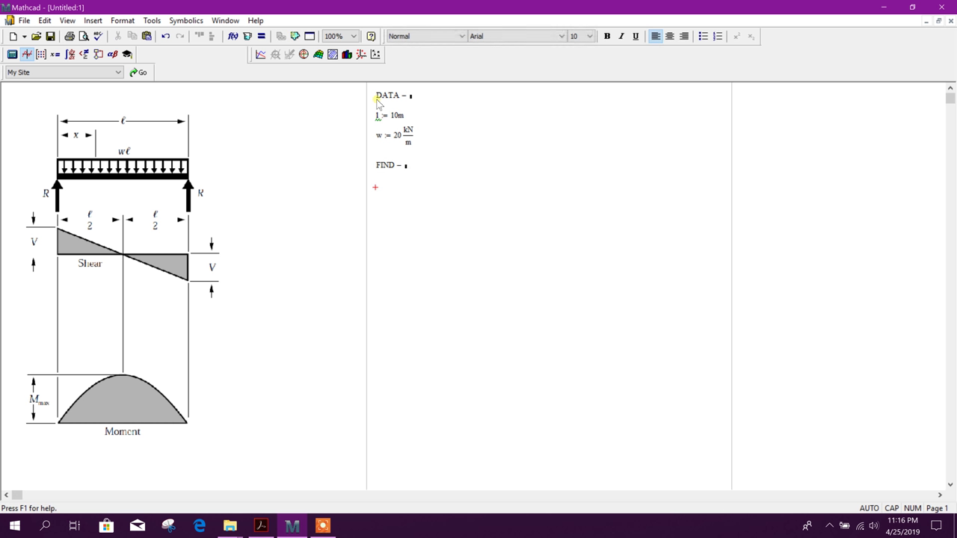
pyautogui.press('capslock')
# - Define the support reaction R := w·l/2
pyautogui.write('R')
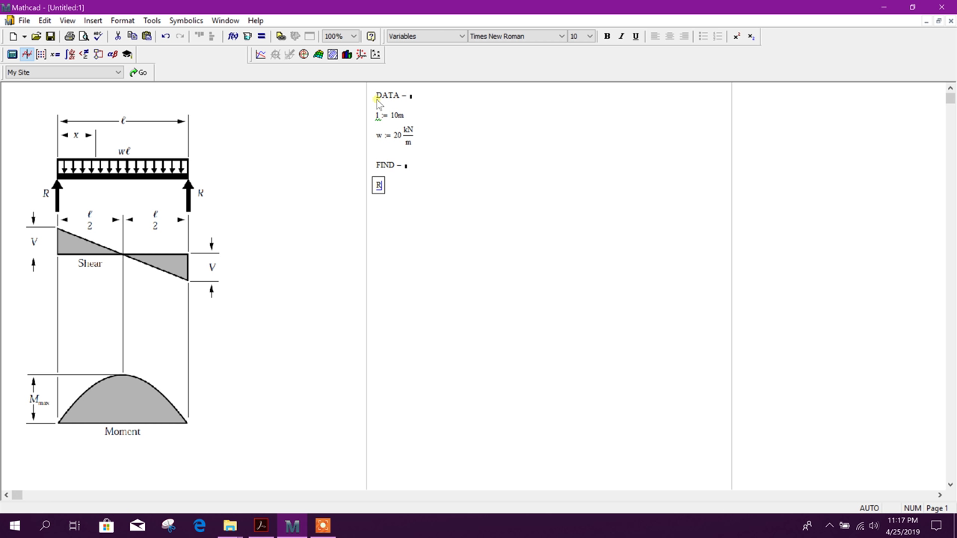
pyautogui.write('=')
pyautogui.press('BackSpace')
pyautogui.write(':=')
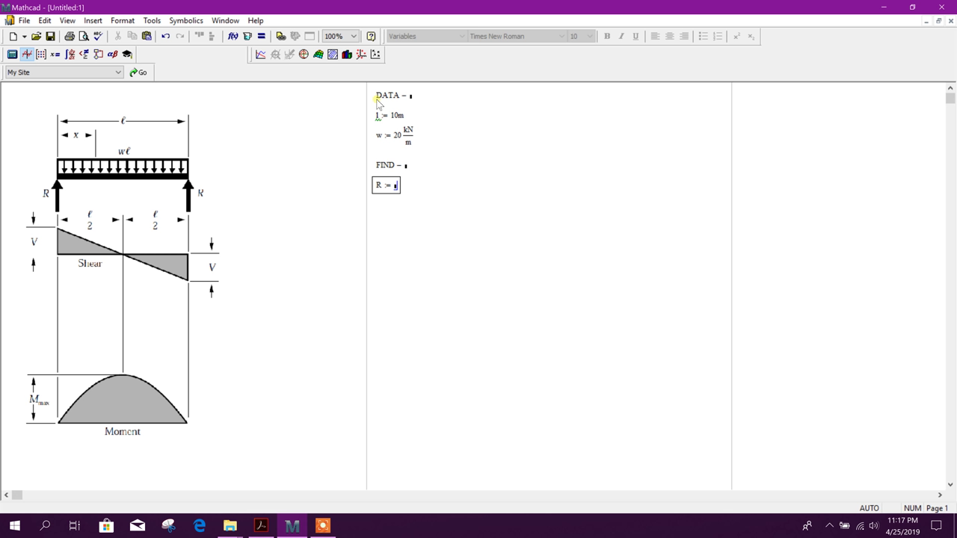
pyautogui.write('w')
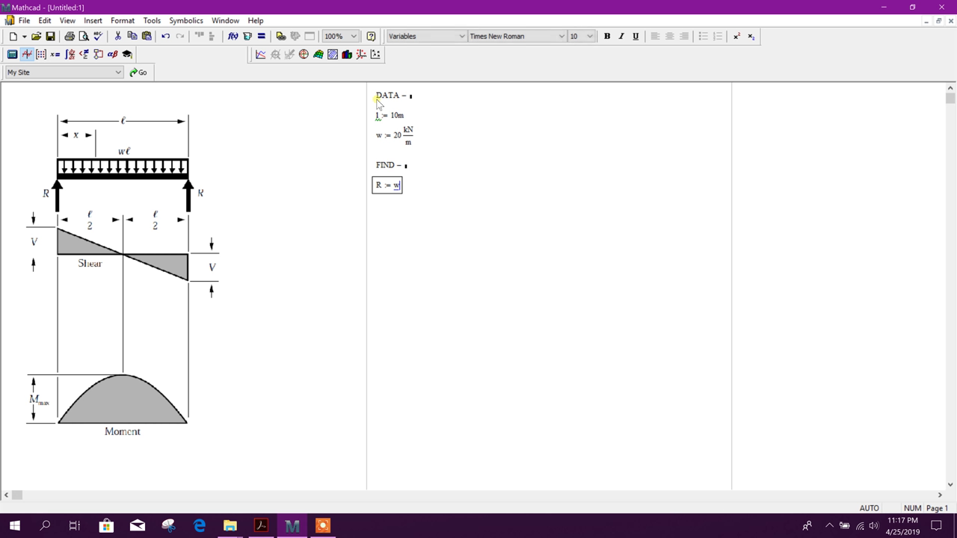
pyautogui.write('*')
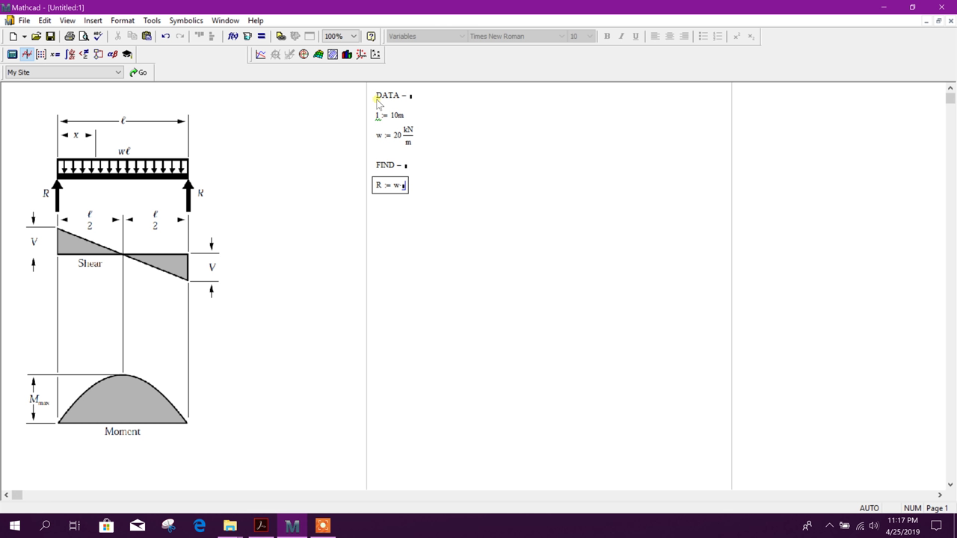
pyautogui.write('l/')
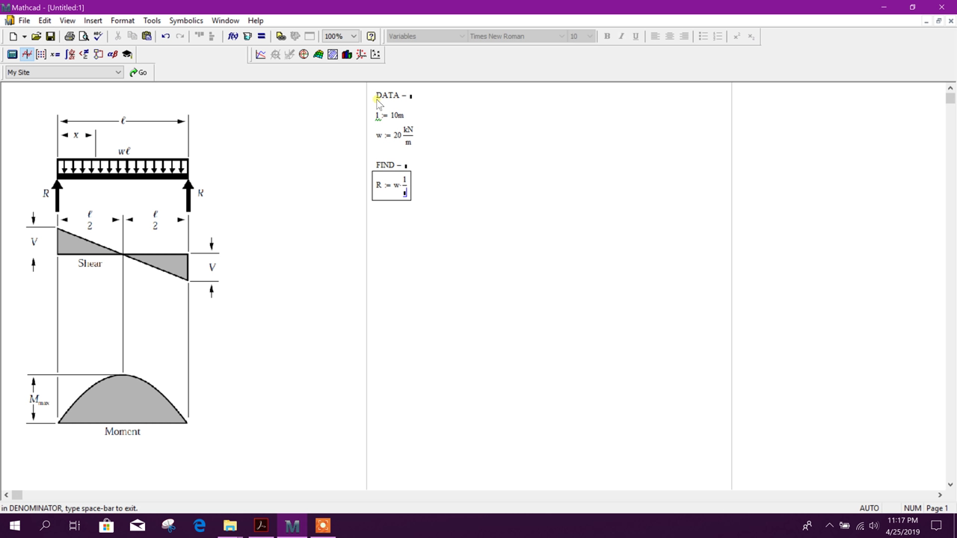
pyautogui.write('2')
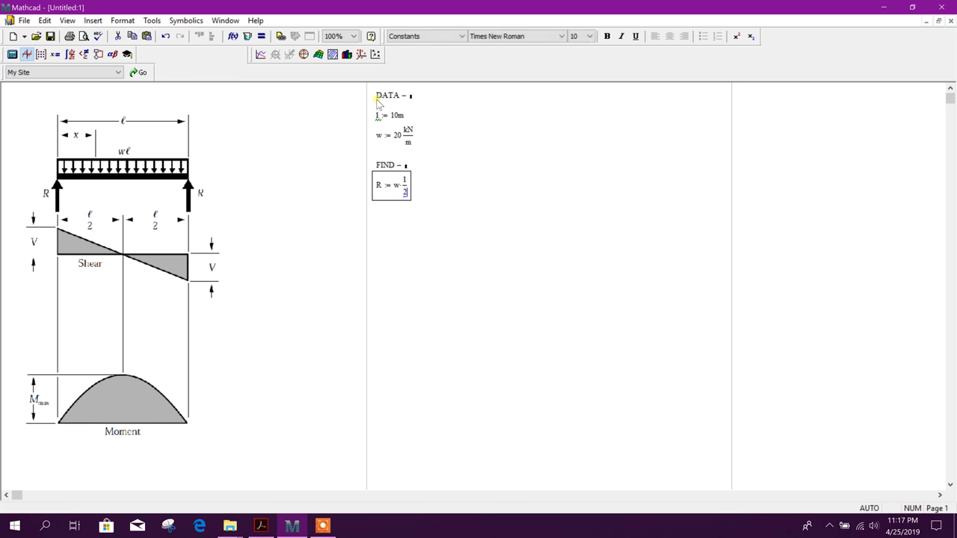
pyautogui.press('Return')
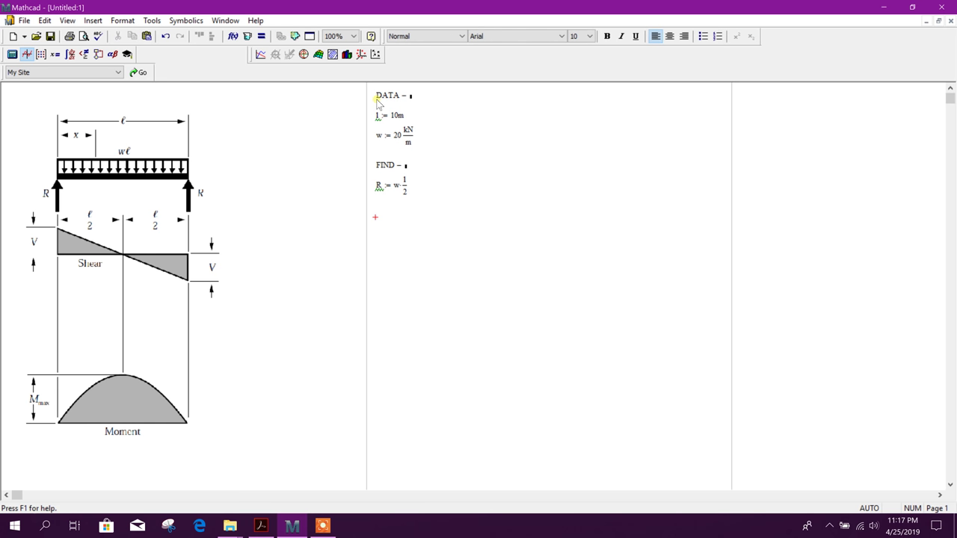
pyautogui.write('V')
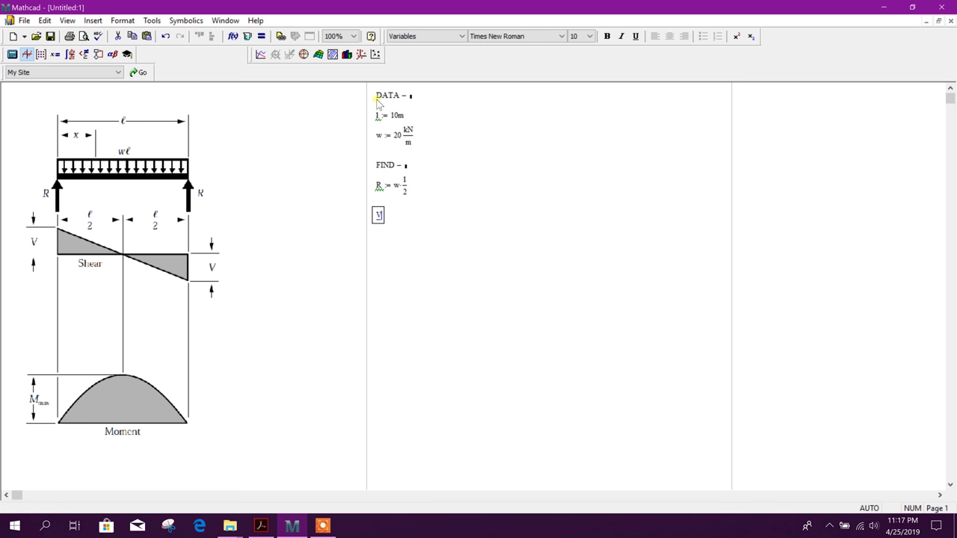
pyautogui.write('(x')
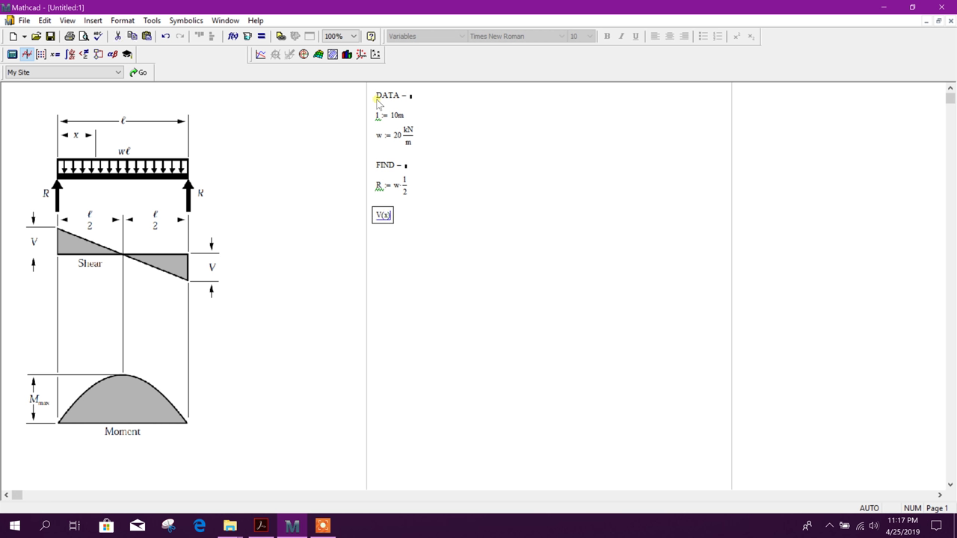
pyautogui.write(':=w')
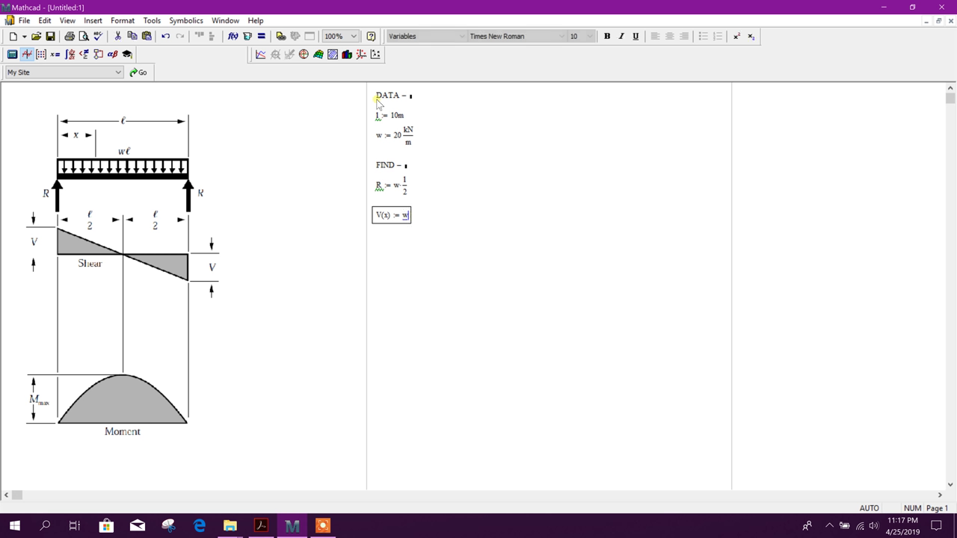
pyautogui.write('*')
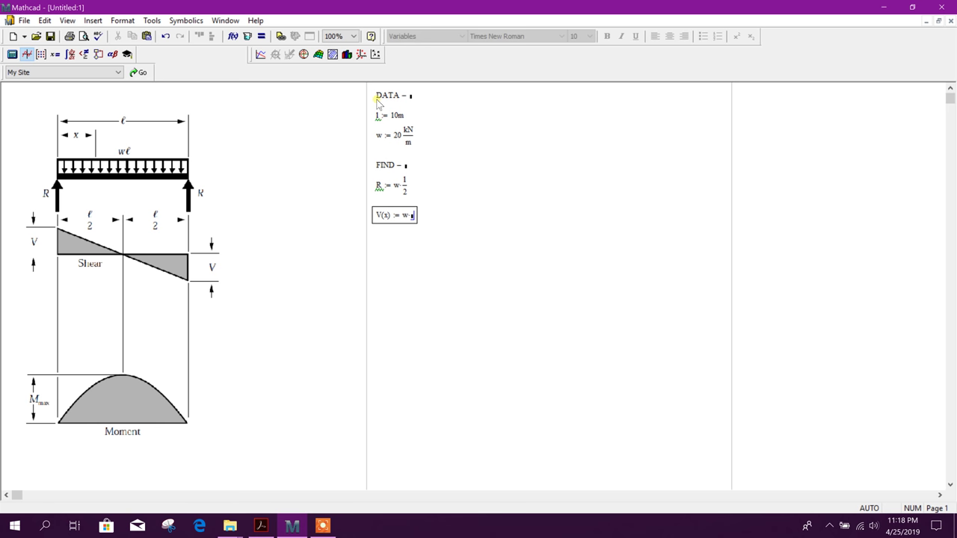
pyautogui.write('(1/2')
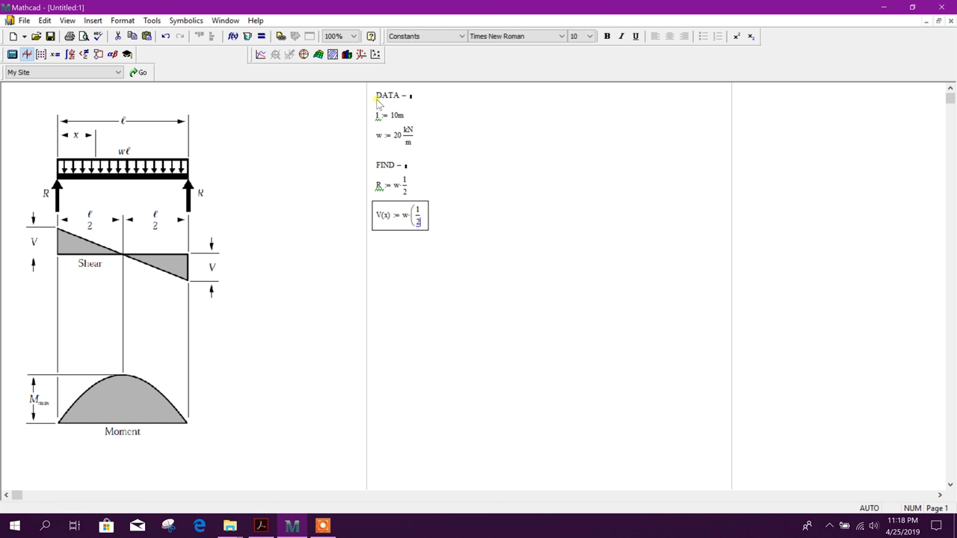
# - Complete the shear function as V(x) := w·(l/2 − x)
pyautogui.press('space')
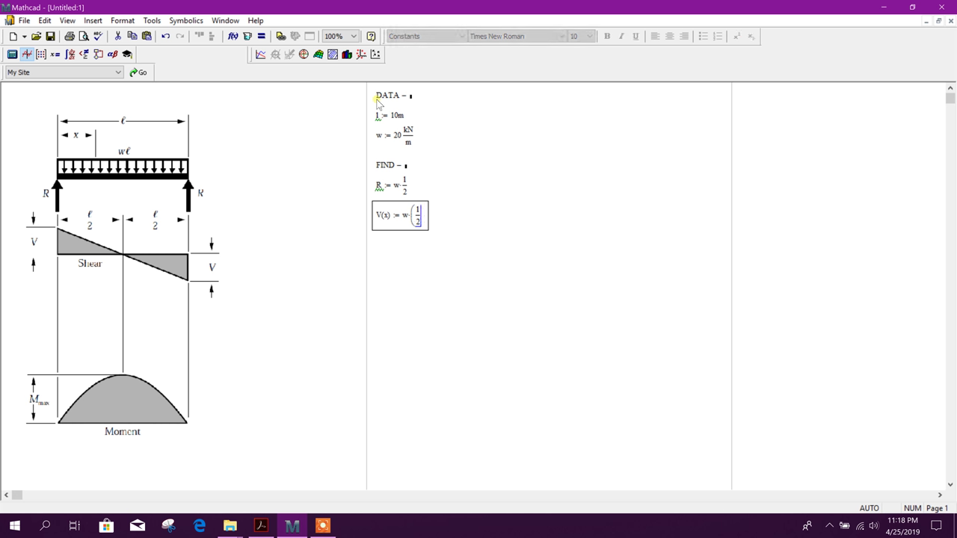
pyautogui.write('-')
pyautogui.write('x')
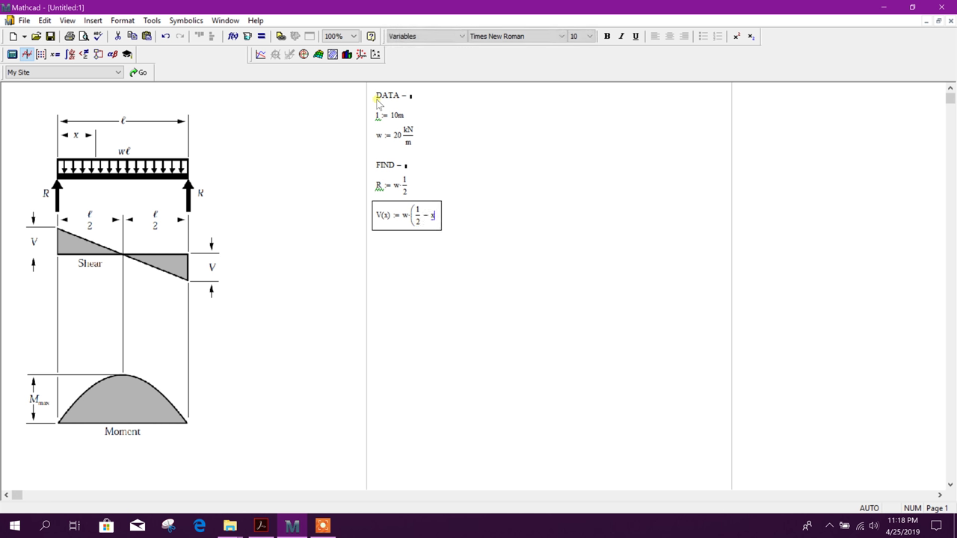
pyautogui.press('space')
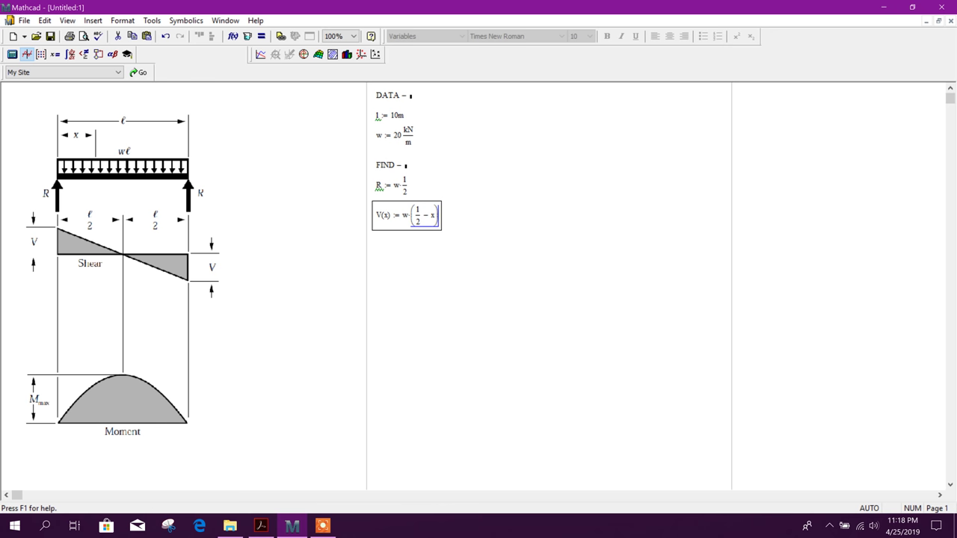
pyautogui.click(434, 219)
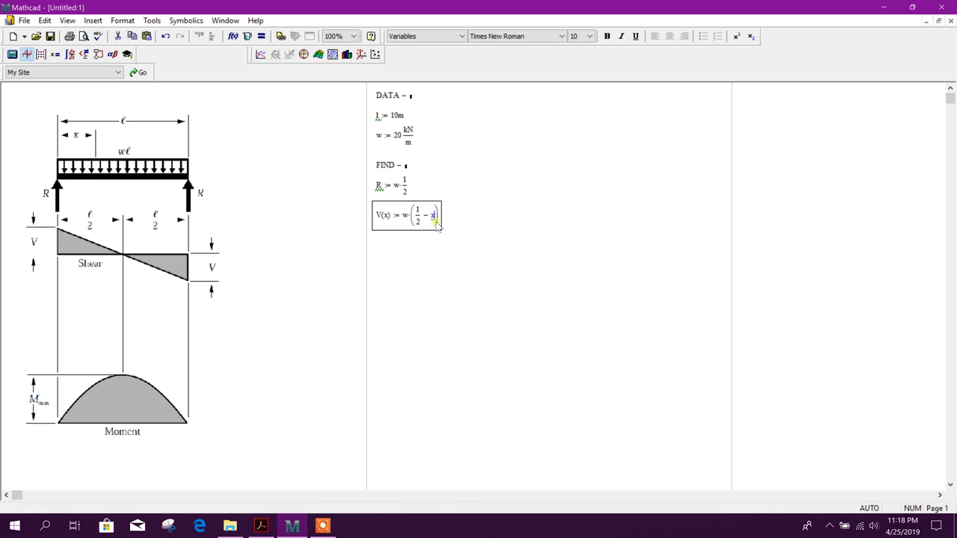
pyautogui.click(398, 237)
pyautogui.click(419, 220)
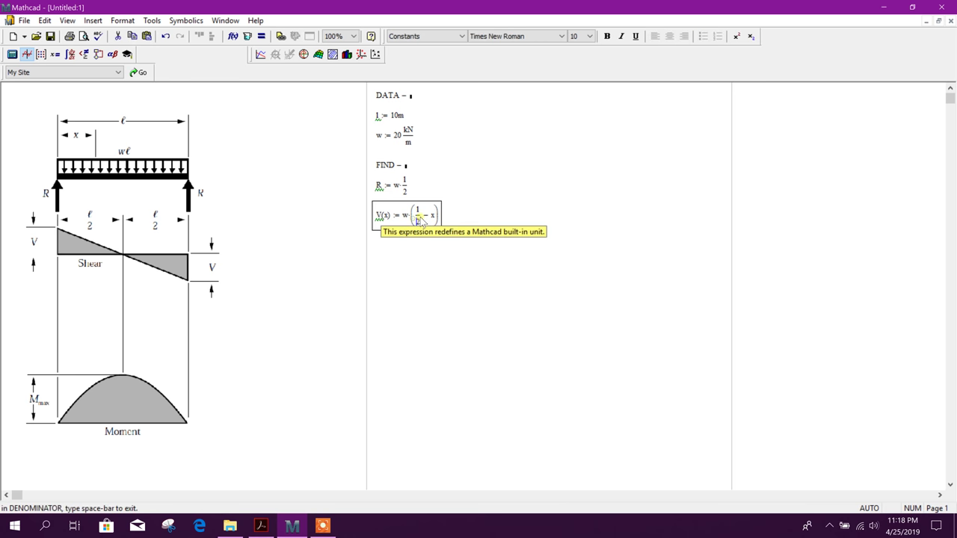
pyautogui.press('Return')
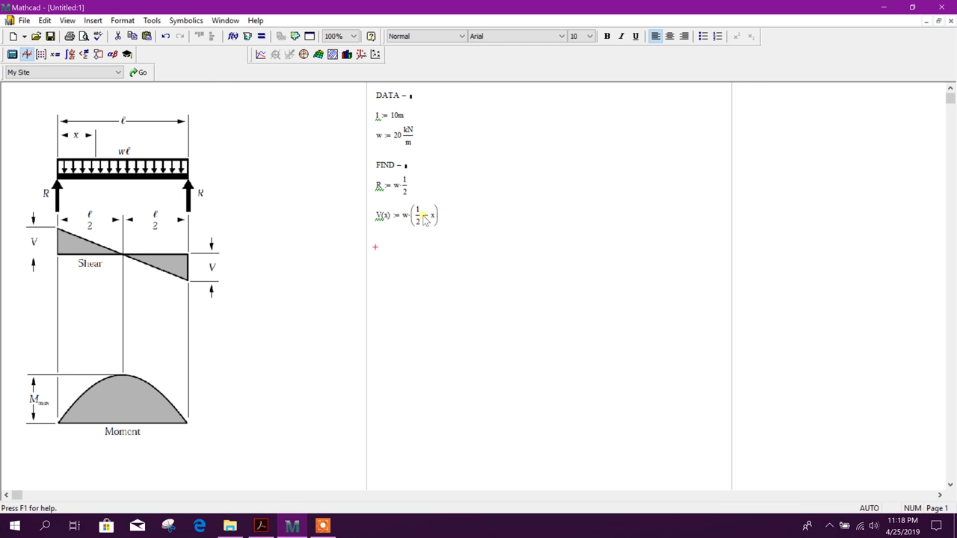
pyautogui.write('M(x)')
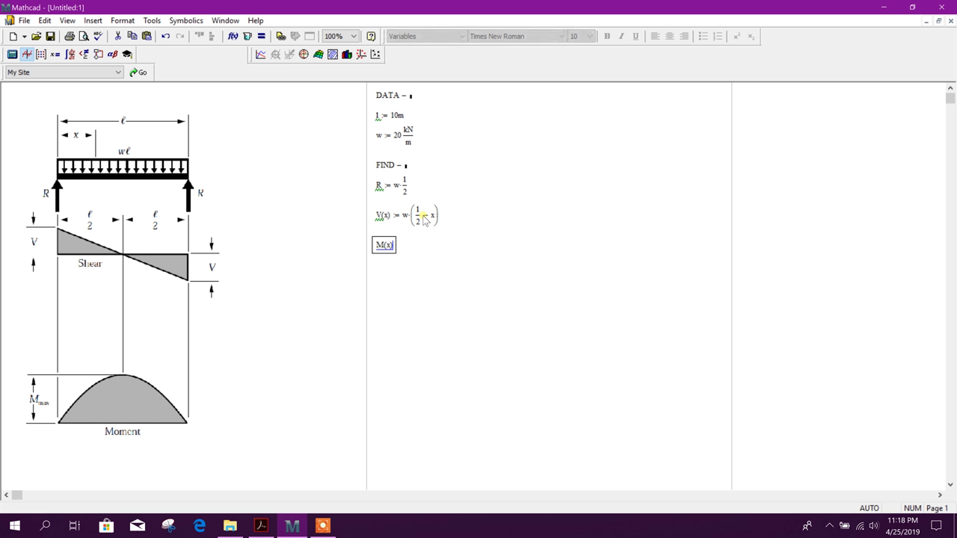
pyautogui.write(':=w')
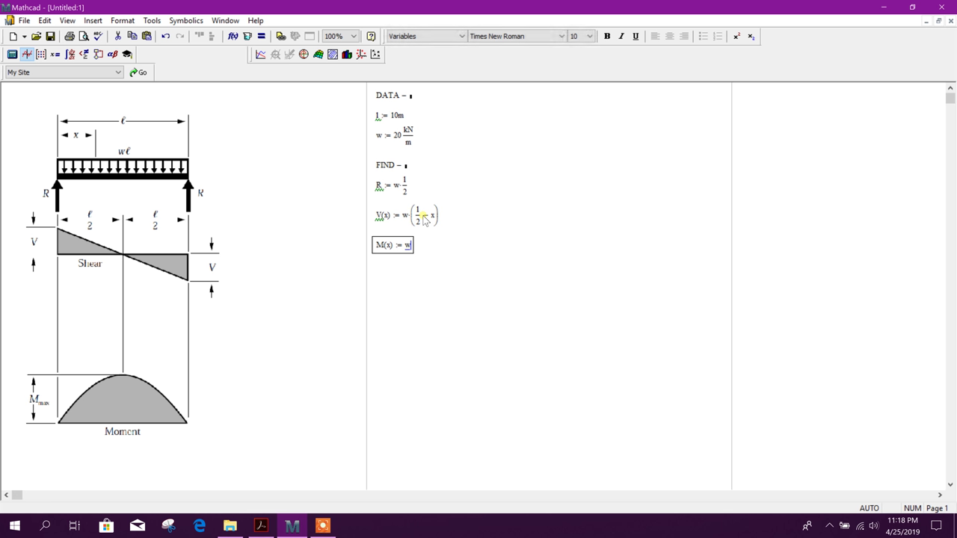
pyautogui.write('*')
pyautogui.write('l')
pyautogui.write('^')
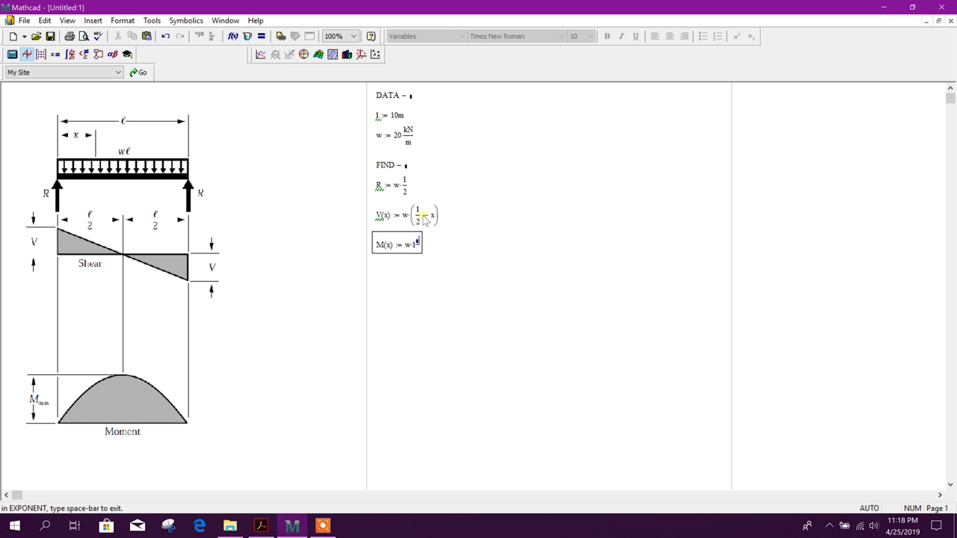
# - Turn the moment expression into Mmax := w·l²/8, removing the x argument
pyautogui.write('2')
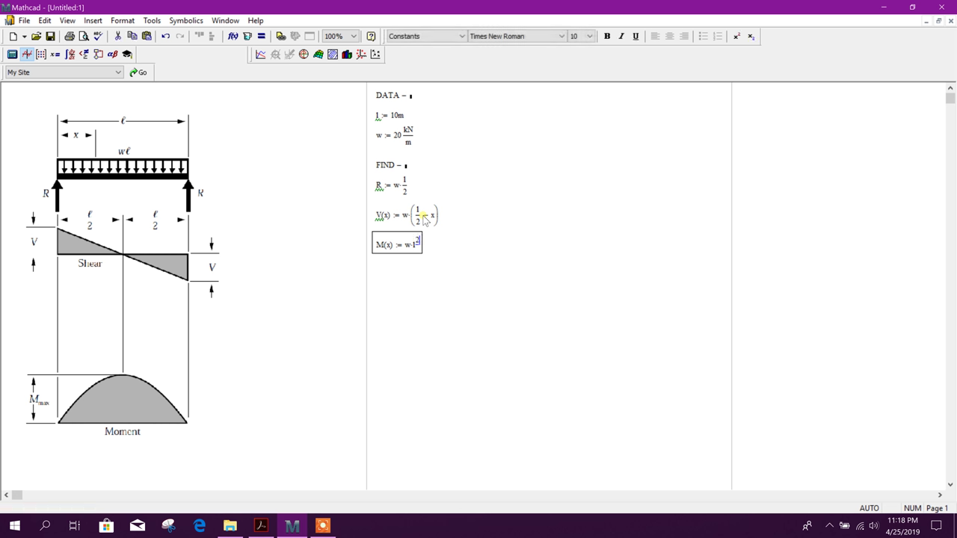
pyautogui.press('space')
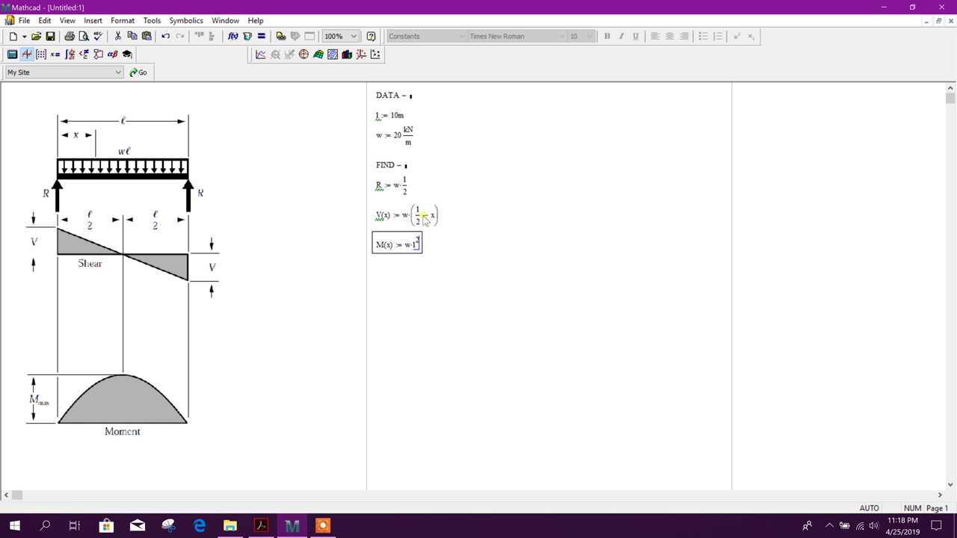
pyautogui.write('/')
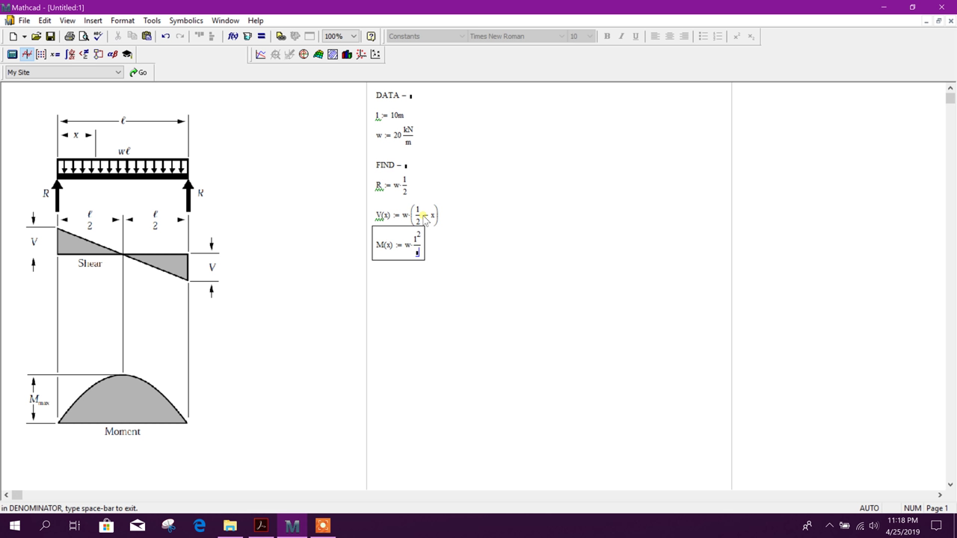
pyautogui.write('8')
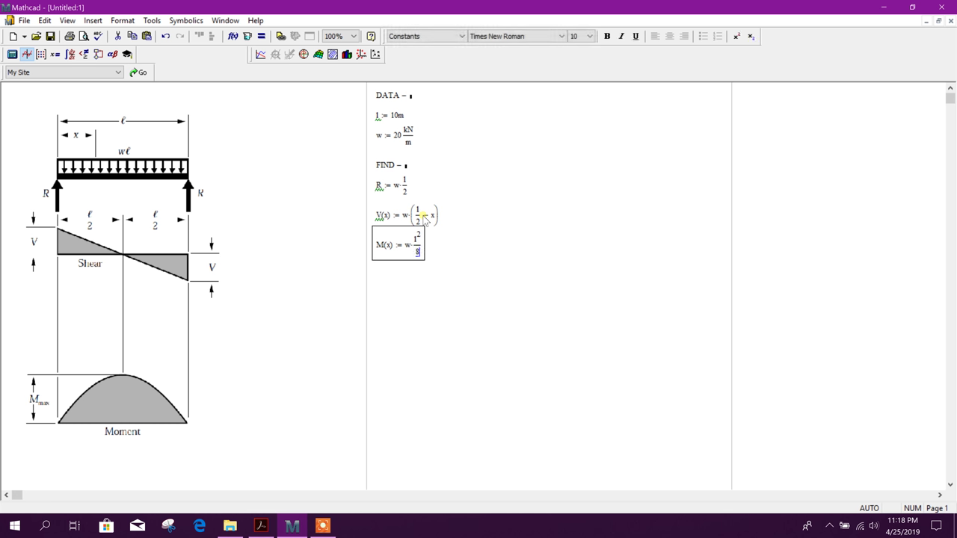
pyautogui.click(385, 247)
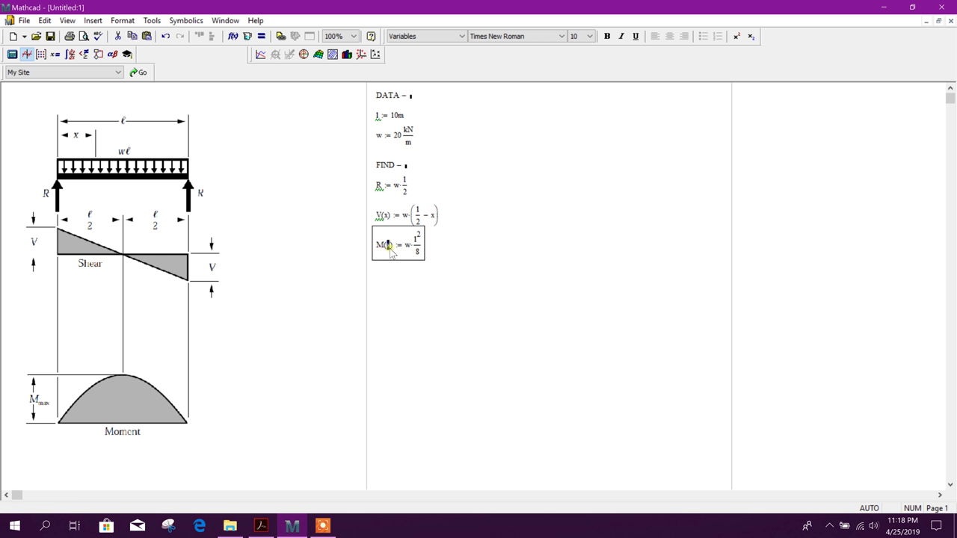
pyautogui.doubleClick(386, 251)
pyautogui.press('BackSpace')
pyautogui.press('BackSpace')
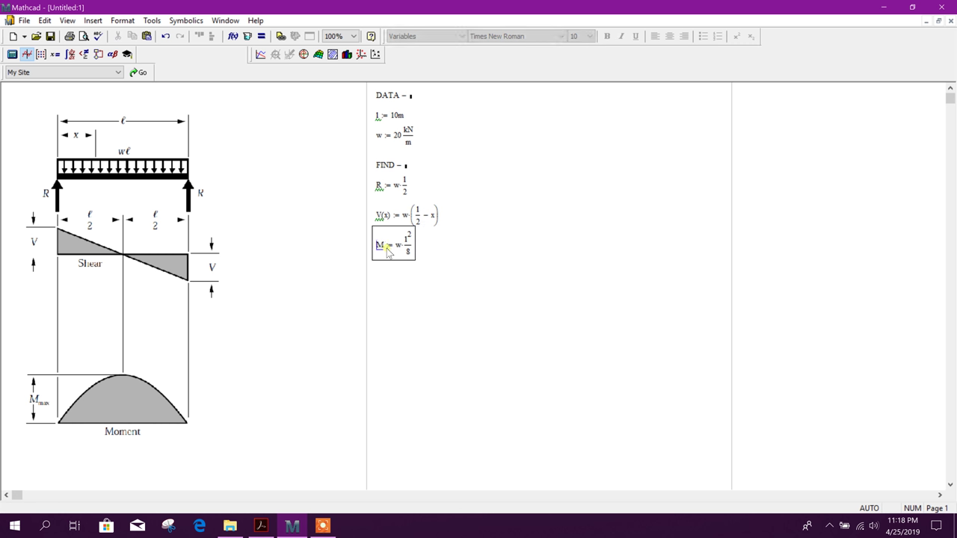
pyautogui.press('Right')
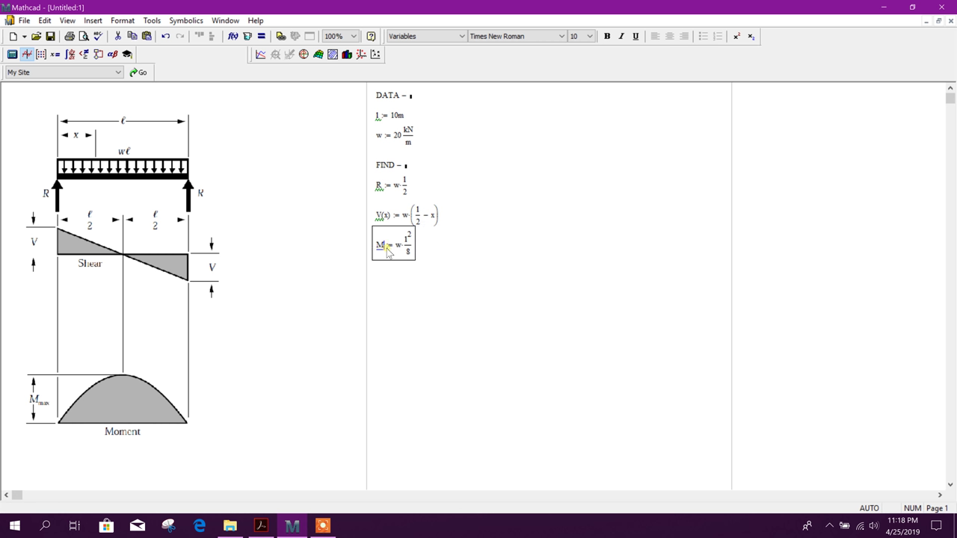
pyautogui.write('max')
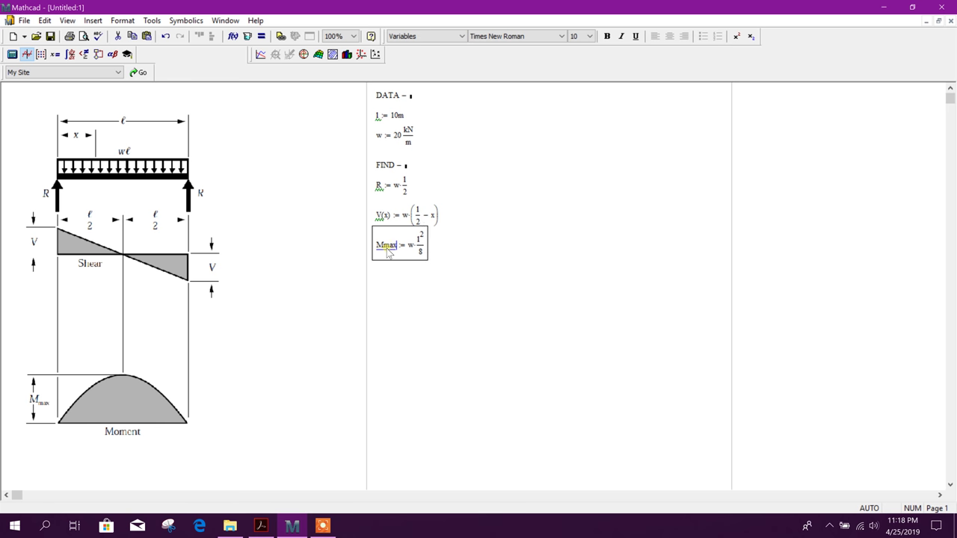
pyautogui.press('Return')
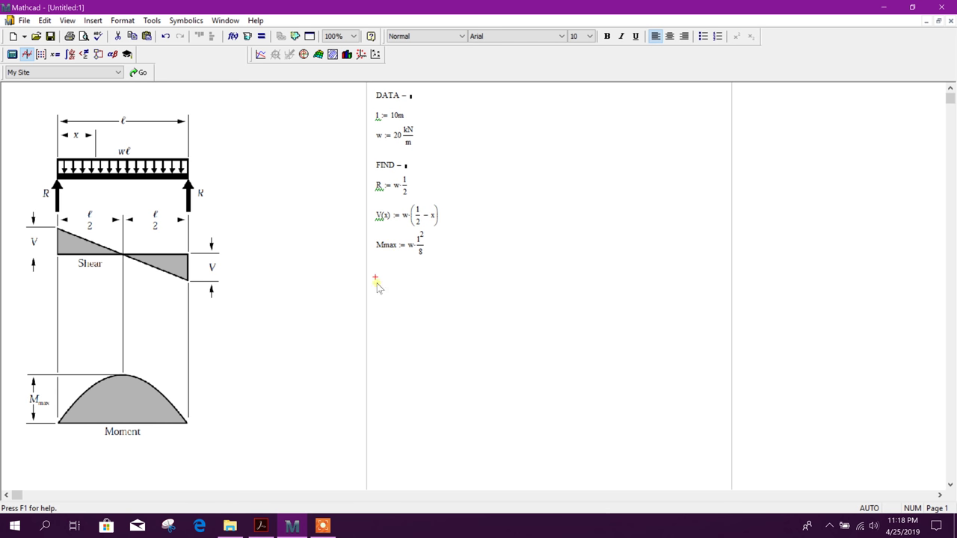
pyautogui.click(381, 273)
# - Define the bending moment function M(x) := w·x/2·(l − x)
pyautogui.write('m')
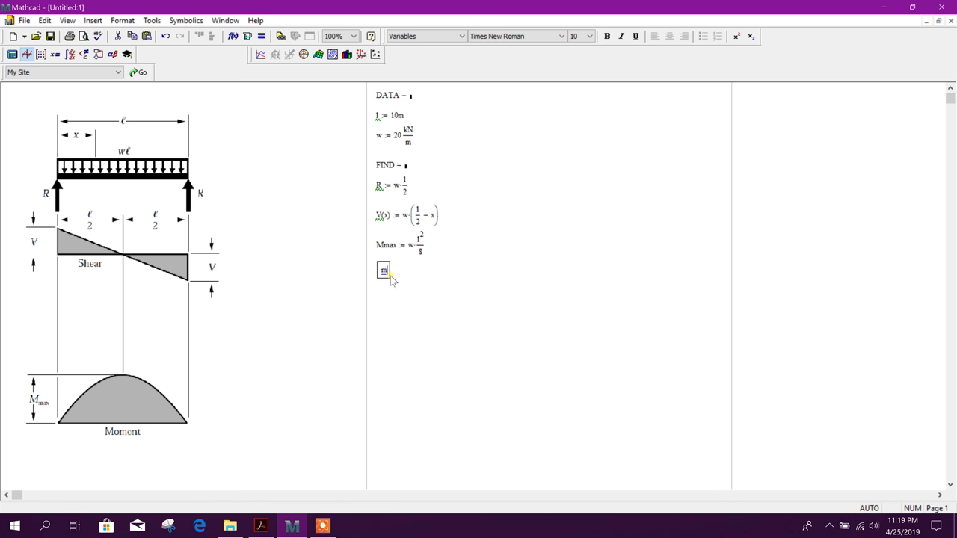
pyautogui.press('BackSpace')
pyautogui.write('M(')
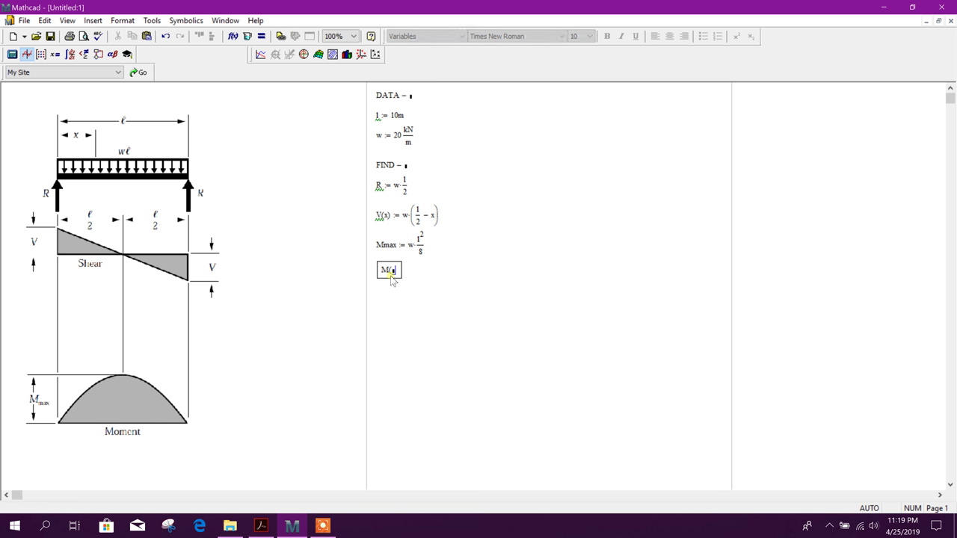
pyautogui.write('x):=w')
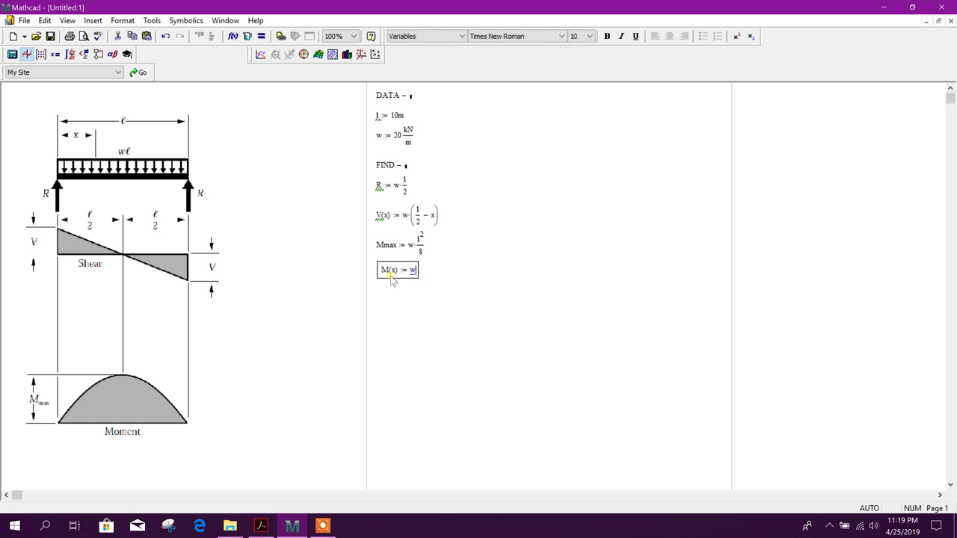
pyautogui.write('*x/2')
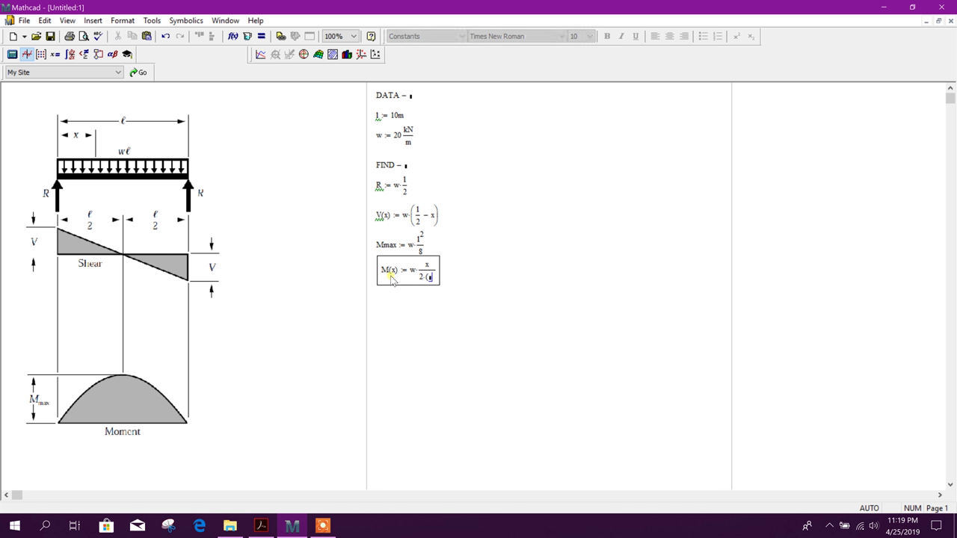
pyautogui.write('*')
pyautogui.press('BackSpace')
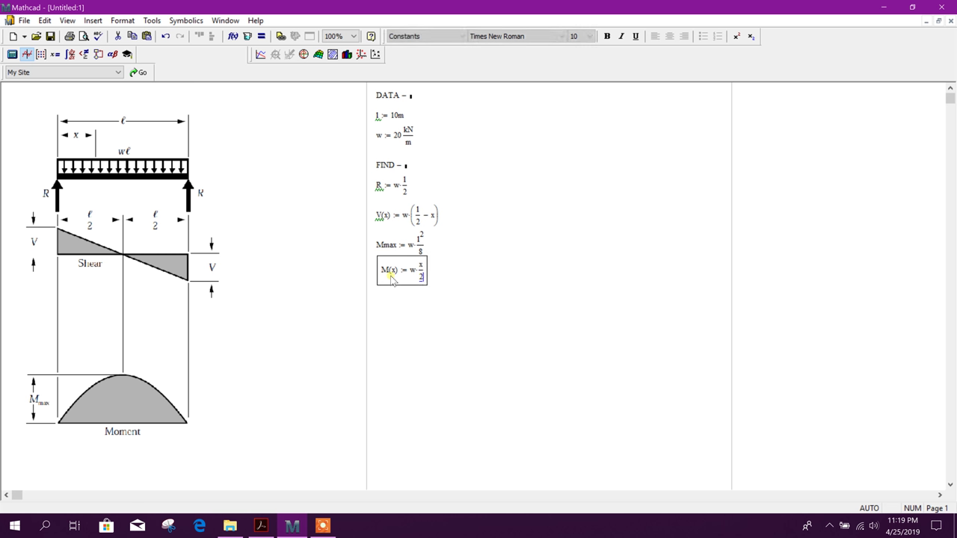
pyautogui.press('space')
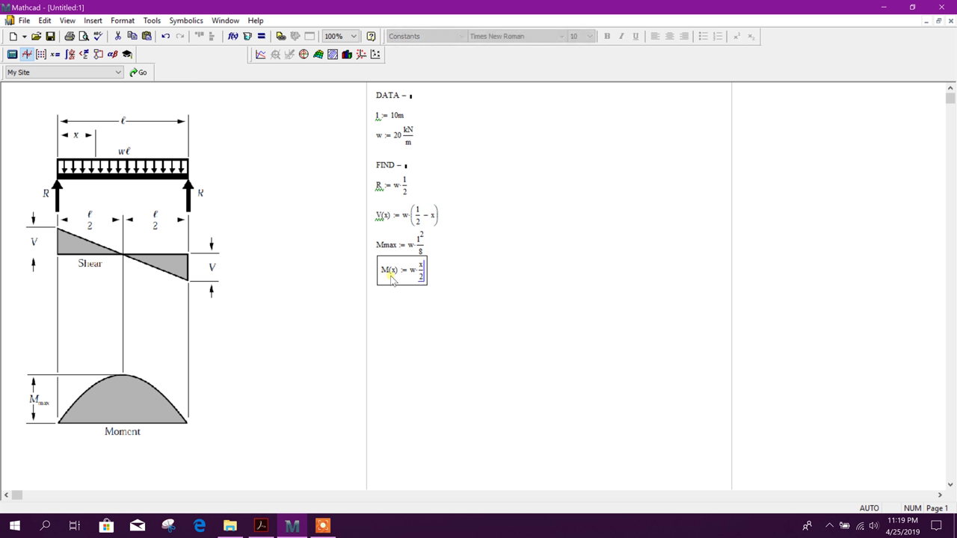
pyautogui.write('*(1-x')
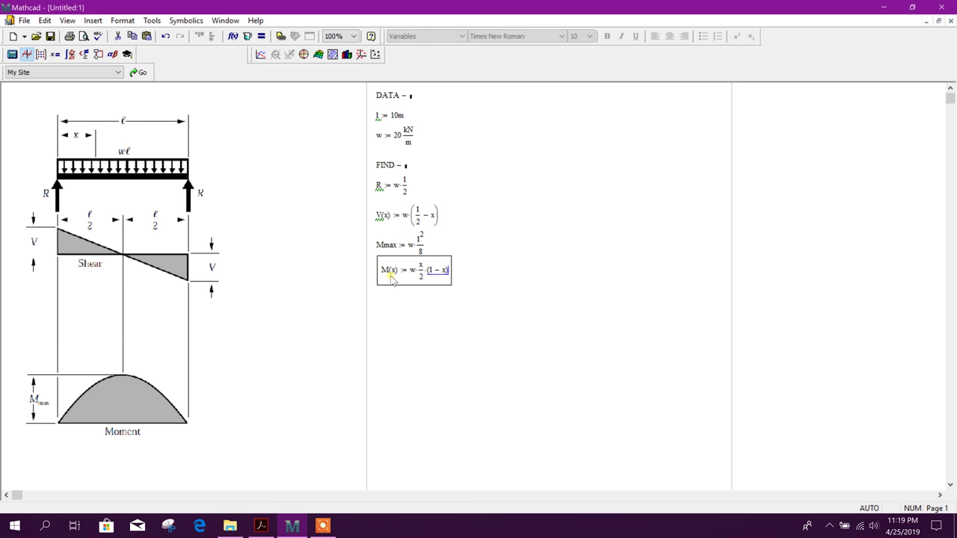
pyautogui.press('Return')
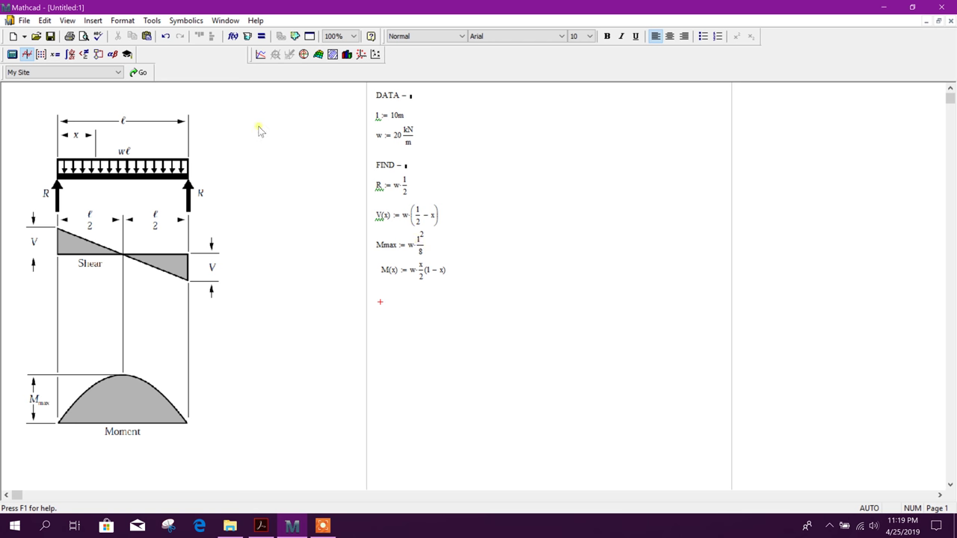
# - Insert an empty X-Y plot and drag it lower, beneath the M(x) definition
pyautogui.click(27, 54)
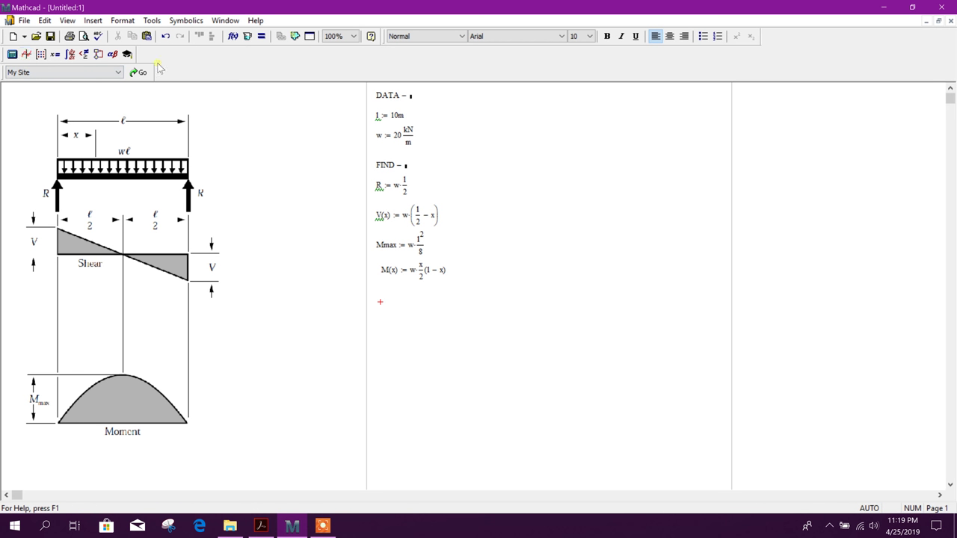
pyautogui.click(27, 54)
pyautogui.click(261, 54)
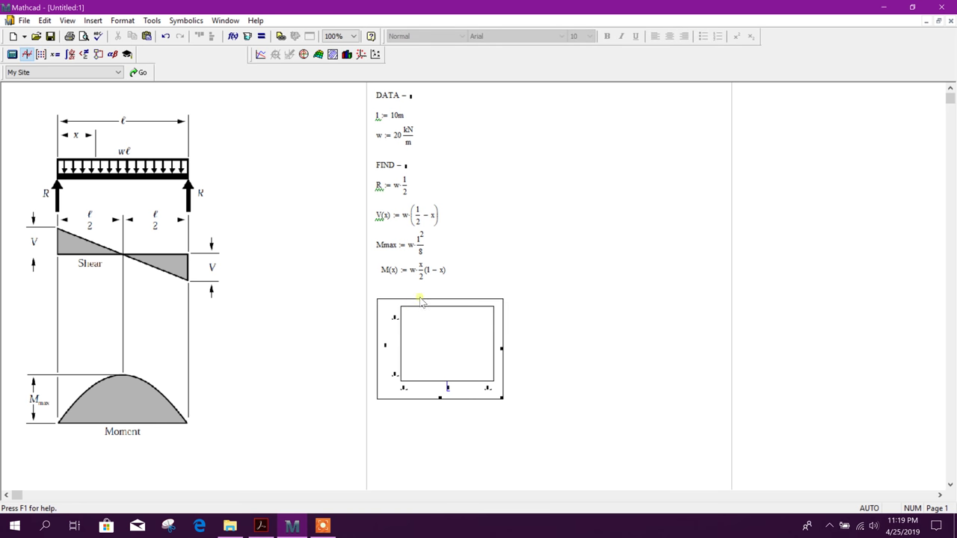
pyautogui.click(420, 297)
pyautogui.moveTo(423, 303); pyautogui.dragTo(434, 387)
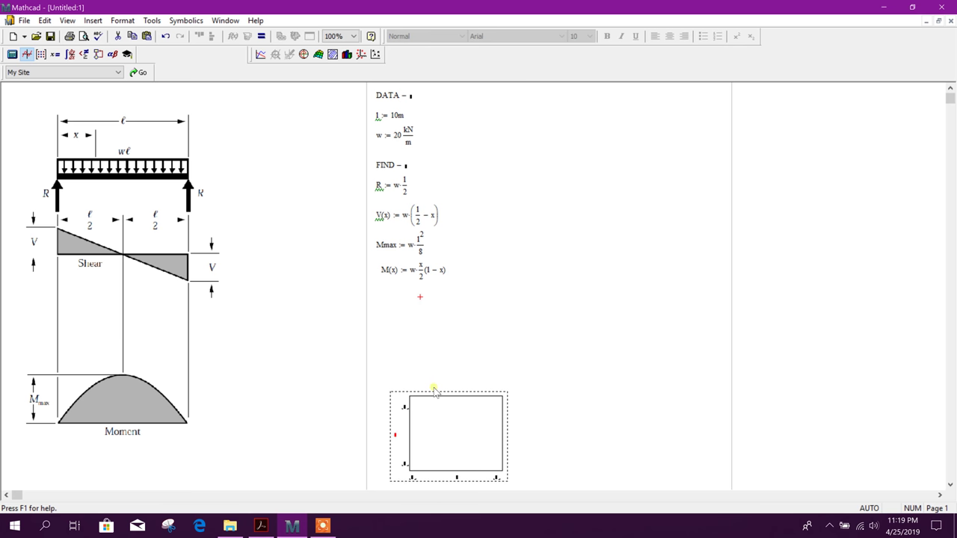
pyautogui.click(381, 298)
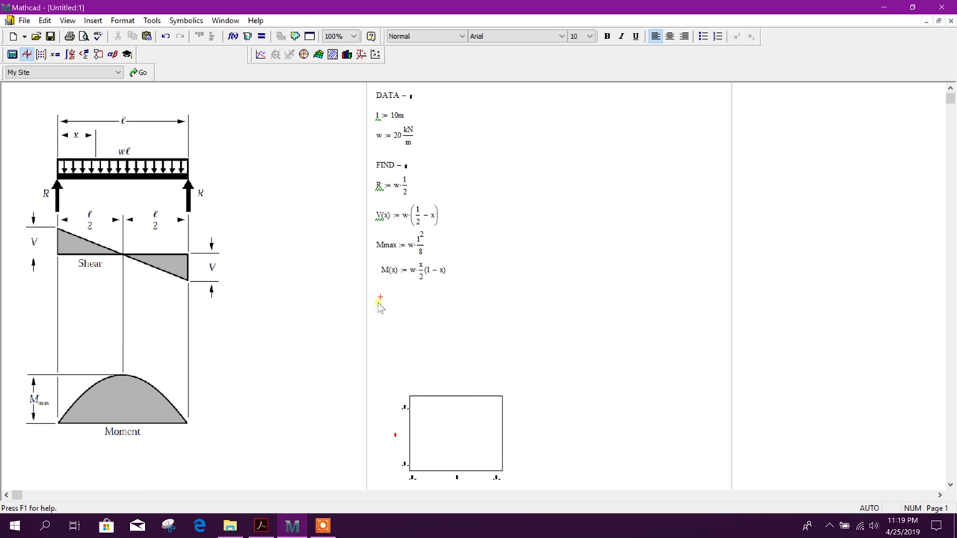
# - Define the range variable x := l/50, l/49 .. l
pyautogui.write('x ')
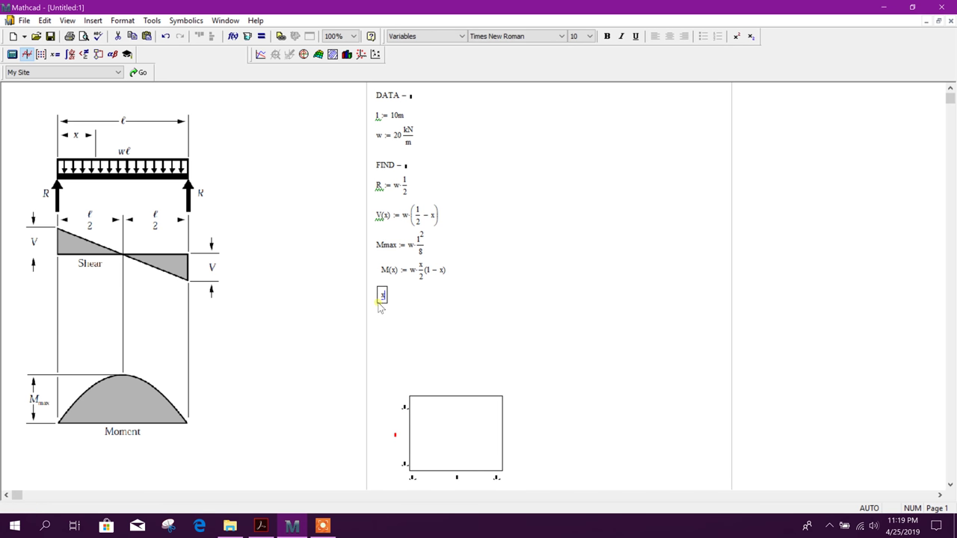
pyautogui.write(':= ')
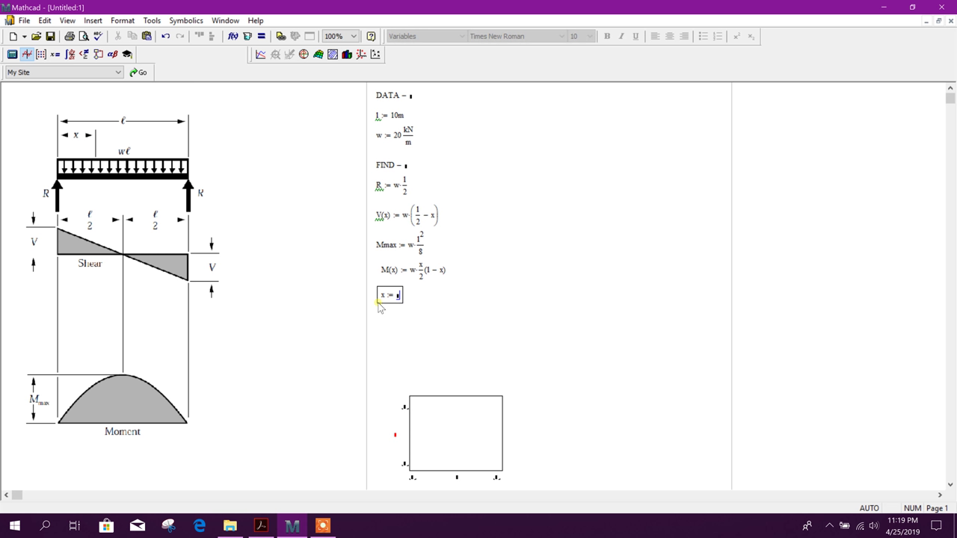
pyautogui.write('l')
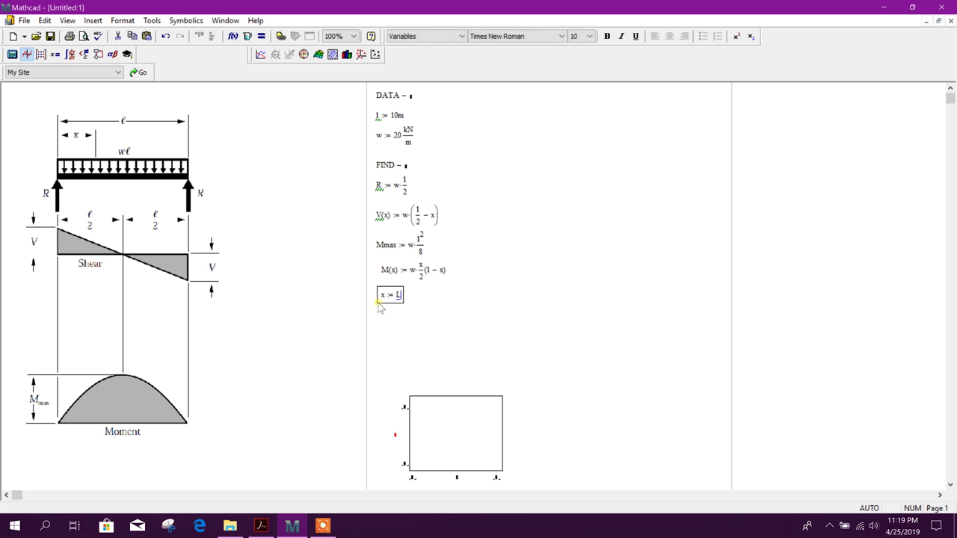
pyautogui.hotkey('shift', 'Left')
pyautogui.write('/')
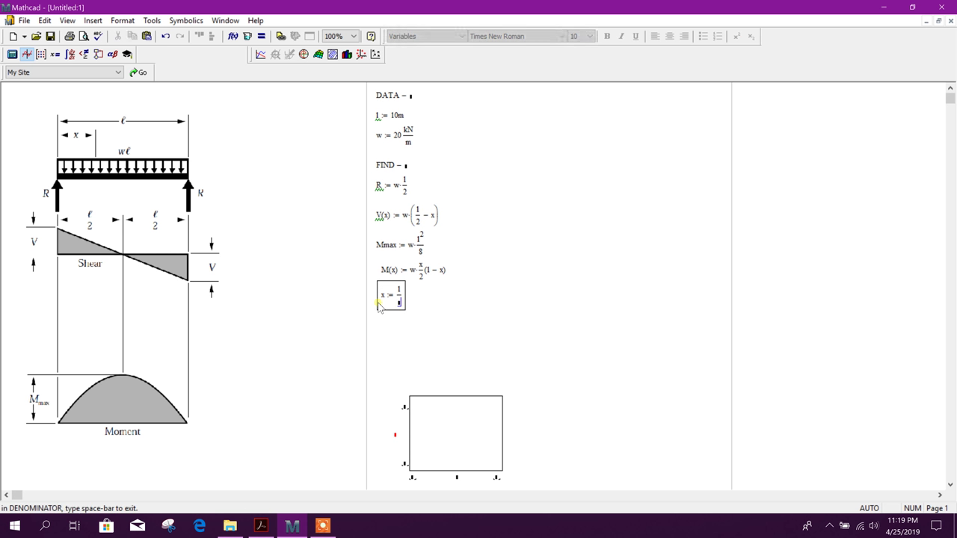
pyautogui.write('50')
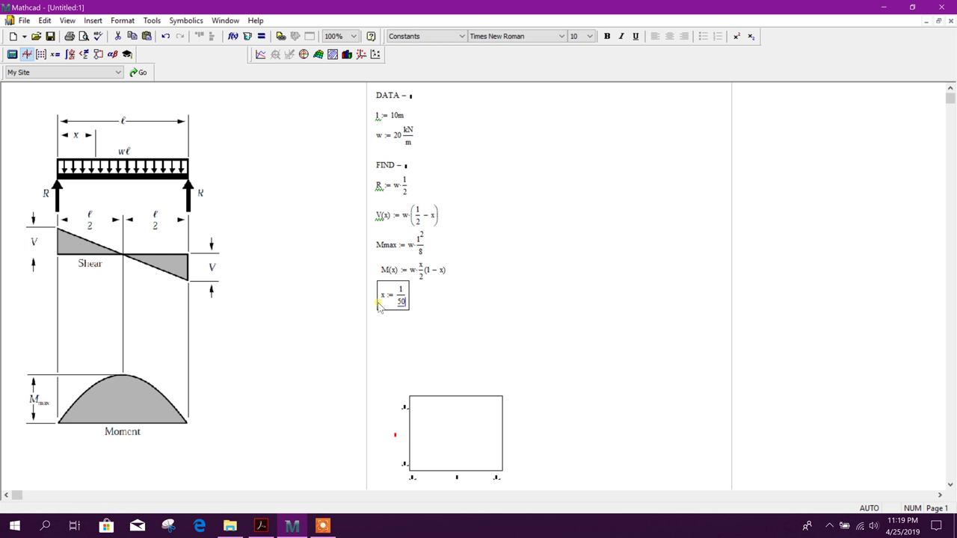
pyautogui.press('space')
pyautogui.write('*')
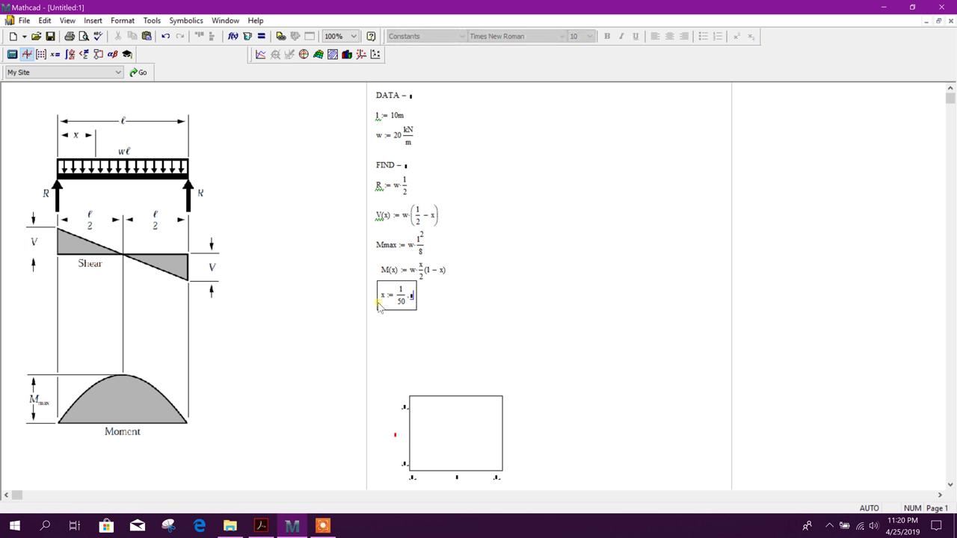
pyautogui.write('1/4')
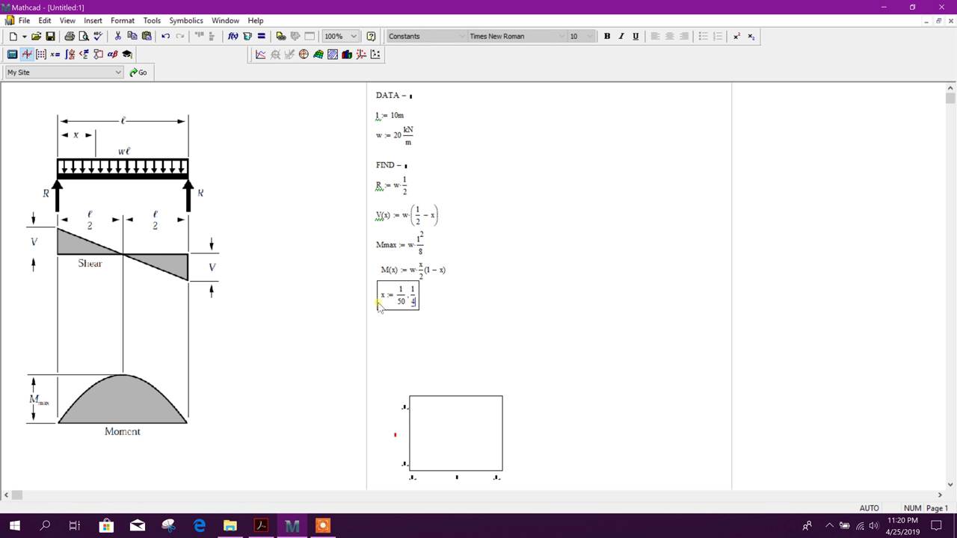
pyautogui.write('9')
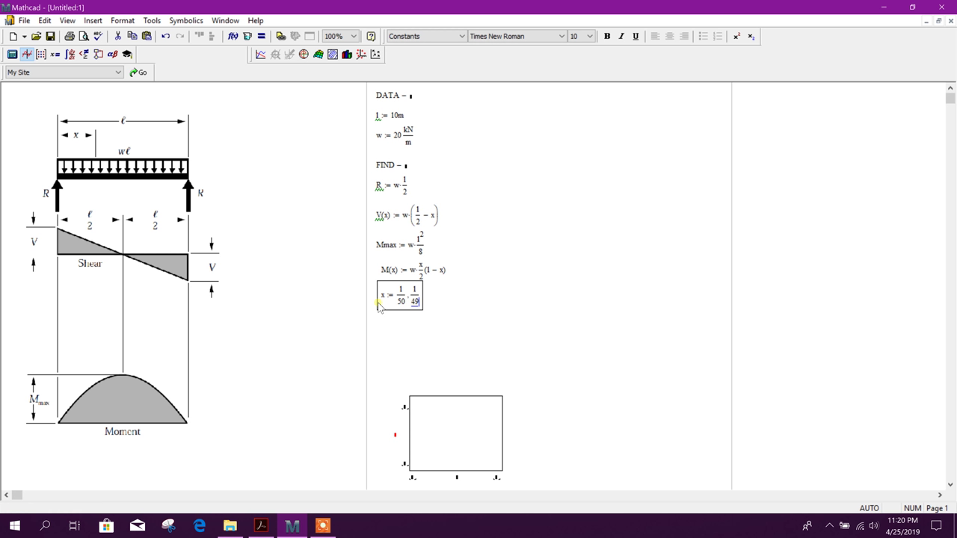
pyautogui.write(';')
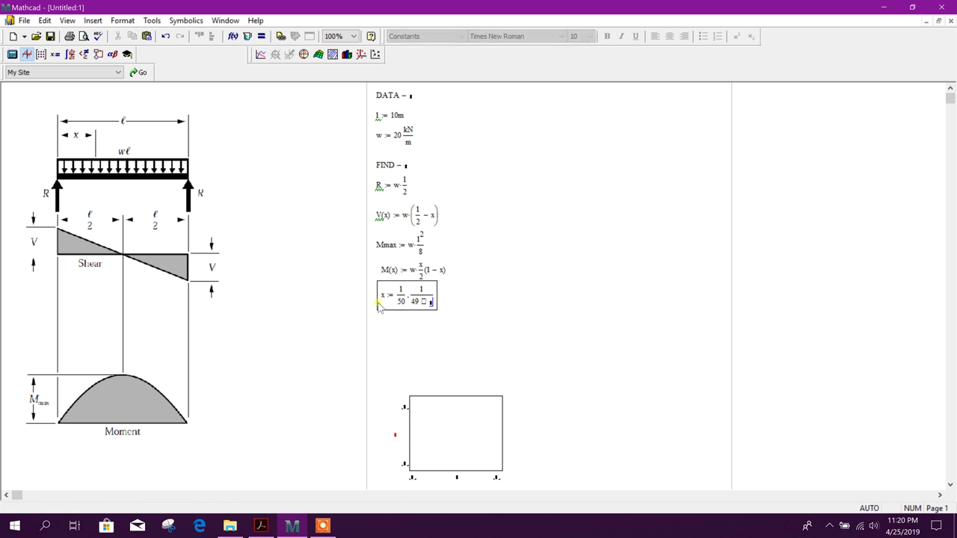
pyautogui.press('BackSpace')
pyautogui.press('space')
pyautogui.press(';')
pyautogui.write('l')
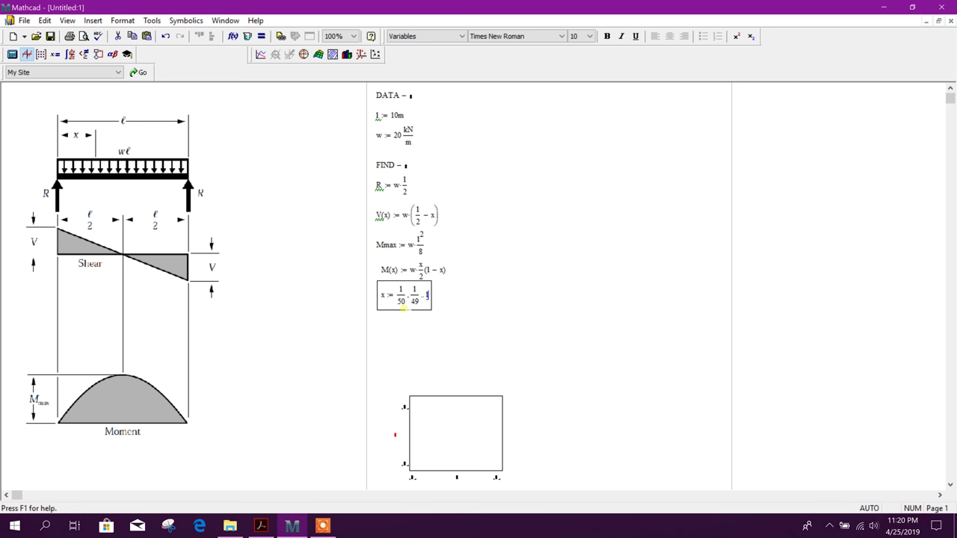
pyautogui.press('Return')
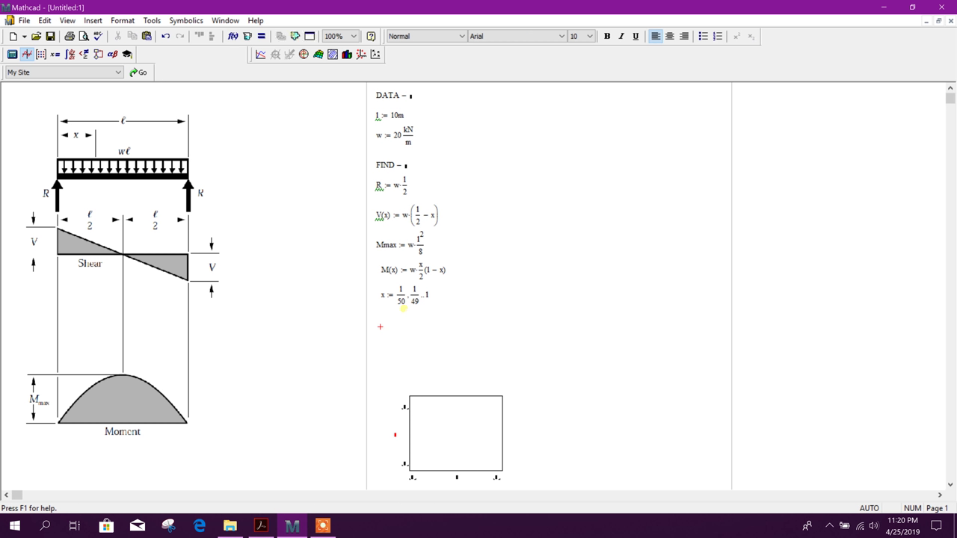
# - Copy the x range definition below itself and rename the copy to xx
pyautogui.moveTo(432, 314); pyautogui.dragTo(376, 283)
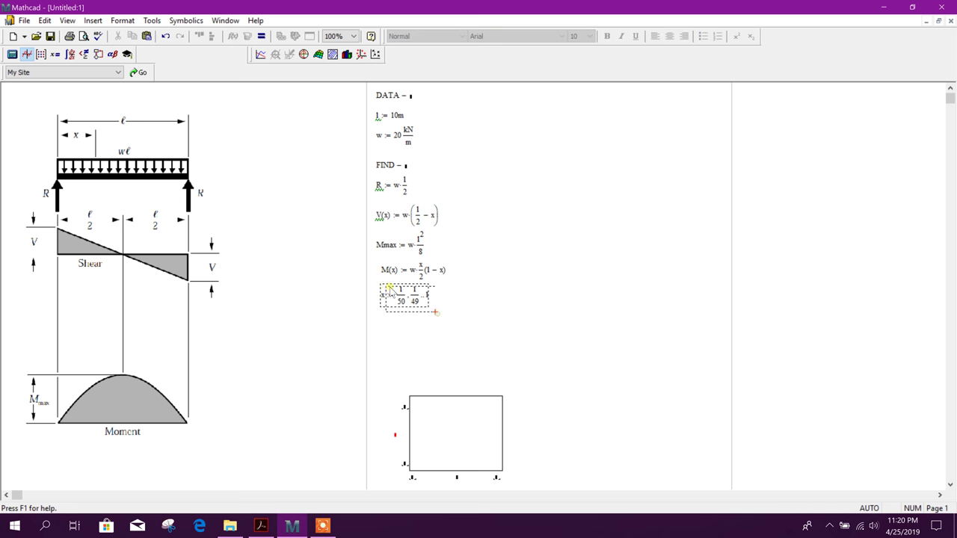
pyautogui.hotkey('ctrl', 'c')
pyautogui.click(379, 322)
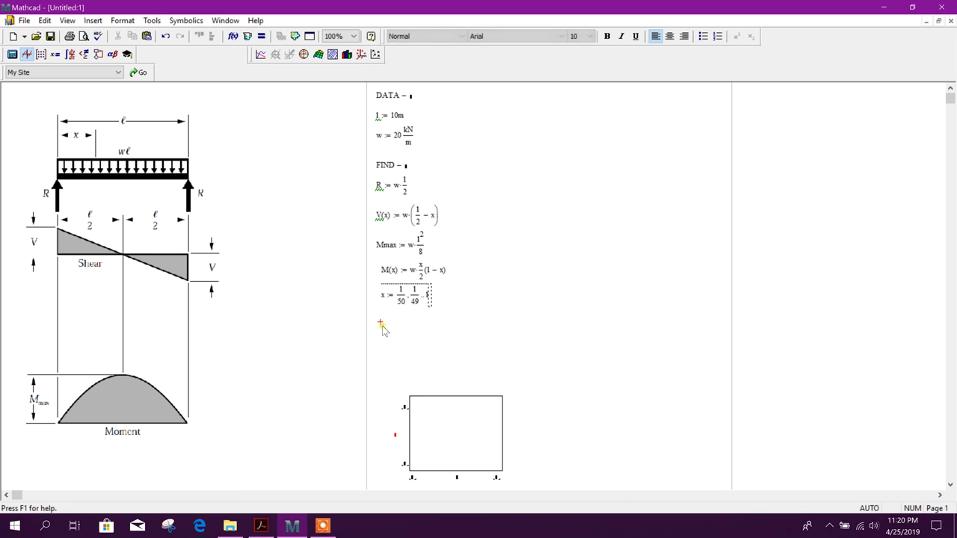
pyautogui.hotkey('ctrl', 'v')
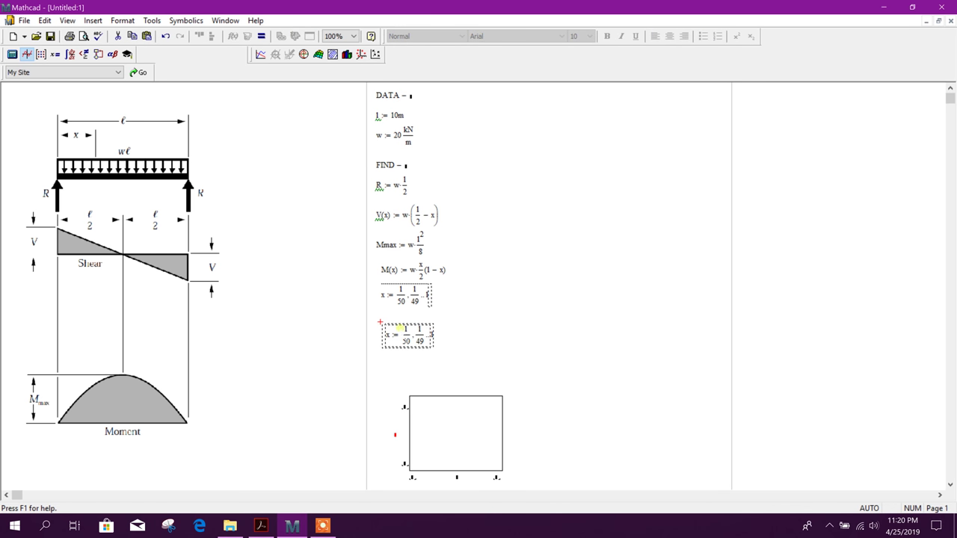
pyautogui.click(389, 335)
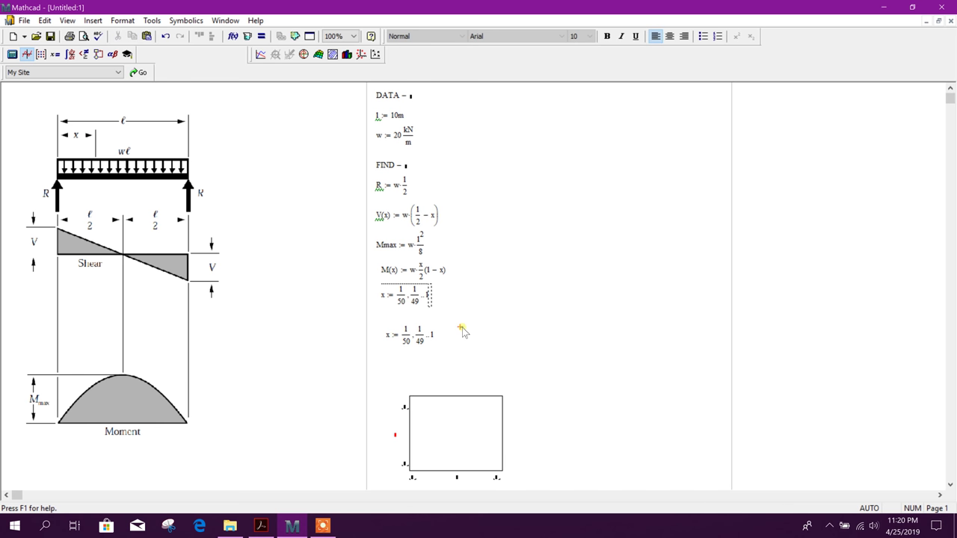
pyautogui.write('x')
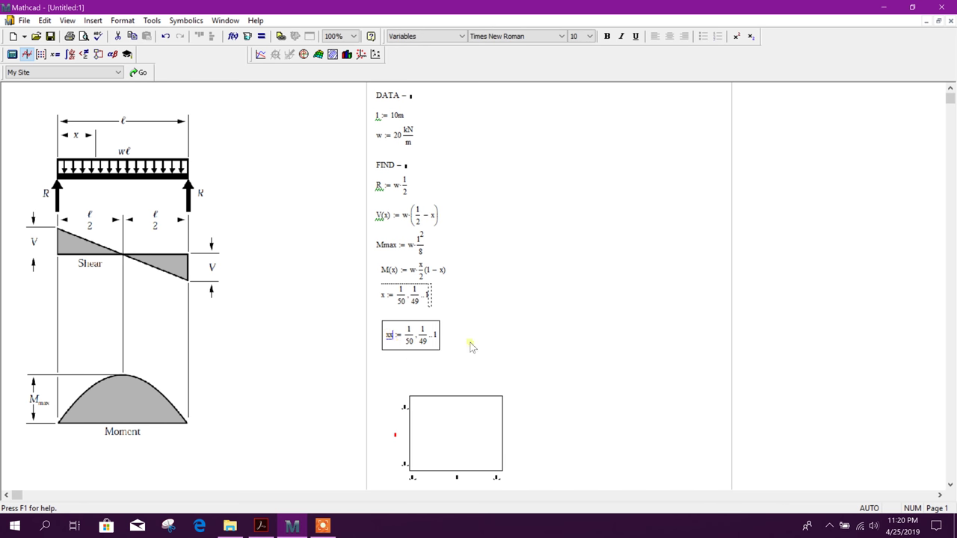
pyautogui.click(493, 343)
pyautogui.click(422, 329)
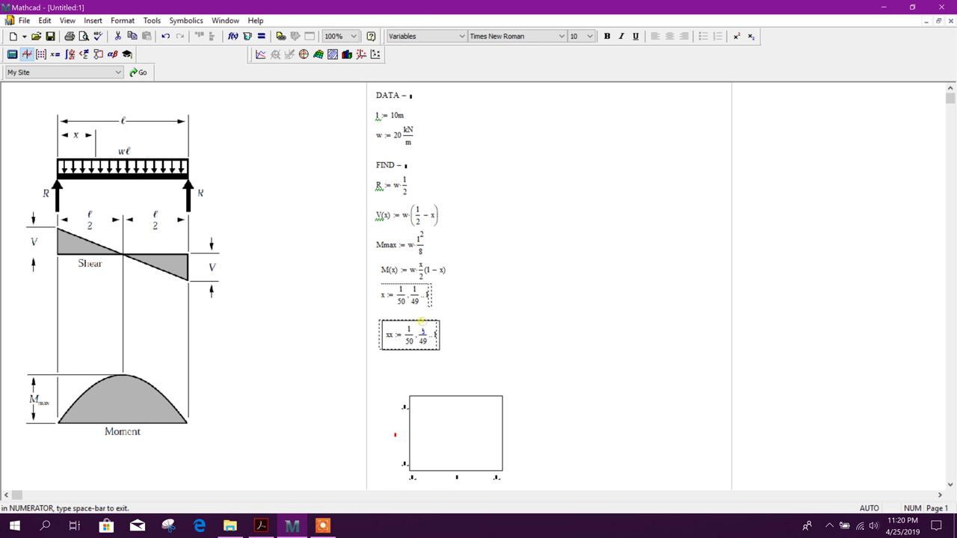
pyautogui.click(469, 312)
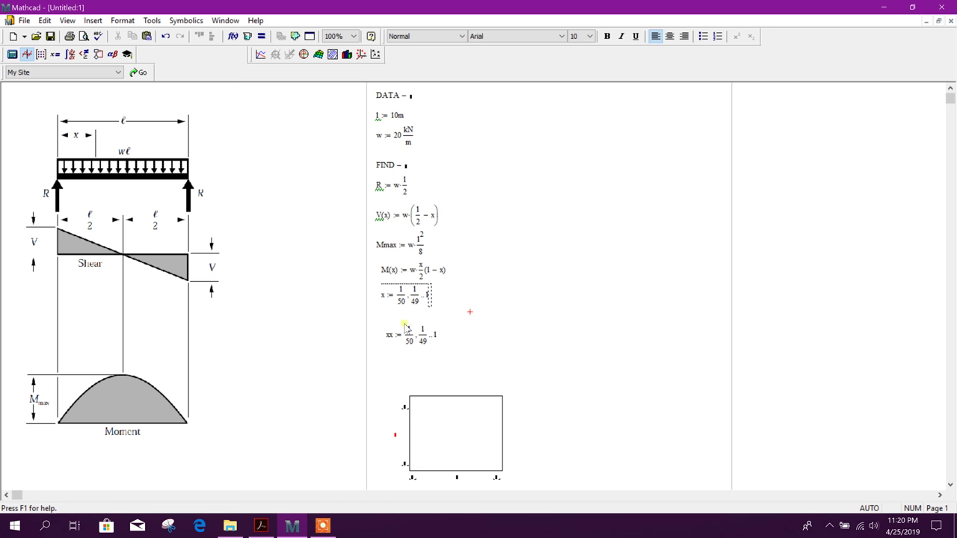
pyautogui.click(419, 302)
pyautogui.click(411, 343)
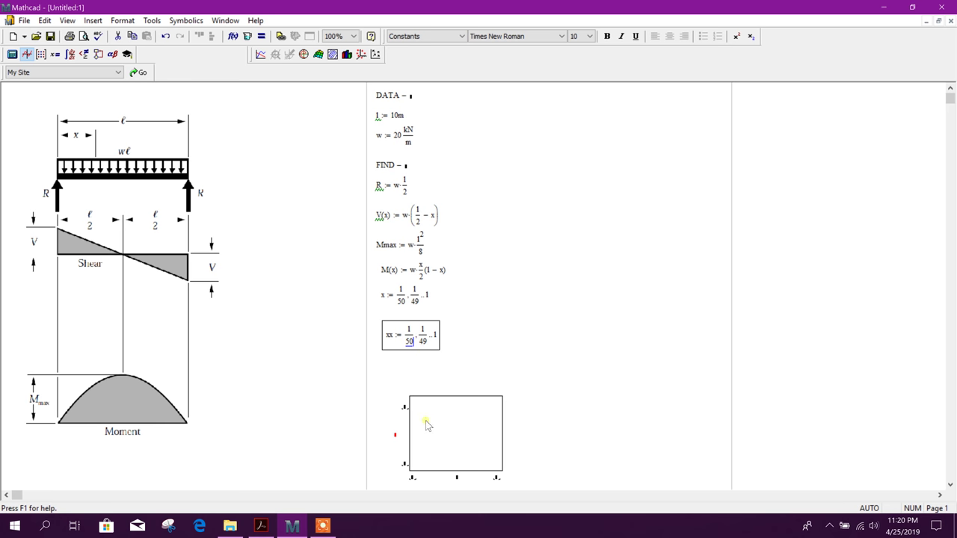
# - Nudge the plot up-left, enter V(x), V(xx) on the y-axis and x,xx on the x-axis
pyautogui.click(396, 433)
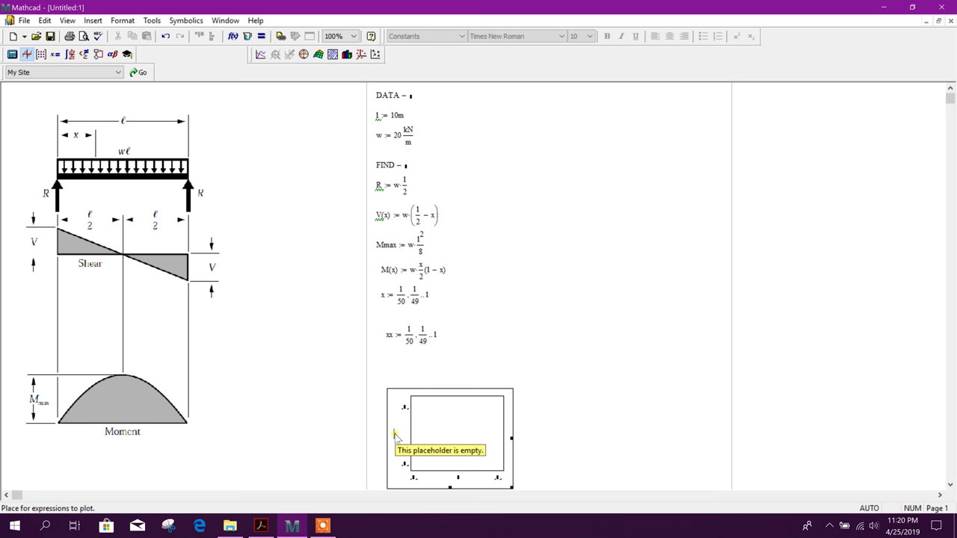
pyautogui.click(424, 388)
pyautogui.moveTo(424, 388); pyautogui.dragTo(419, 368)
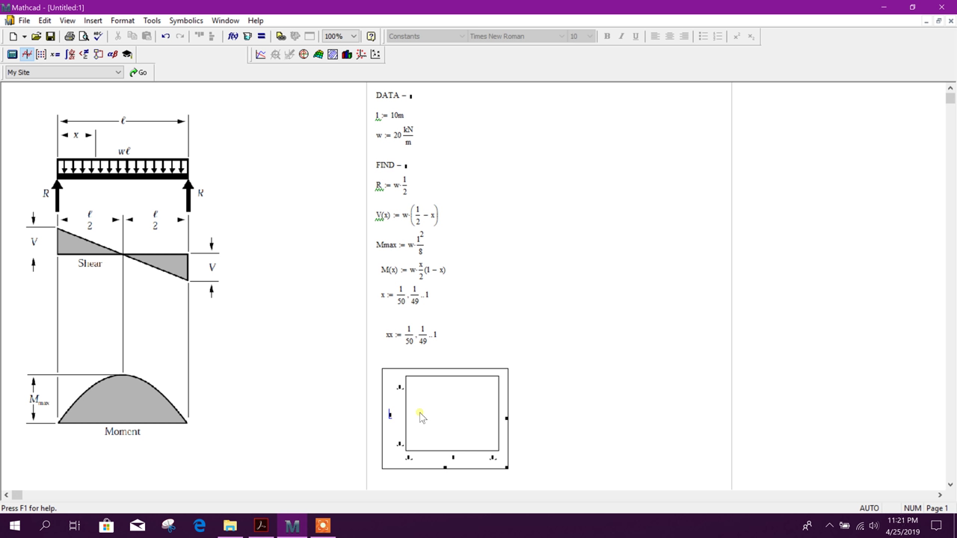
pyautogui.write('V')
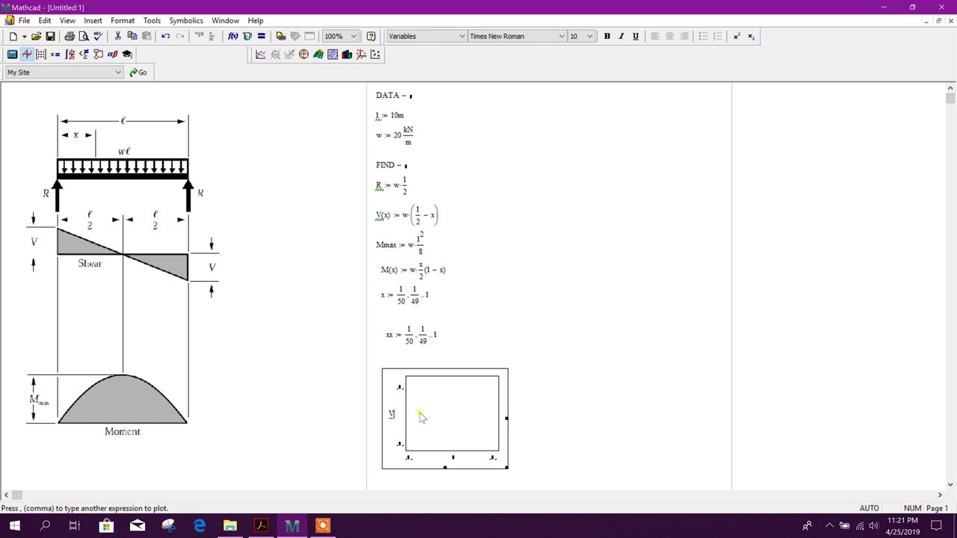
pyautogui.write('(x)')
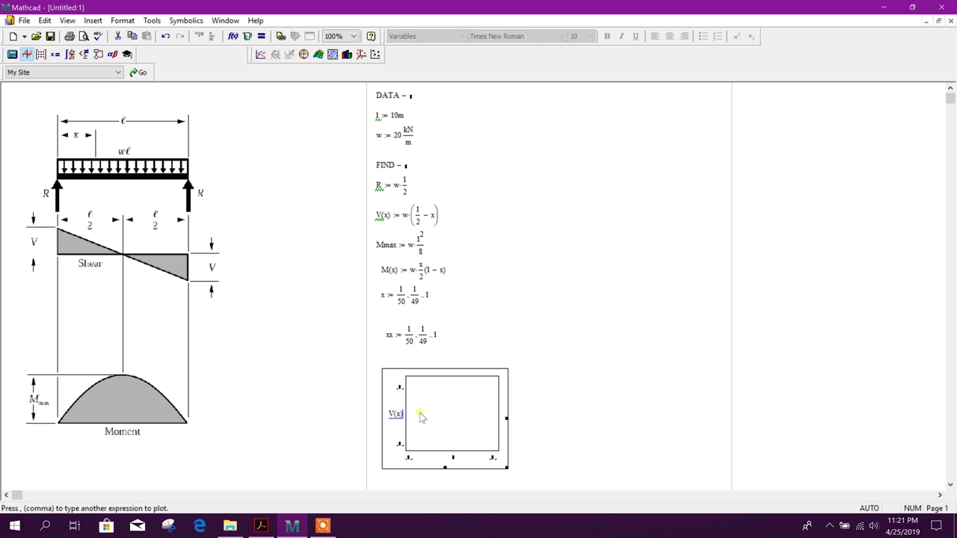
pyautogui.press(',')
pyautogui.write('V(')
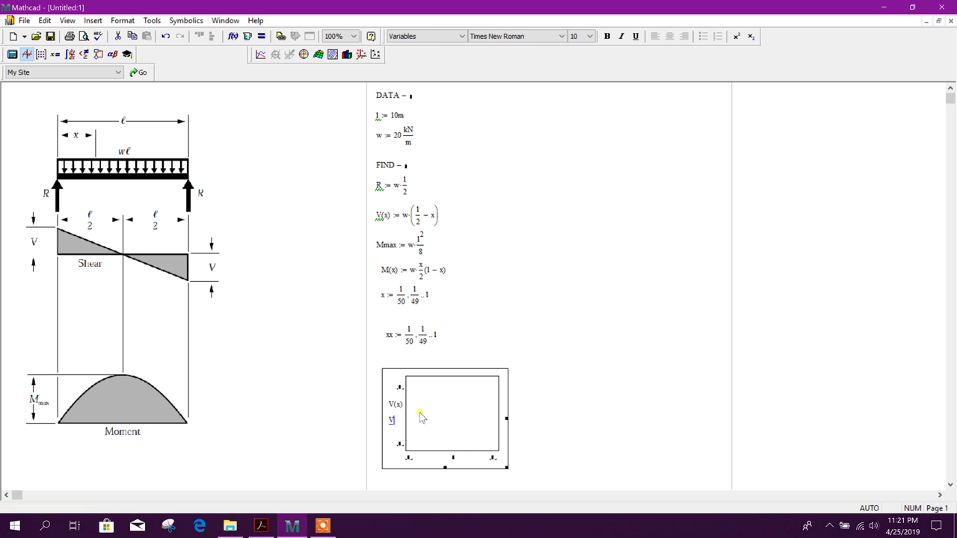
pyautogui.write('xx')
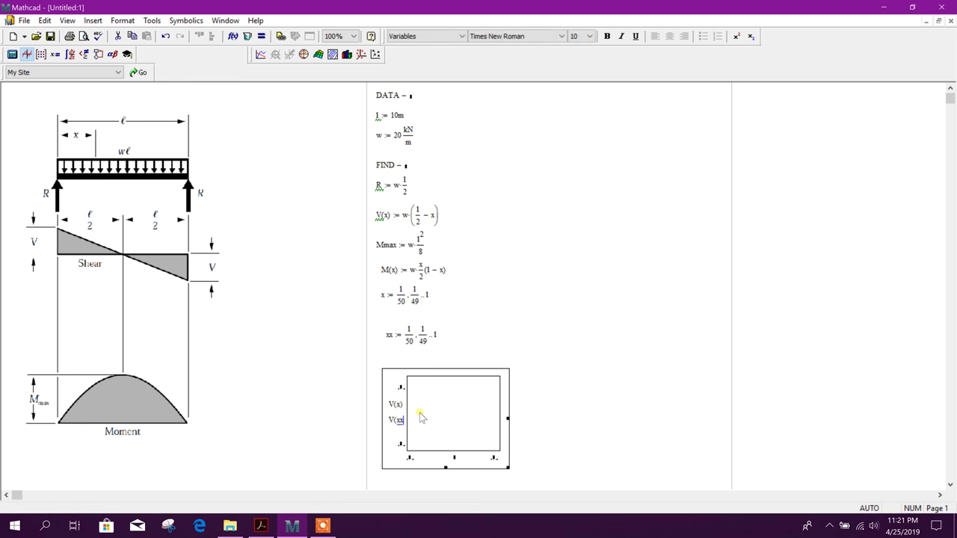
pyautogui.write(')')
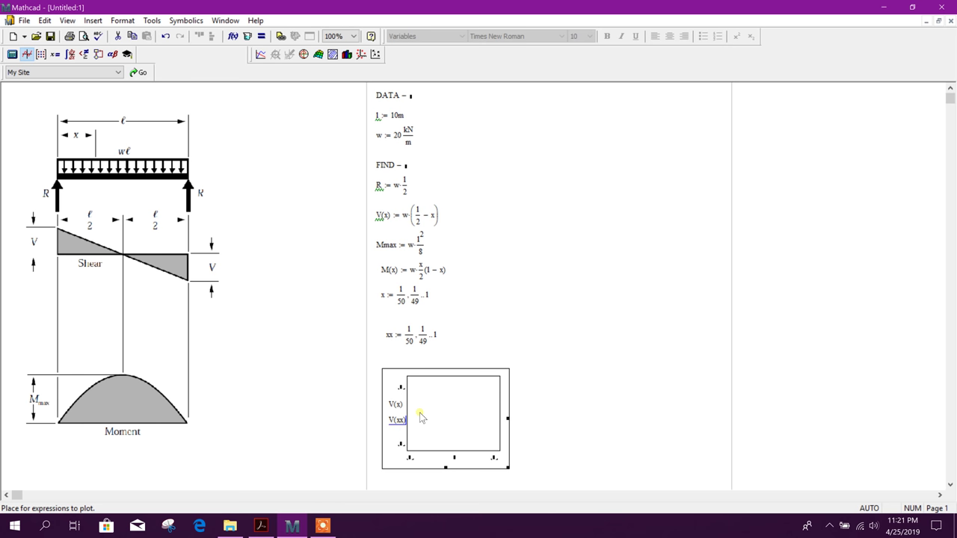
pyautogui.click(454, 457)
pyautogui.write('x')
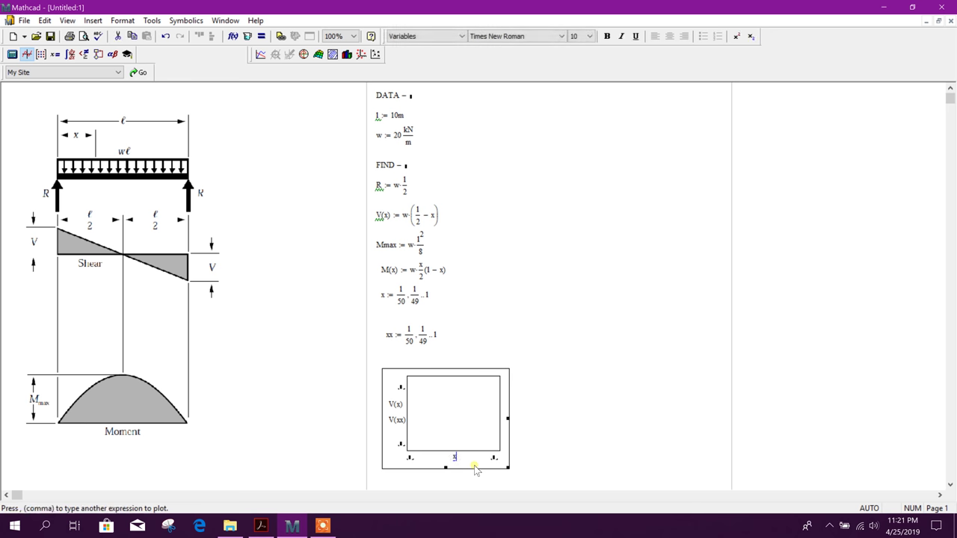
pyautogui.write(',xx')
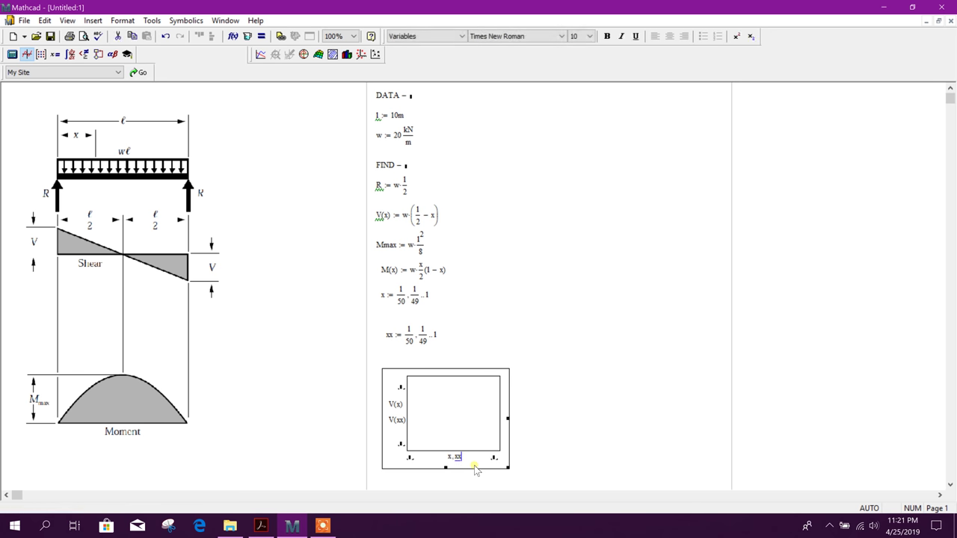
# - Render the shear plot of V(x) and V(xx) against x, xx
pyautogui.press('Return')
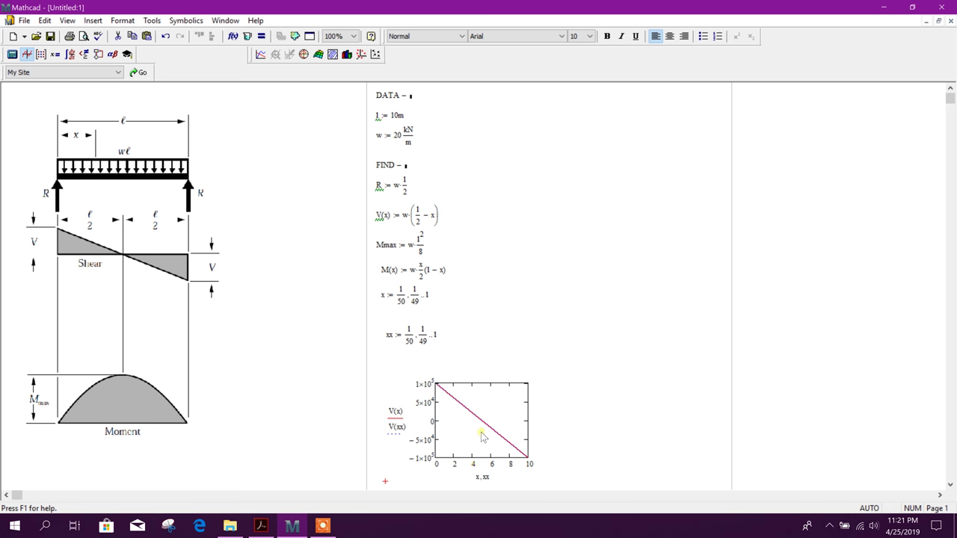
pyautogui.rightClick(444, 390)
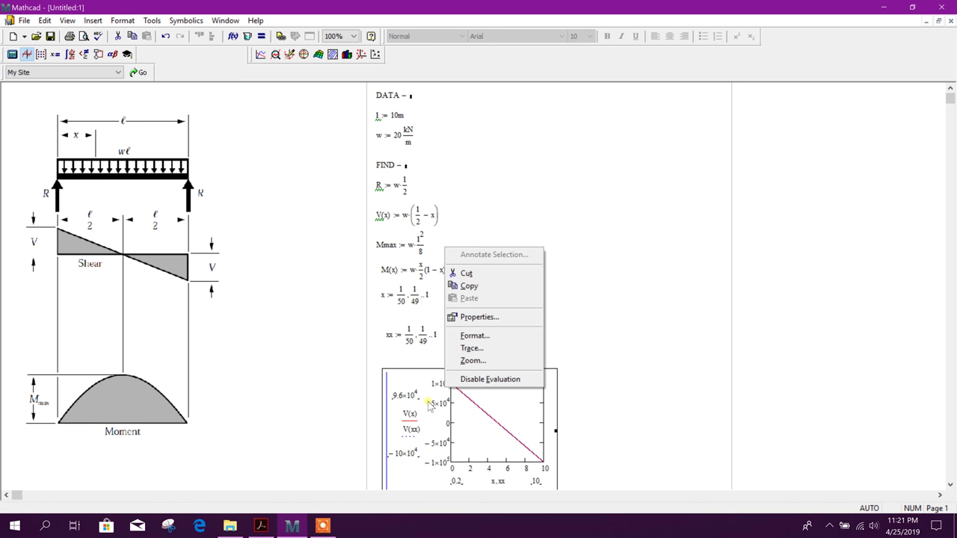
pyautogui.click(491, 318)
pyautogui.click(370, 75)
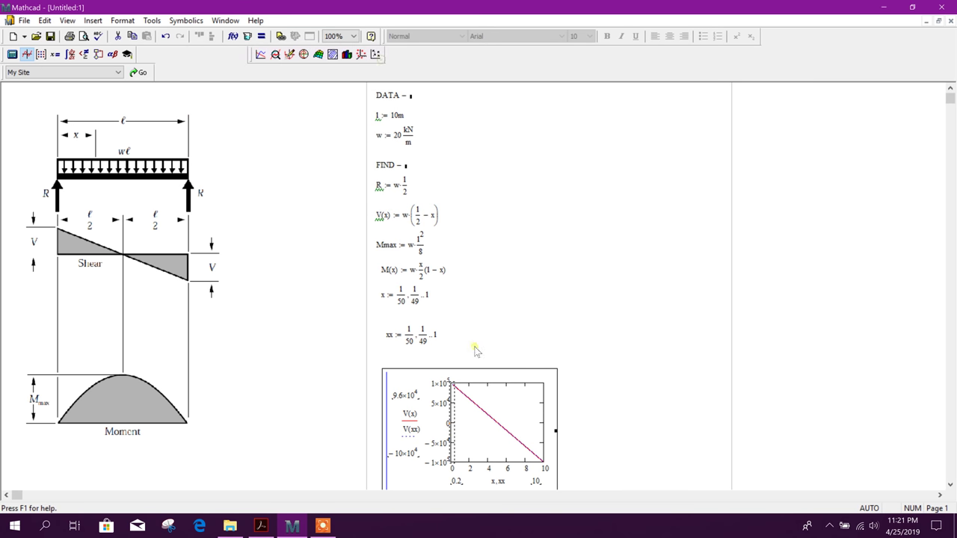
pyautogui.click(625, 387)
# - Switch the plot's axis numbers to Decimal format so values read like 100000
pyautogui.click(524, 390)
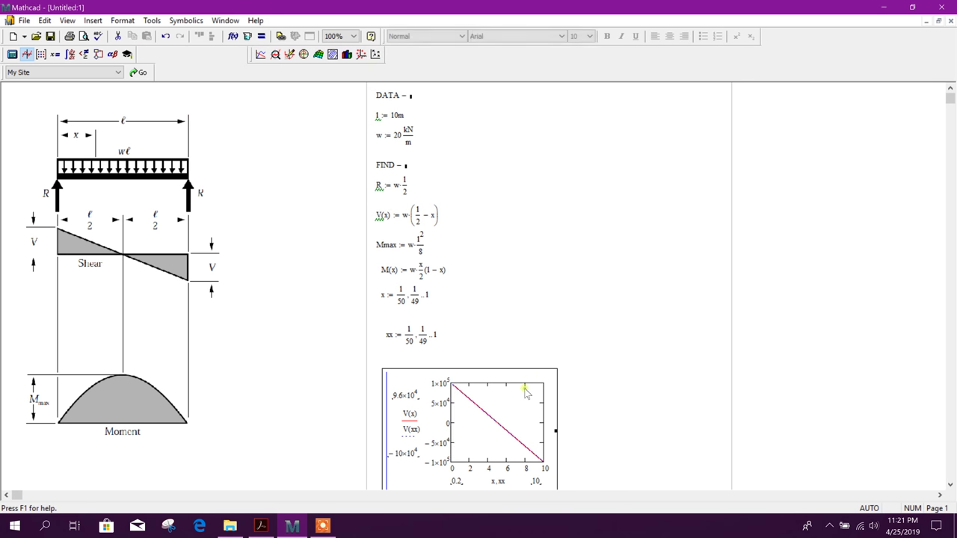
pyautogui.doubleClick(523, 392)
pyautogui.click(429, 167)
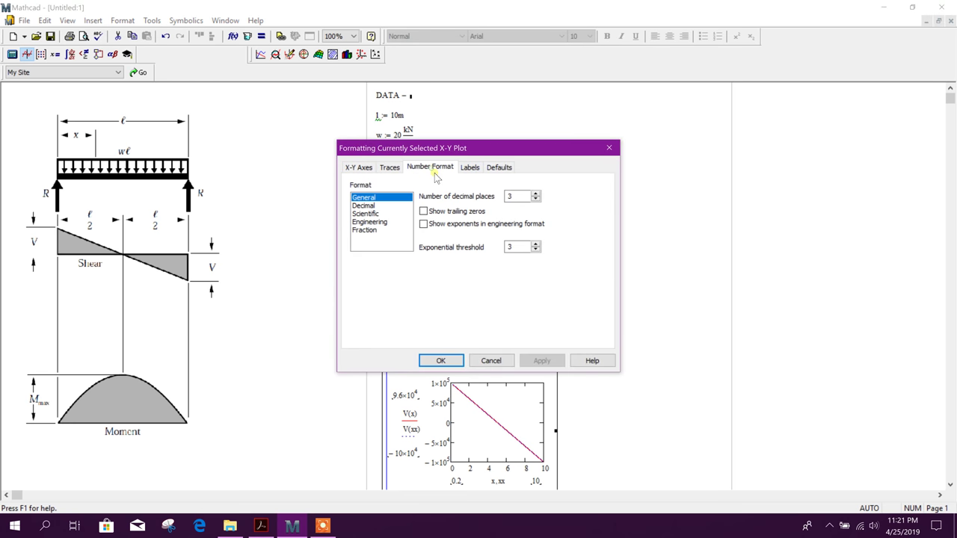
pyautogui.click(374, 206)
pyautogui.click(441, 361)
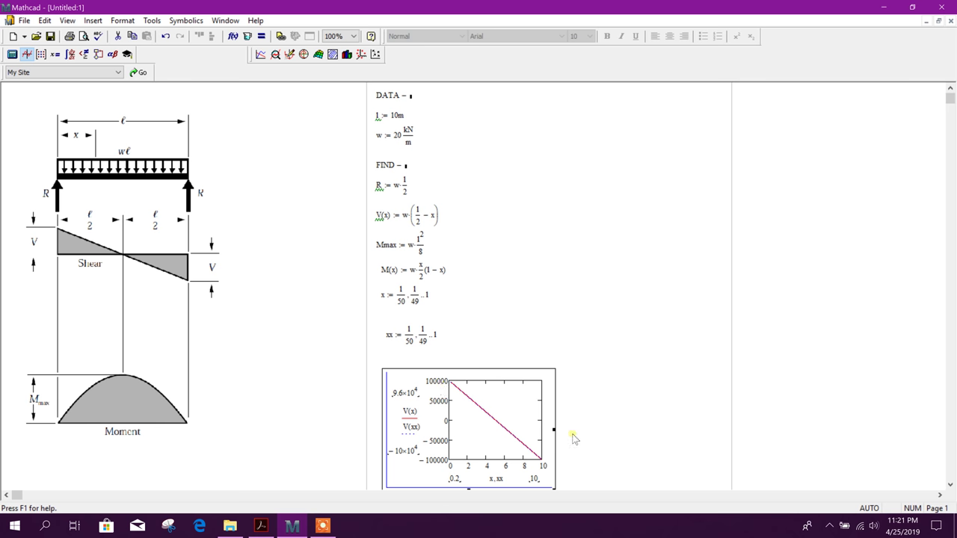
pyautogui.click(599, 451)
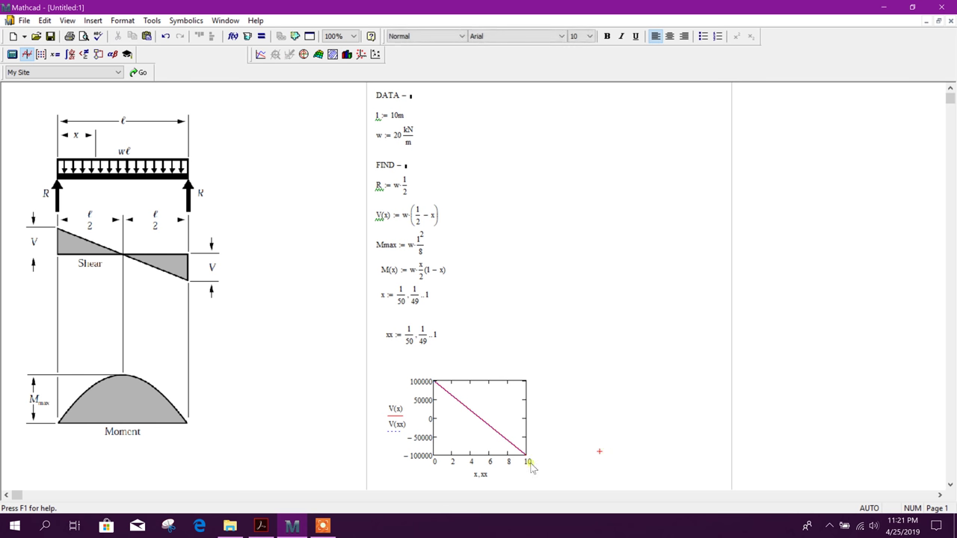
# - Colour the second shear trace red in the plot's trace settings
pyautogui.click(465, 421)
pyautogui.rightClick(466, 421)
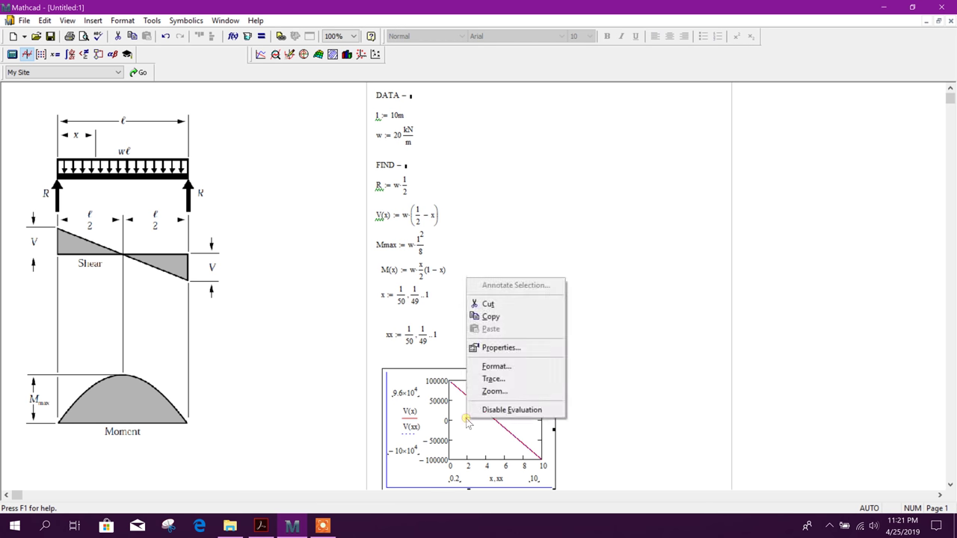
pyautogui.click(496, 366)
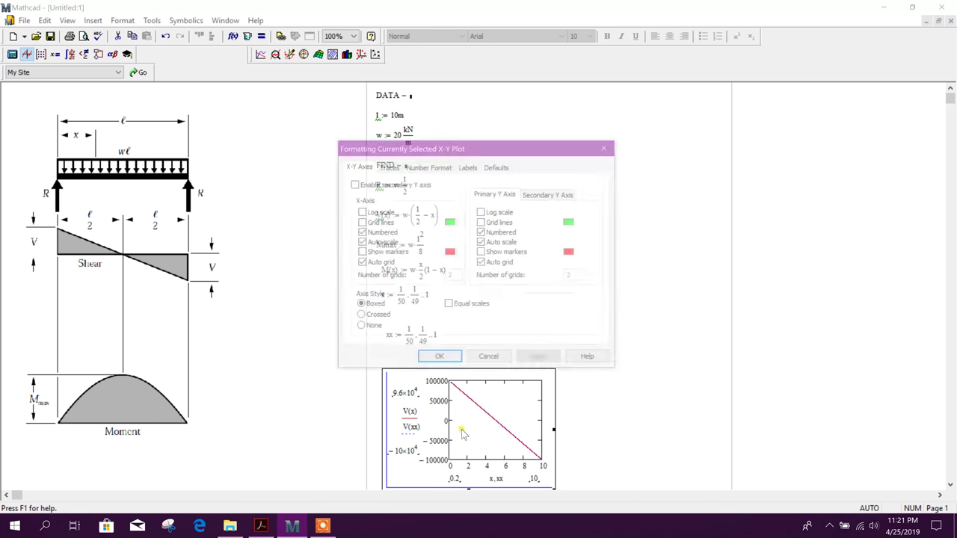
pyautogui.click(467, 168)
pyautogui.click(435, 169)
pyautogui.click(402, 170)
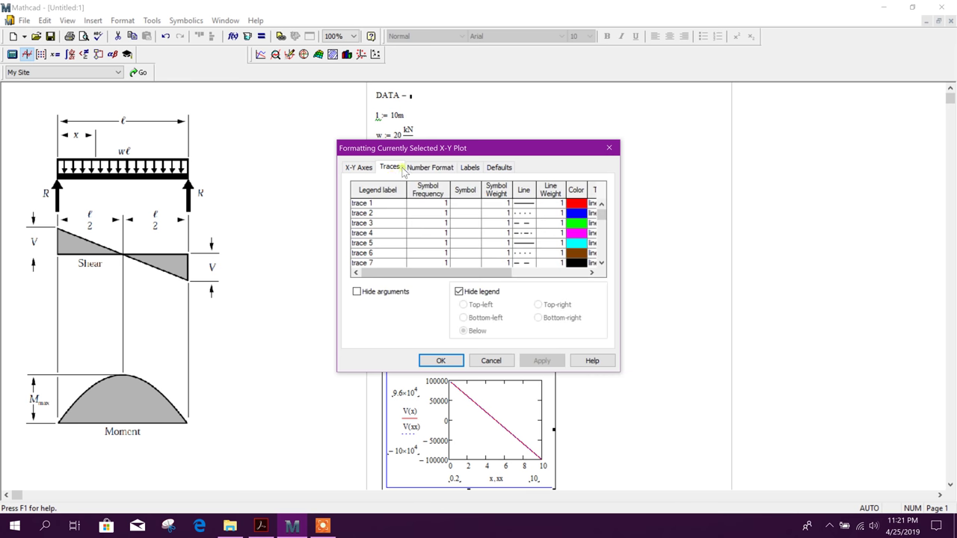
pyautogui.moveTo(504, 274); pyautogui.dragTo(590, 278)
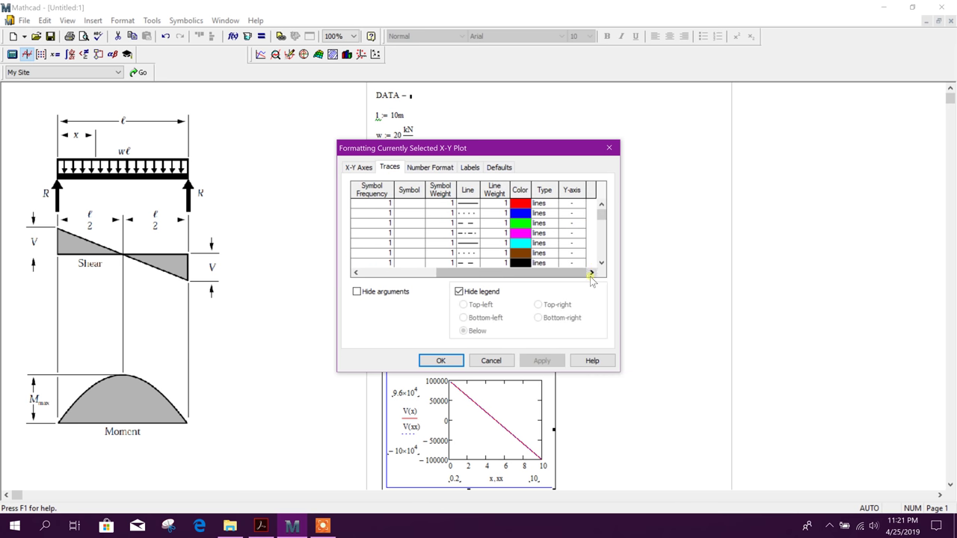
pyautogui.click(549, 151)
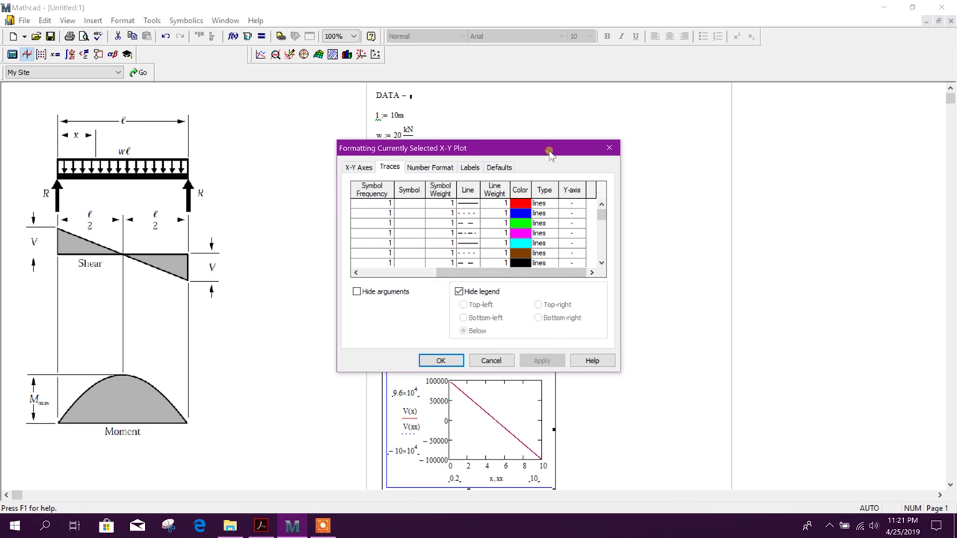
pyautogui.moveTo(549, 152); pyautogui.dragTo(573, 142)
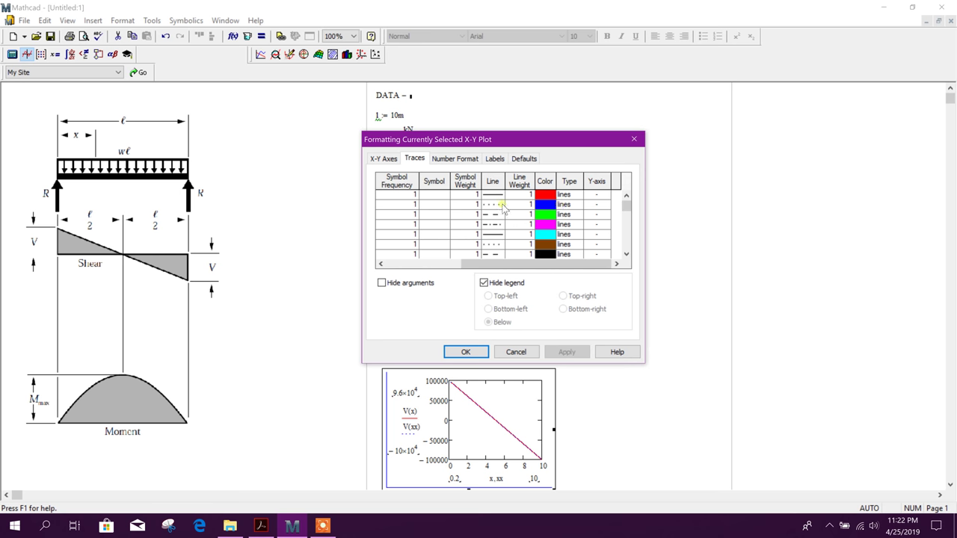
pyautogui.click(540, 204)
pyautogui.click(445, 196)
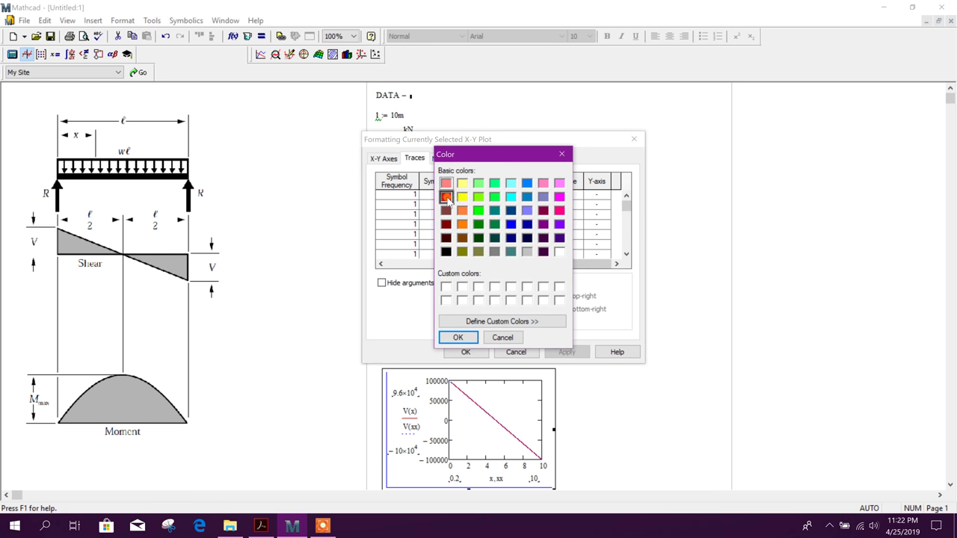
pyautogui.click(457, 337)
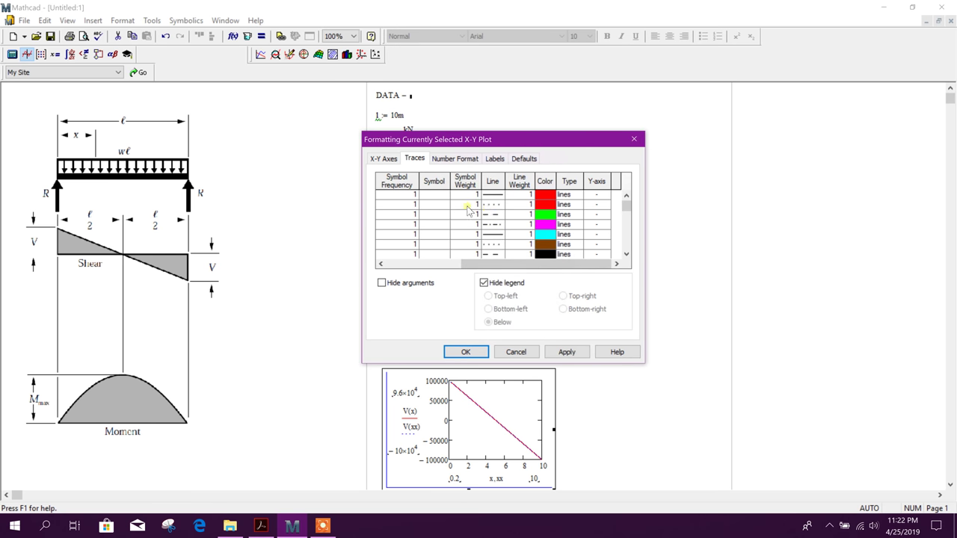
# - Make trace 2 stems with no symbol, give trace 1 line weight 3, and apply
pyautogui.click(575, 205)
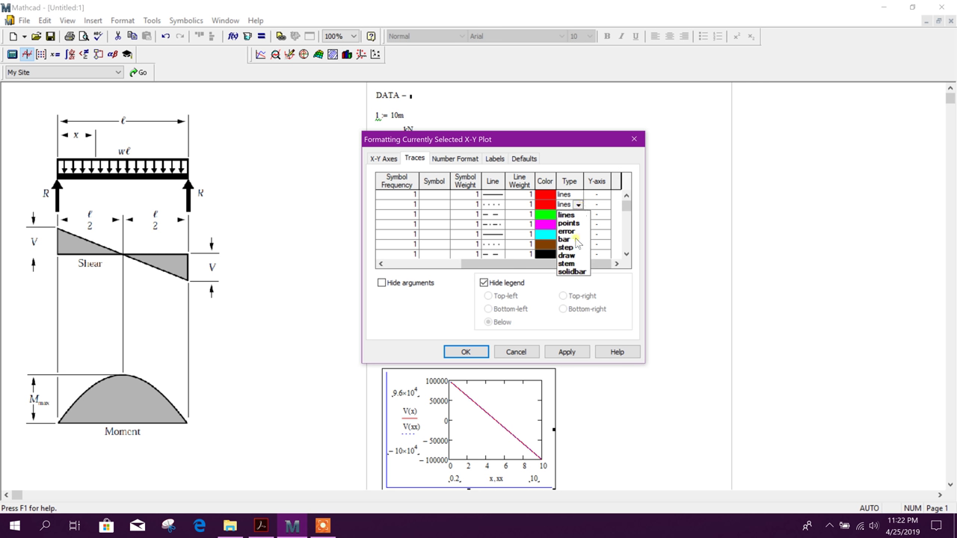
pyautogui.click(566, 263)
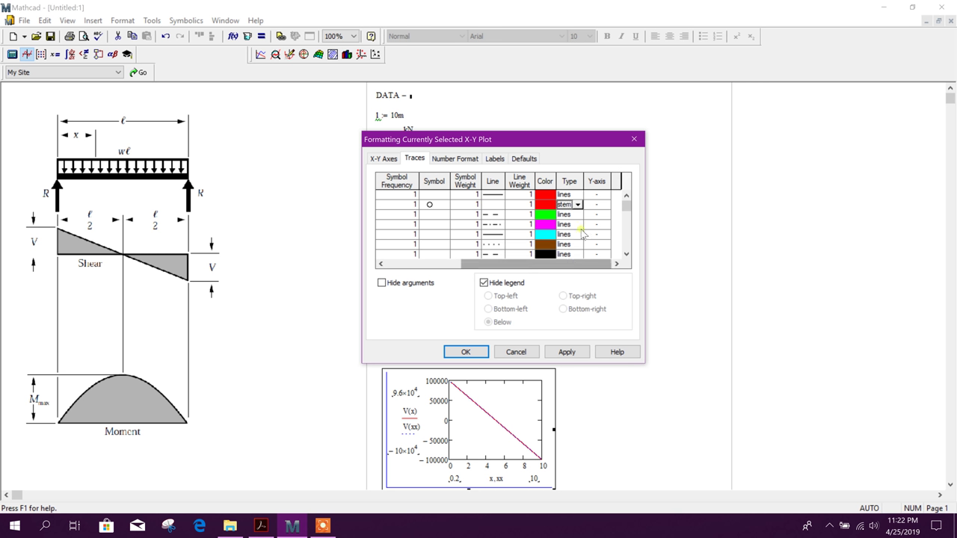
pyautogui.click(443, 204)
pyautogui.click(435, 214)
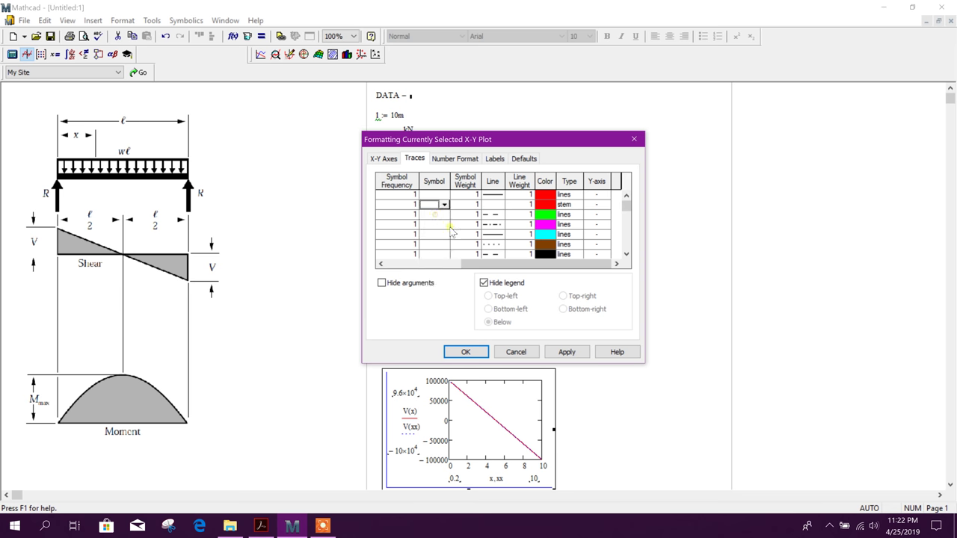
pyautogui.moveTo(516, 264)
pyautogui.mouseDown()
pyautogui.moveTo(415, 267)
pyautogui.moveTo(509, 268)
pyautogui.mouseUp()
pyautogui.click(519, 194)
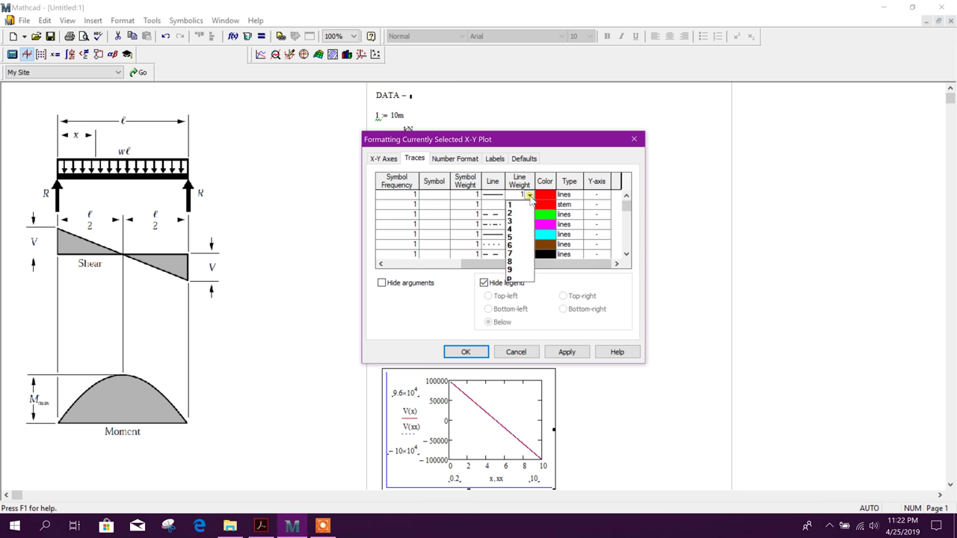
pyautogui.click(518, 224)
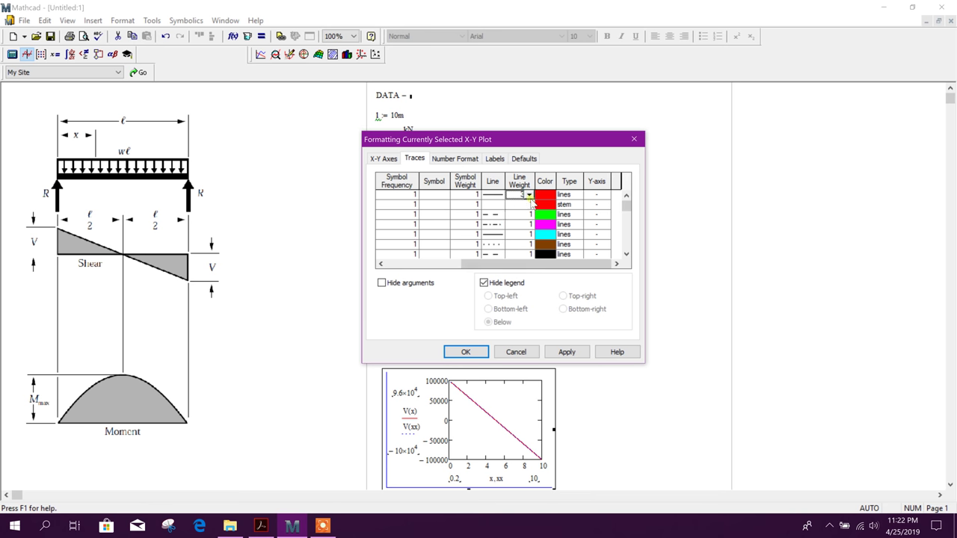
pyautogui.click(566, 352)
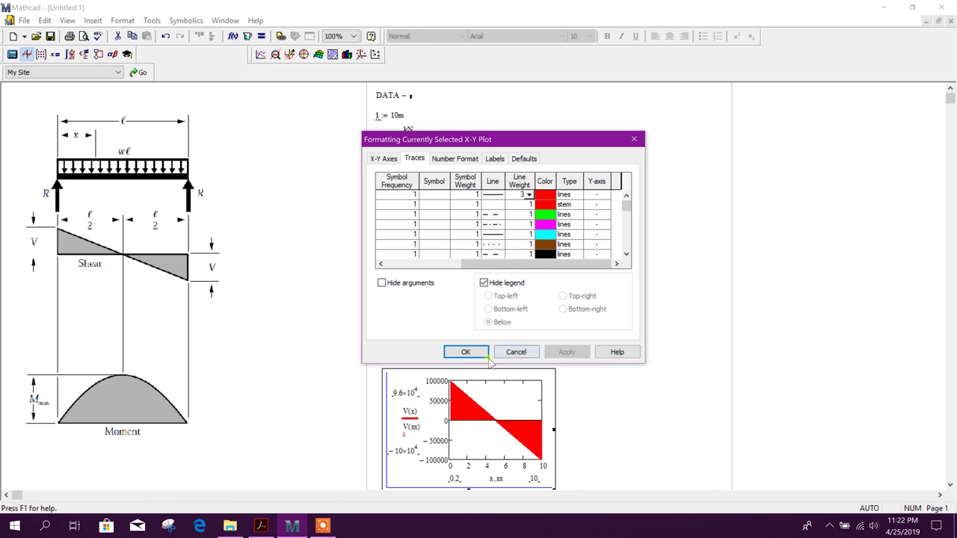
pyautogui.click(465, 352)
# - Widen the shear plot by dragging its right edge outward
pyautogui.click(552, 428)
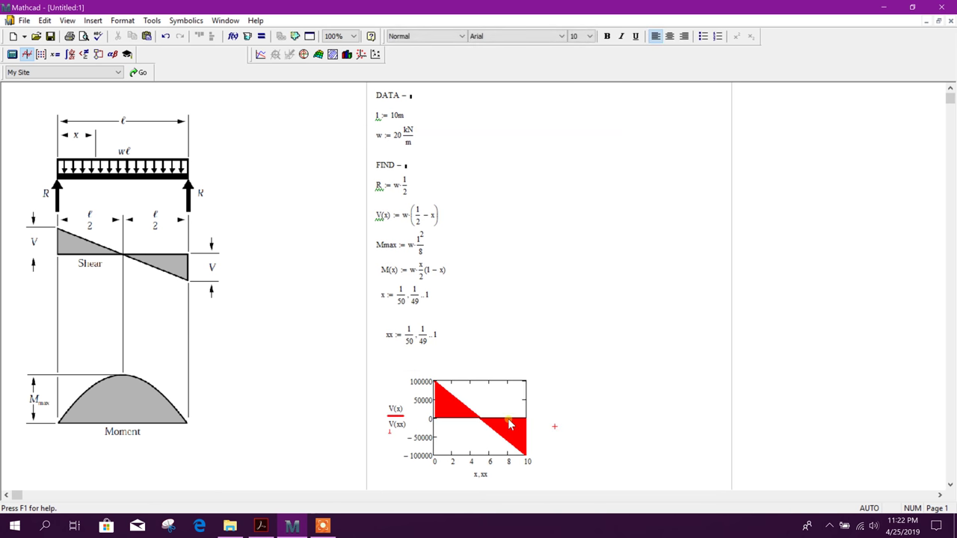
pyautogui.click(552, 427)
pyautogui.moveTo(559, 431); pyautogui.dragTo(636, 431)
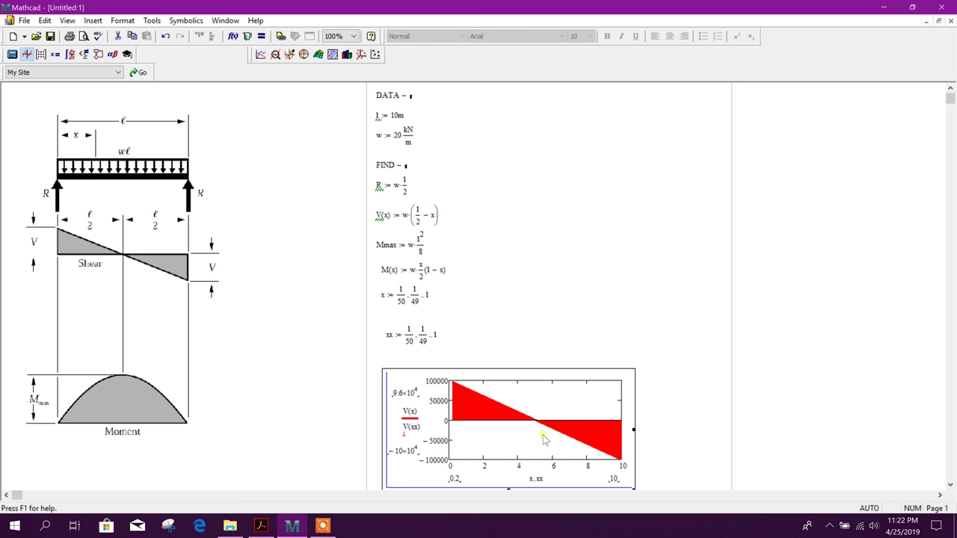
pyautogui.click(486, 411)
# - Label the shear plot: title SFD, x-axis LENGTH (m), y-axis SHEAR (N)
pyautogui.rightClick(495, 411)
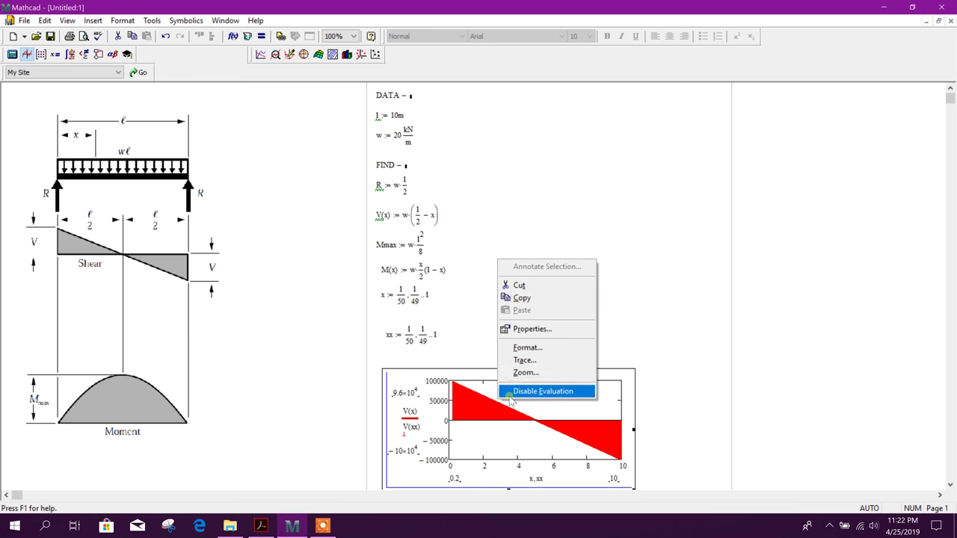
pyautogui.click(474, 420)
pyautogui.doubleClick(476, 424)
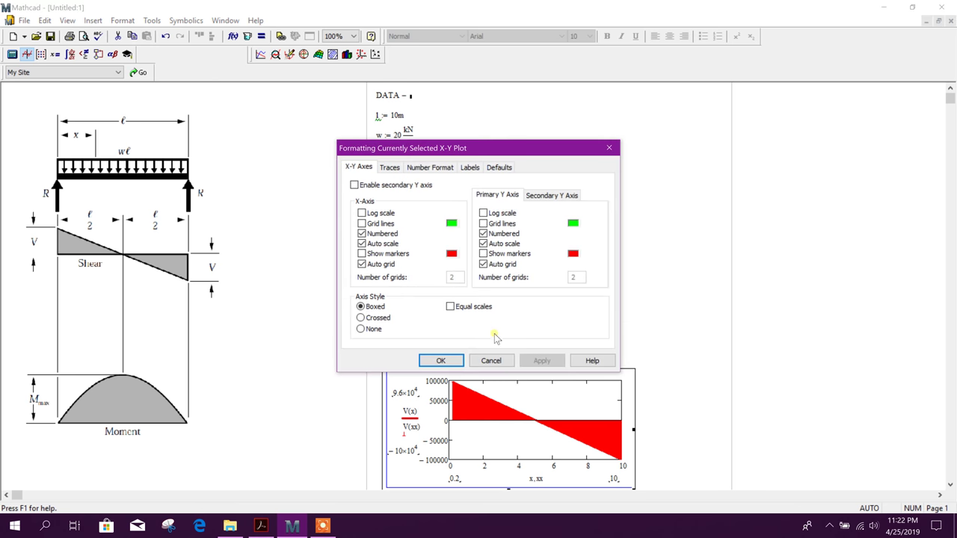
pyautogui.click(469, 169)
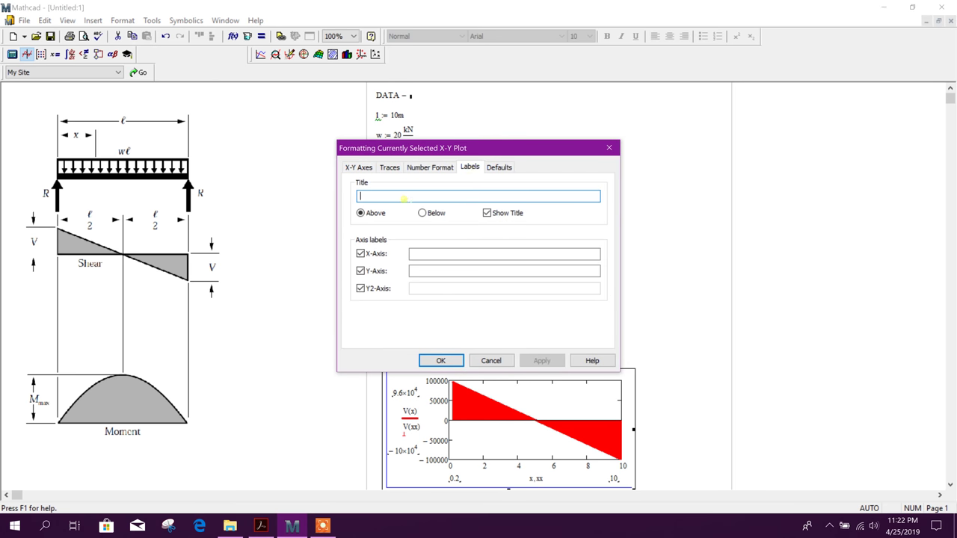
pyautogui.write('sf')
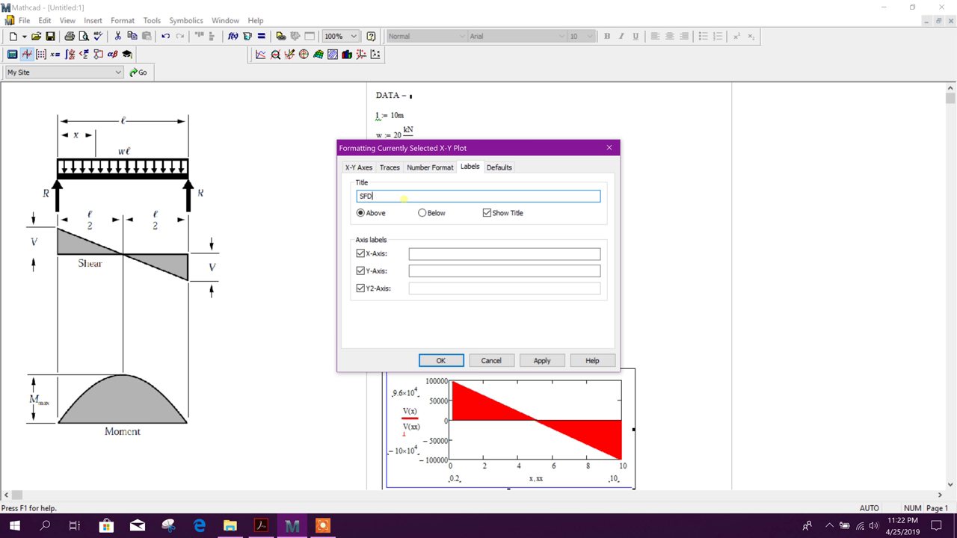
pyautogui.click(453, 254)
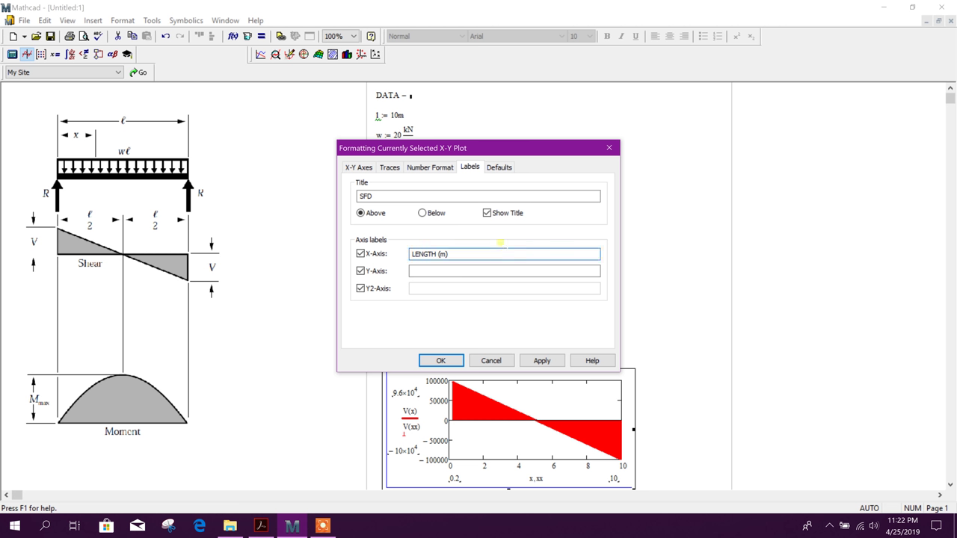
pyautogui.click(450, 272)
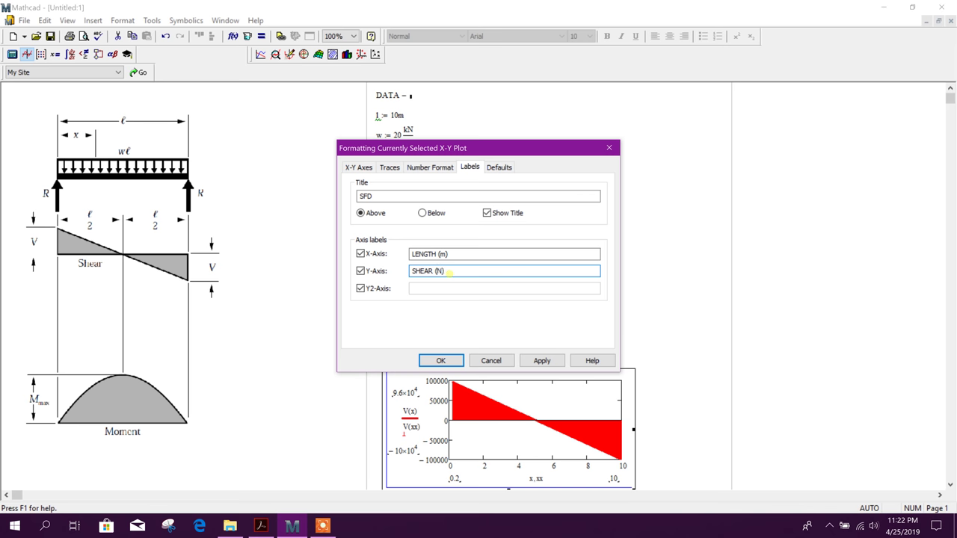
pyautogui.click(541, 360)
pyautogui.press('Return')
pyautogui.scroll(-3, 604, 314)
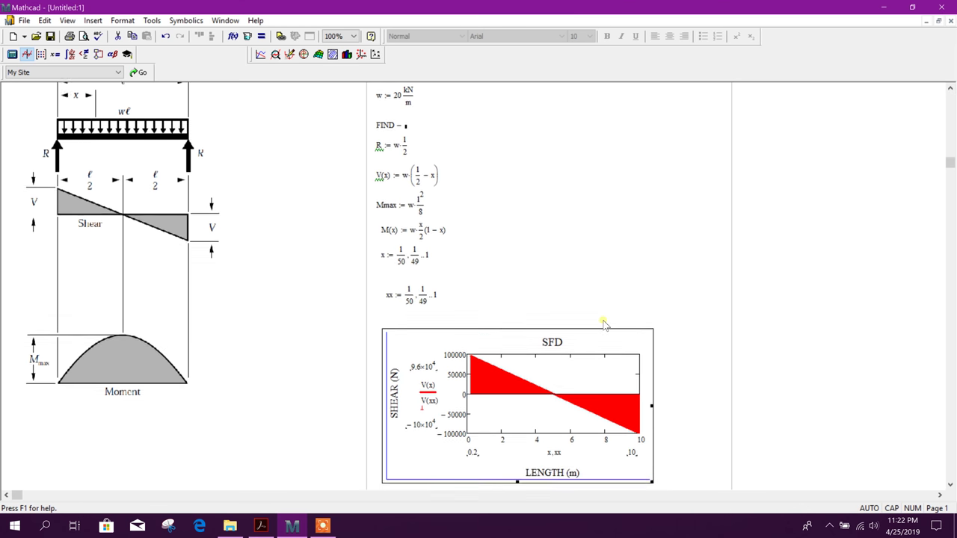
pyautogui.scroll(-1, 604, 307)
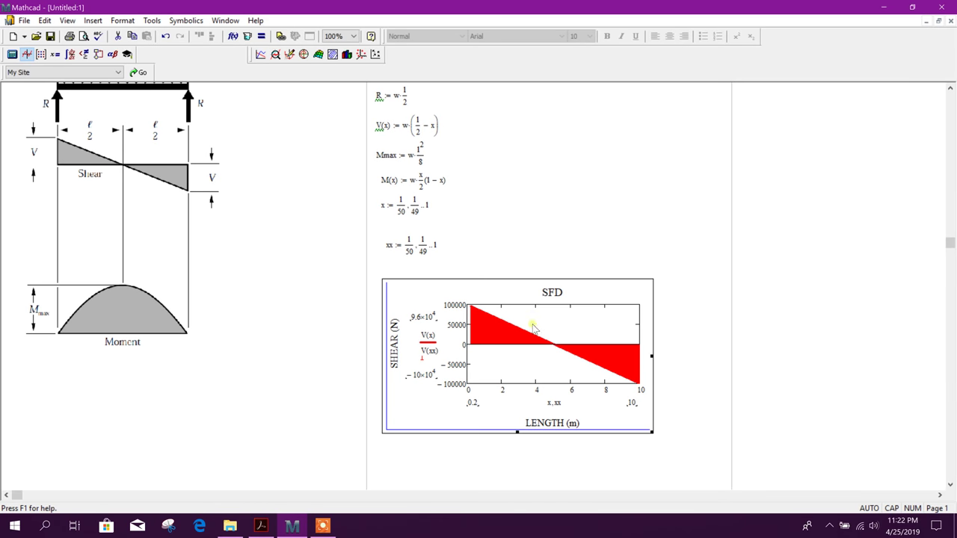
pyautogui.click(419, 261)
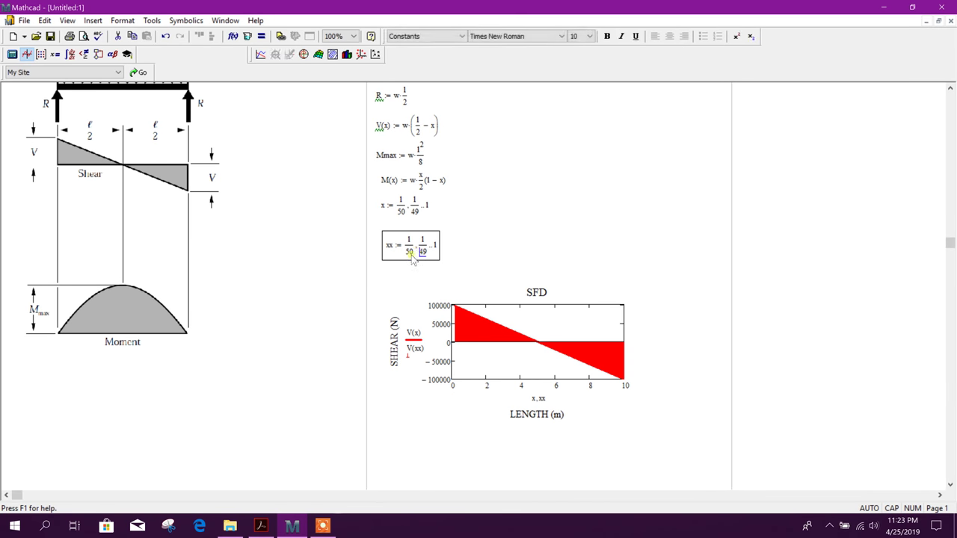
pyautogui.doubleClick(410, 252)
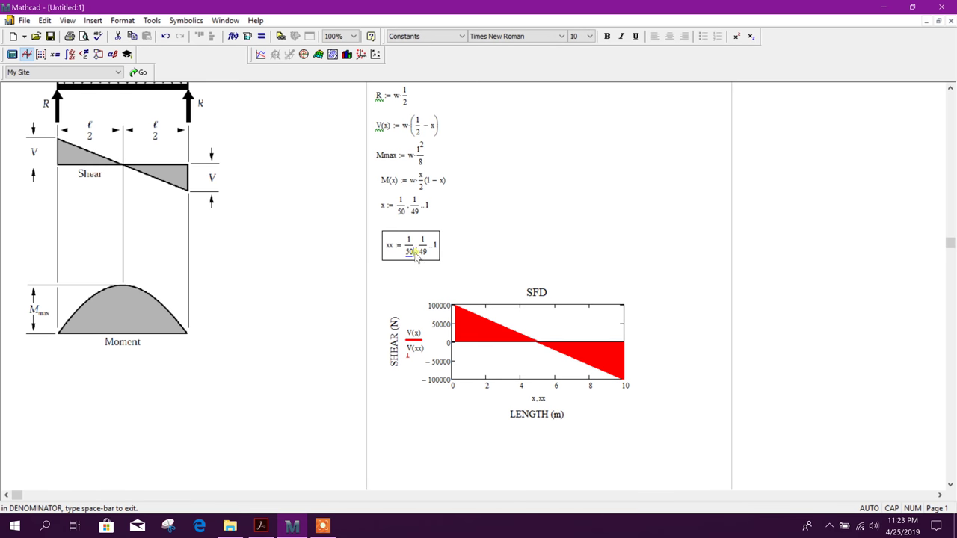
pyautogui.write('0')
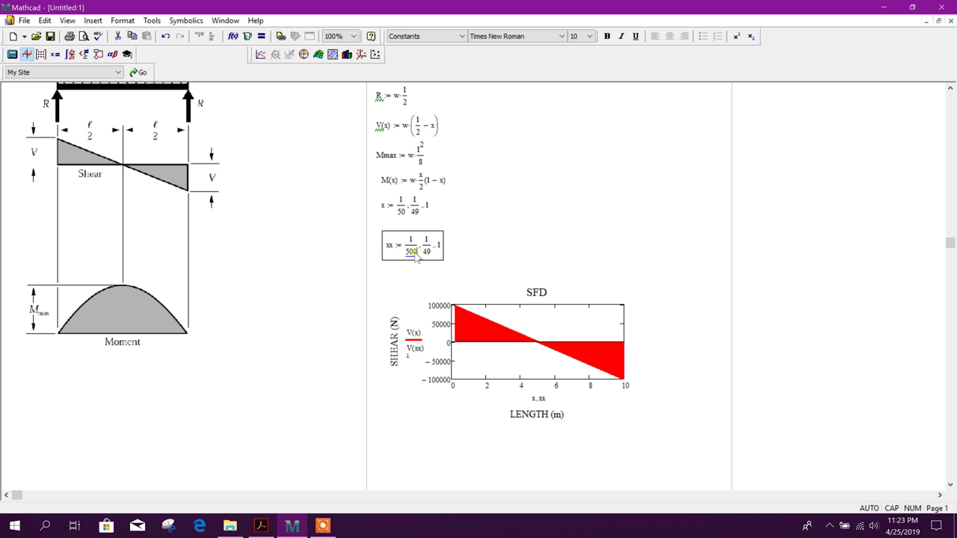
pyautogui.doubleClick(426, 252)
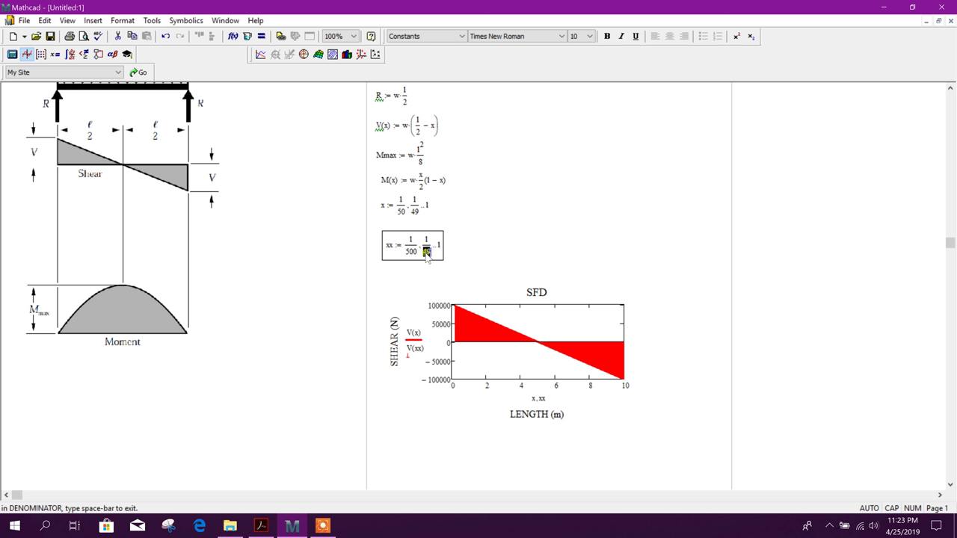
pyautogui.write('50')
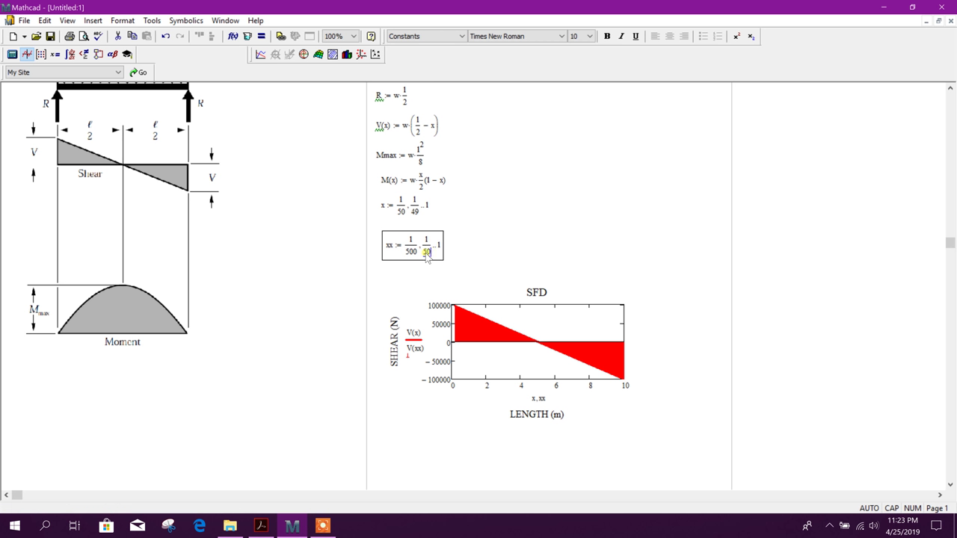
pyautogui.click(510, 242)
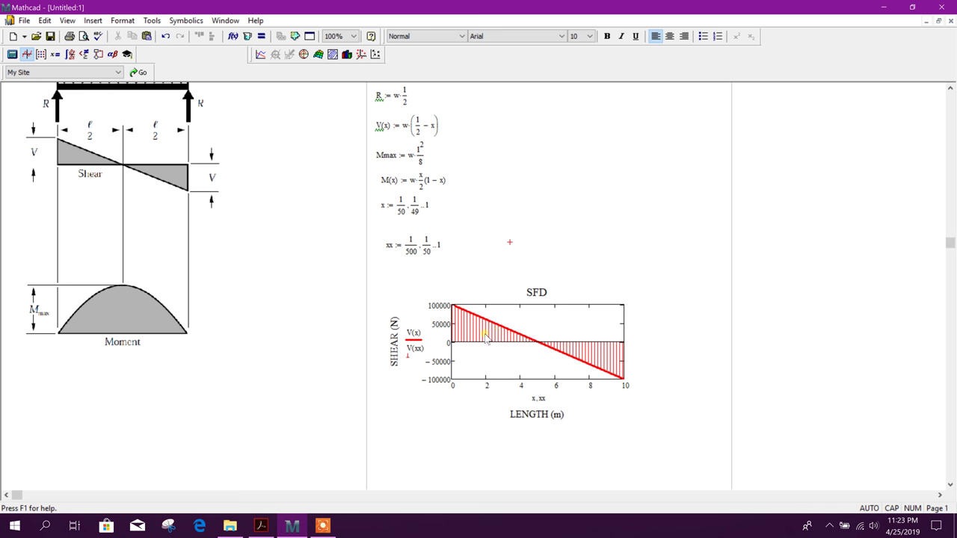
pyautogui.click(415, 252)
pyautogui.doubleClick(416, 254)
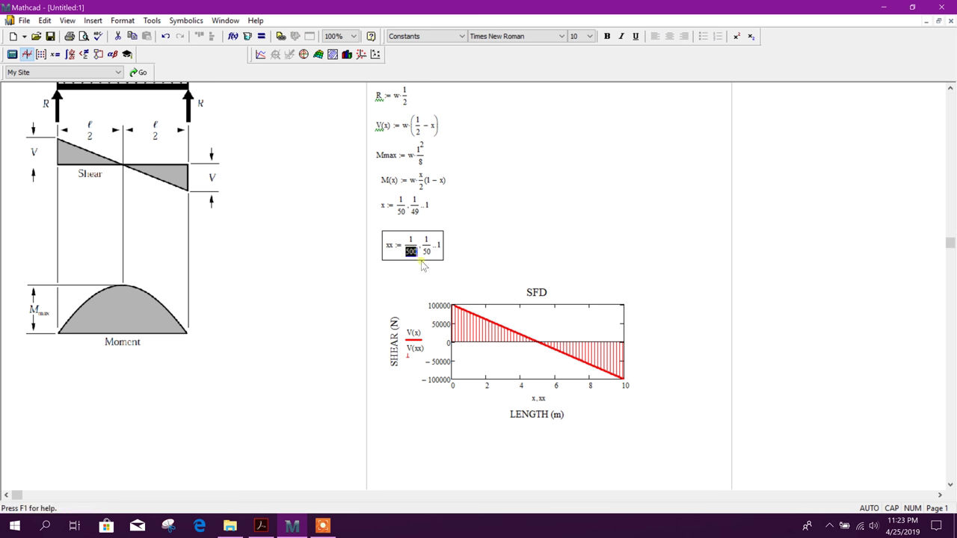
pyautogui.write('50')
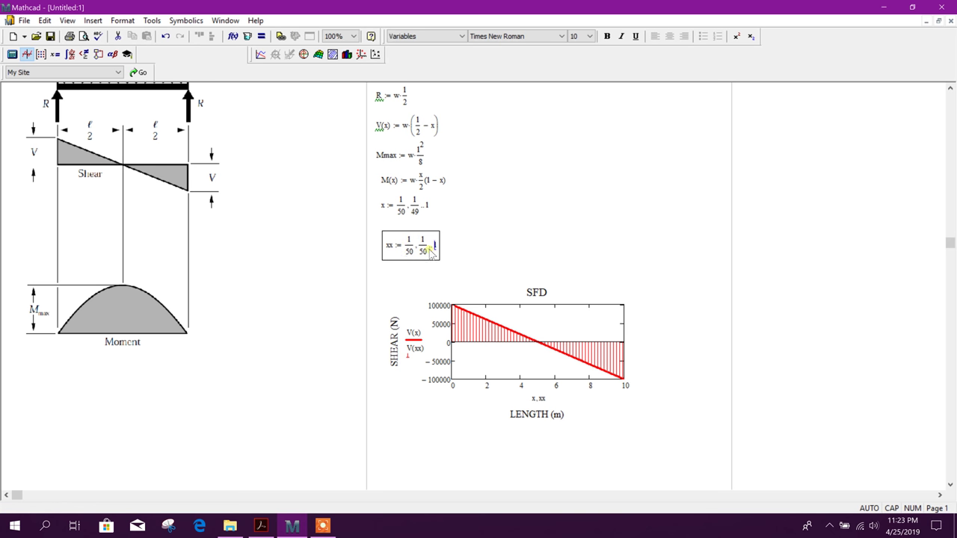
pyautogui.doubleClick(423, 251)
pyautogui.write('49')
pyautogui.click(485, 228)
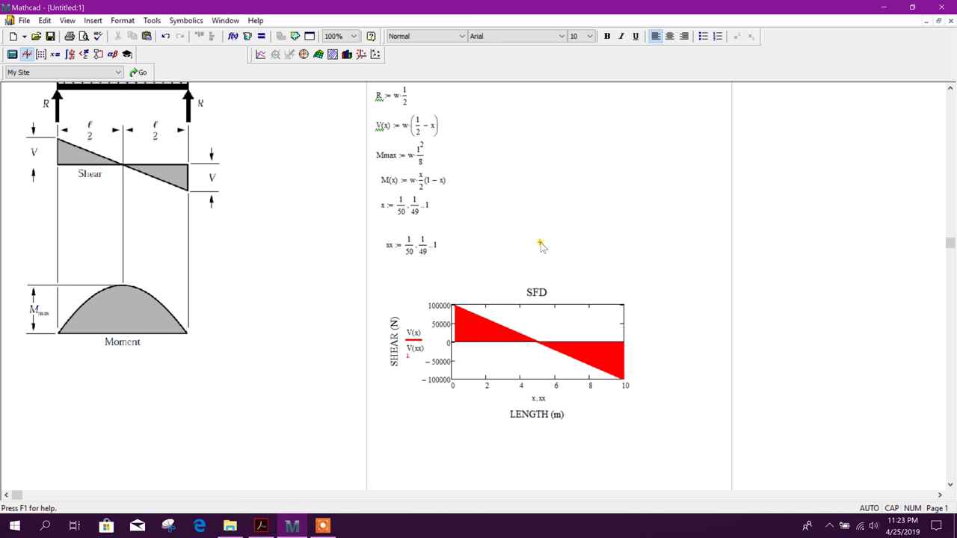
pyautogui.scroll(-2, 541, 246)
# - Copy the SFD plot, paste it below the original, and align the copy
pyautogui.moveTo(654, 401); pyautogui.dragTo(532, 212)
pyautogui.scroll(-3, 531, 213)
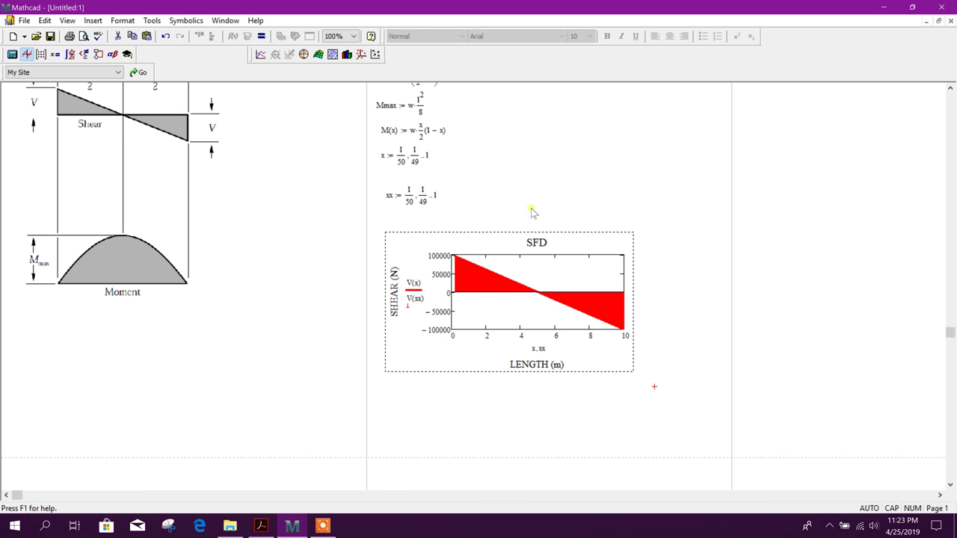
pyautogui.click(411, 360)
pyautogui.rightClick(413, 361)
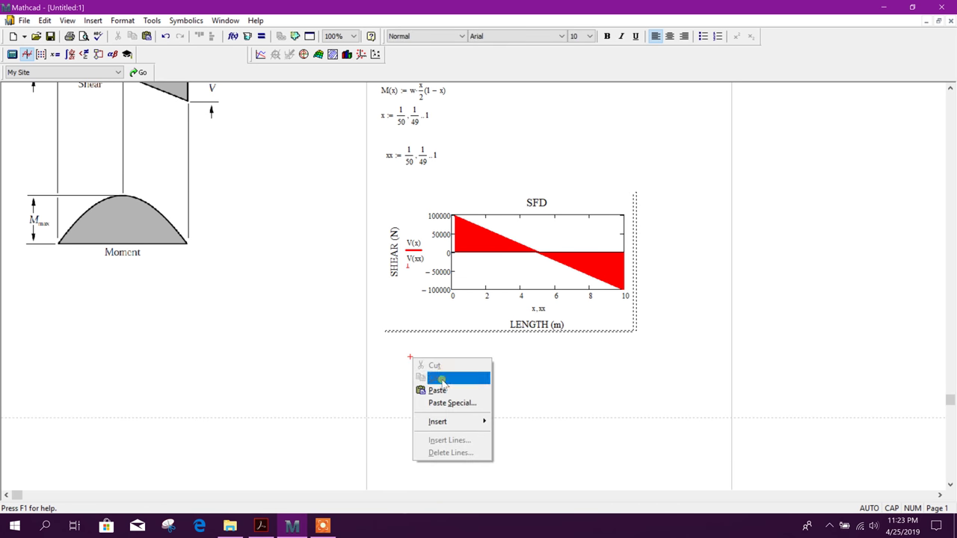
pyautogui.click(438, 390)
pyautogui.scroll(-2, 493, 378)
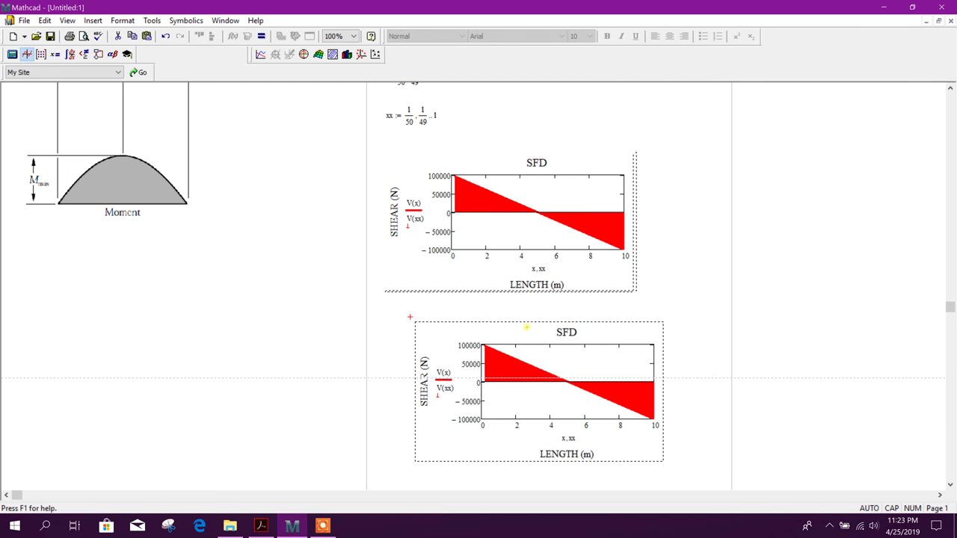
pyautogui.moveTo(527, 327); pyautogui.dragTo(497, 327)
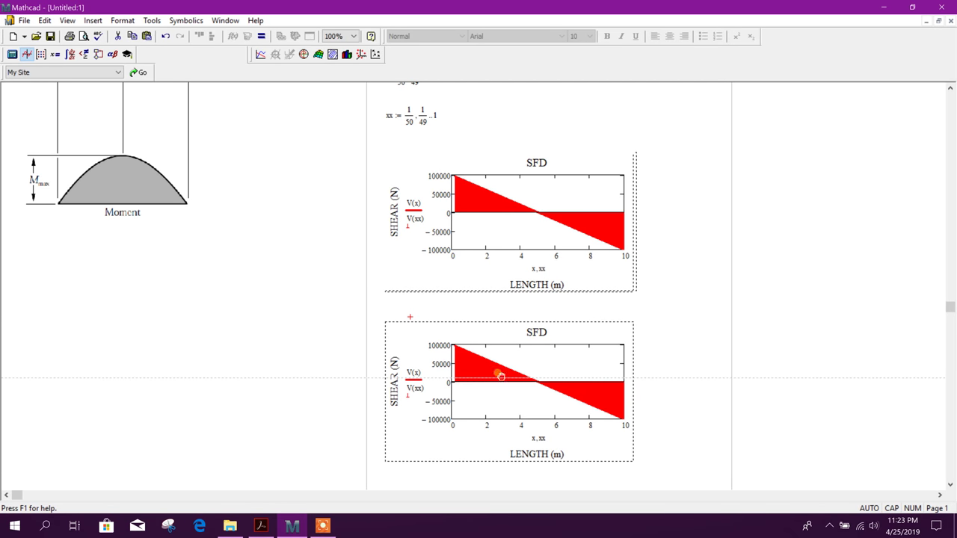
# - Retitle the copied plot BMD and change SHEAR to MOMENT in its y-axis label
pyautogui.doubleClick(551, 389)
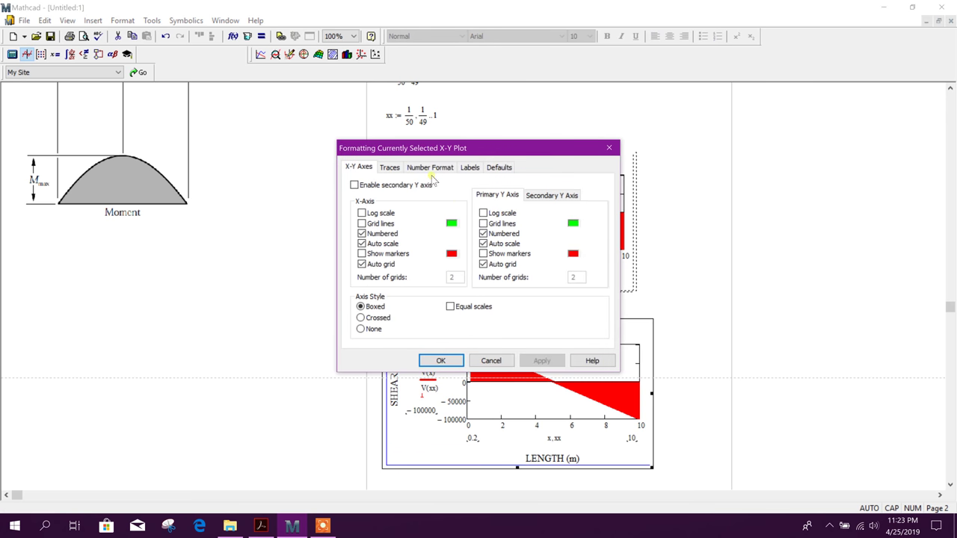
pyautogui.click(469, 167)
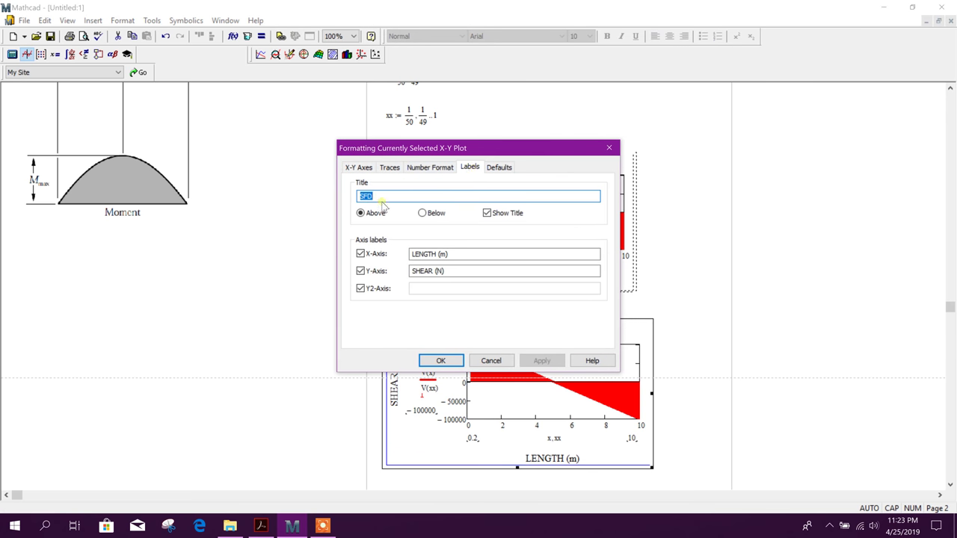
pyautogui.write('BMD')
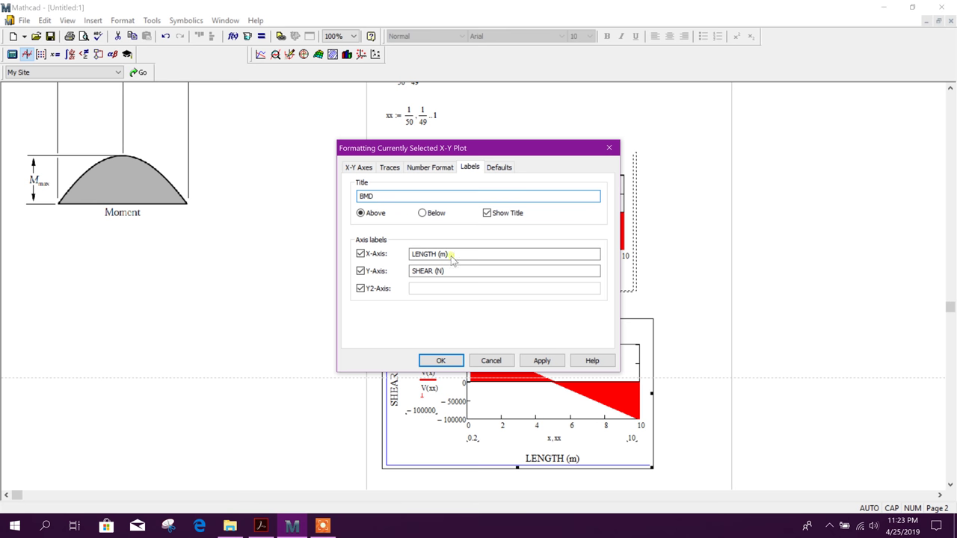
pyautogui.doubleClick(422, 271)
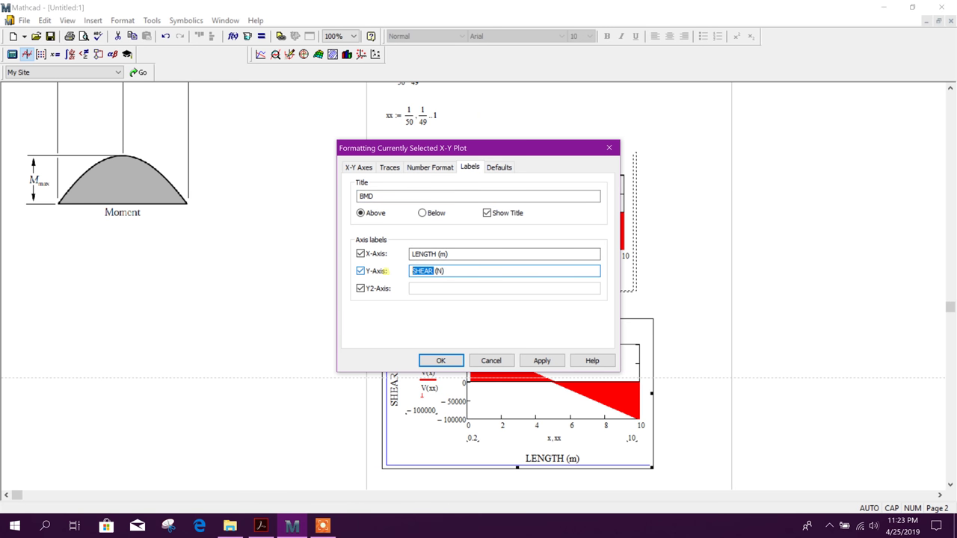
pyautogui.write('MOMENT')
pyautogui.click(542, 360)
# - Change the BMD plot's y-expressions from V(x), V(xx) to M(x), M(xx)
pyautogui.click(491, 360)
pyautogui.scroll(-1, 528, 406)
pyautogui.scroll(-1, 527, 406)
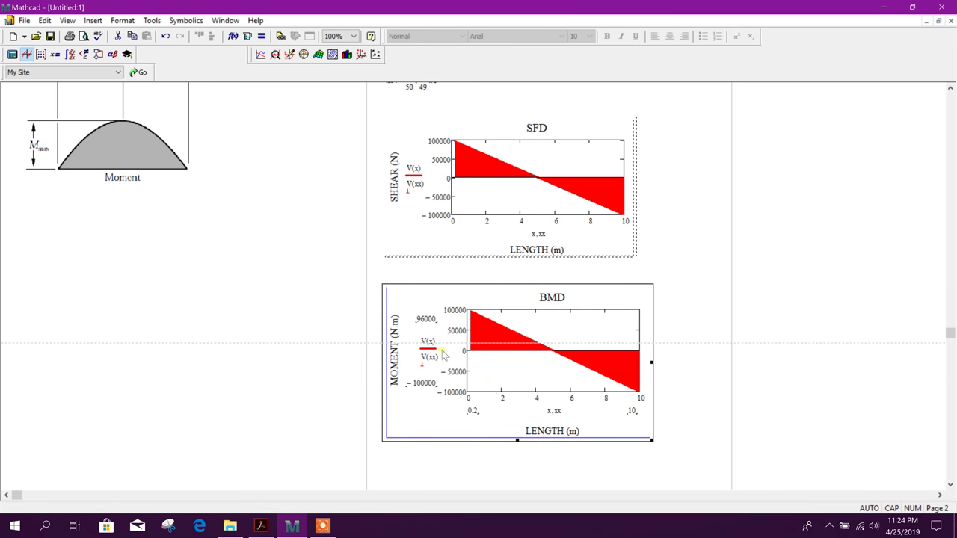
pyautogui.click(426, 342)
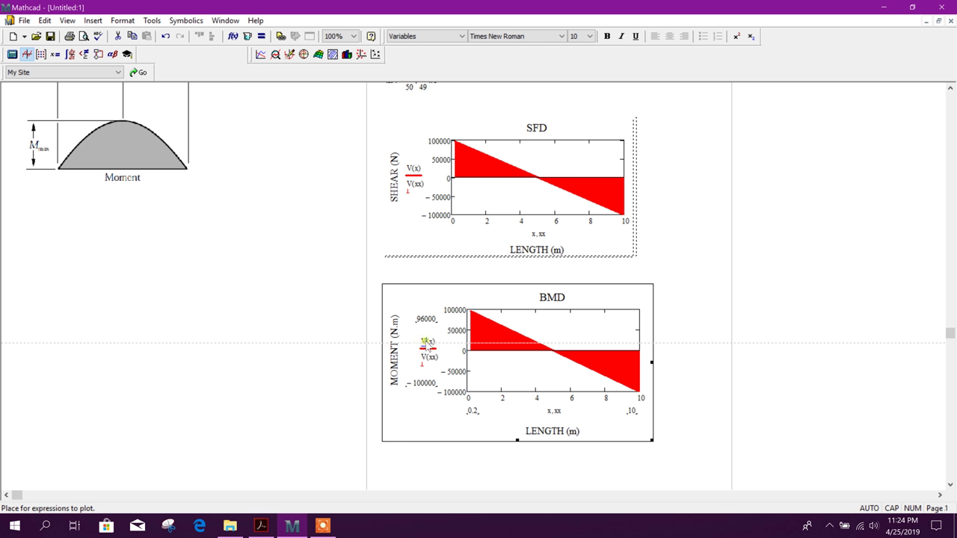
pyautogui.click(479, 353)
pyautogui.press('BackSpace')
pyautogui.write('M')
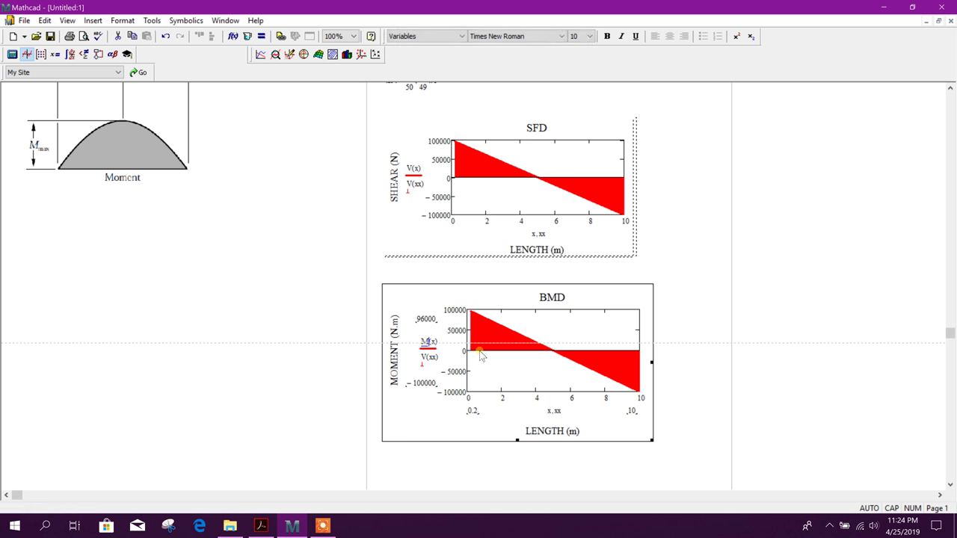
pyautogui.click(421, 359)
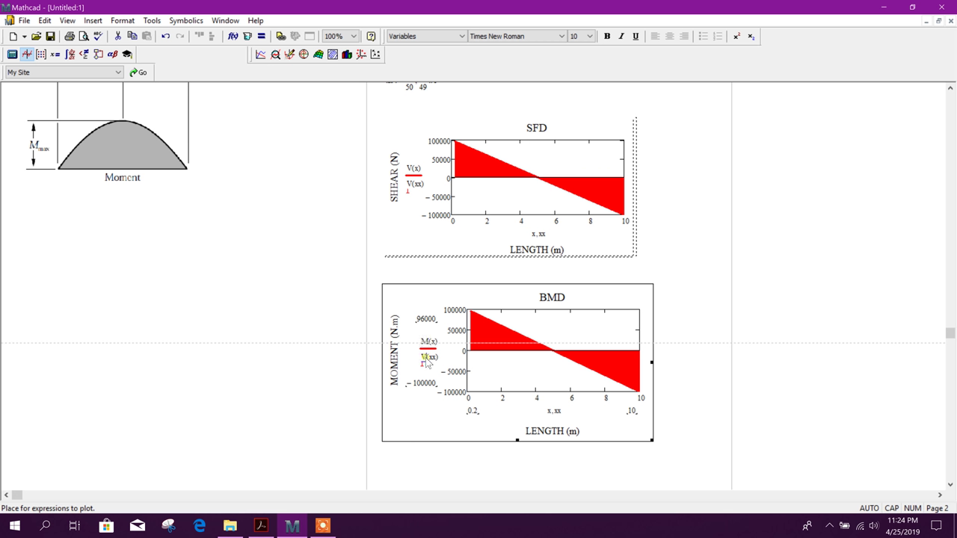
pyautogui.press('BackSpace')
pyautogui.write('M')
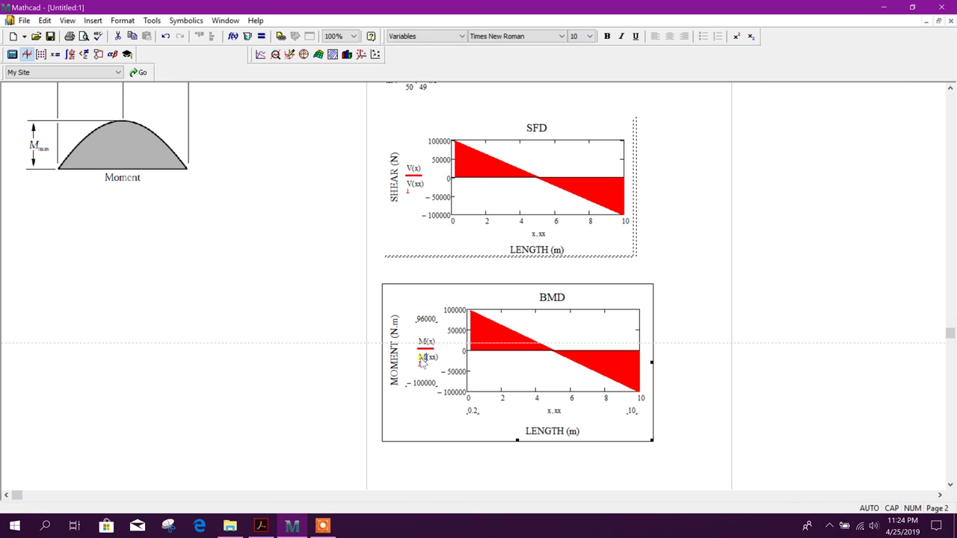
pyautogui.click(683, 402)
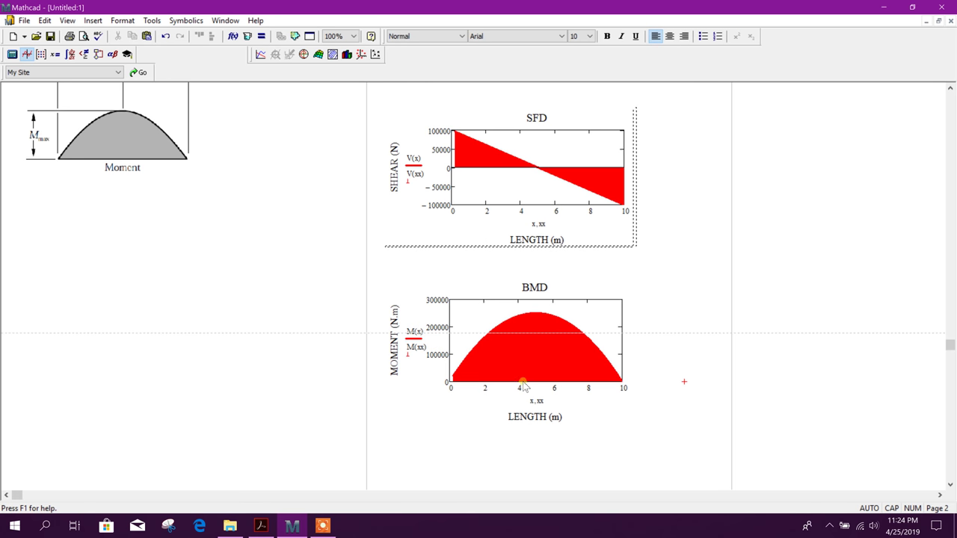
# - Scroll between the SFD and BMD plots to check both diagrams
pyautogui.scroll(3, 527, 393)
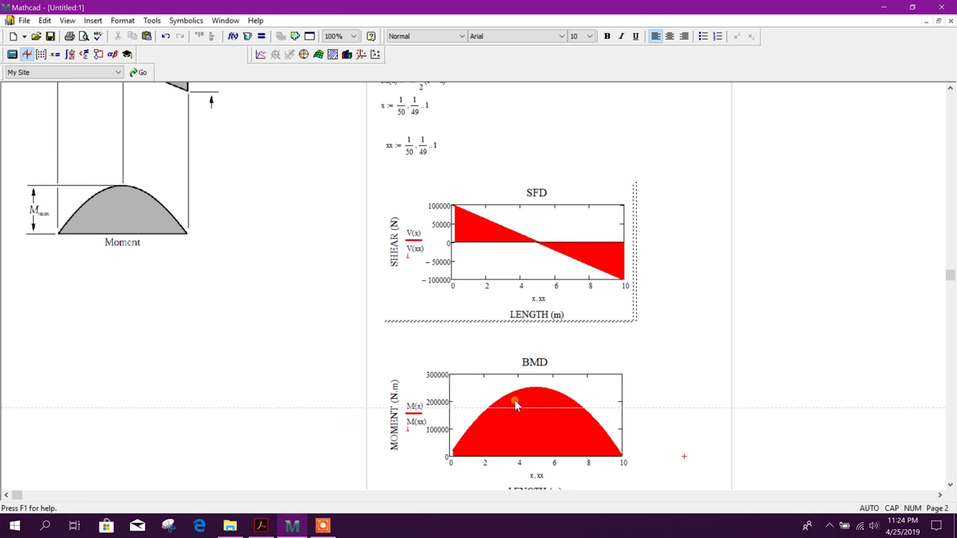
pyautogui.scroll(-2, 513, 404)
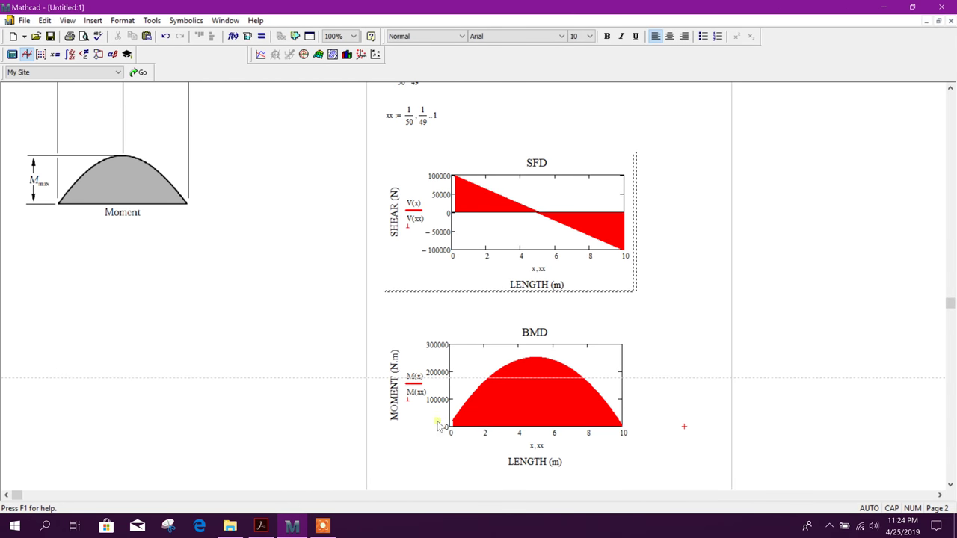
pyautogui.scroll(-1, 439, 422)
pyautogui.scroll(3, 560, 444)
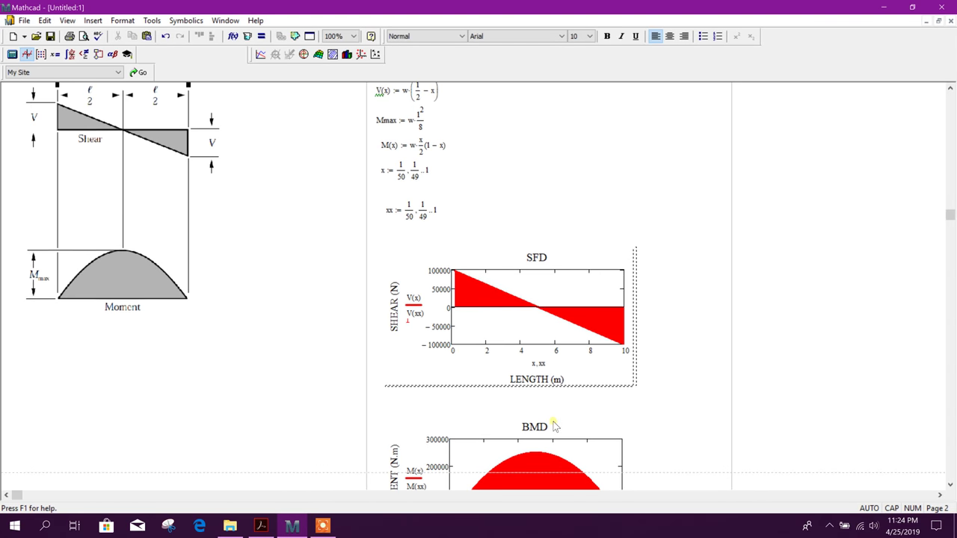
pyautogui.scroll(-1, 608, 408)
# - Set the SFD plot's trace colour to blue in its trace settings
pyautogui.click(569, 270)
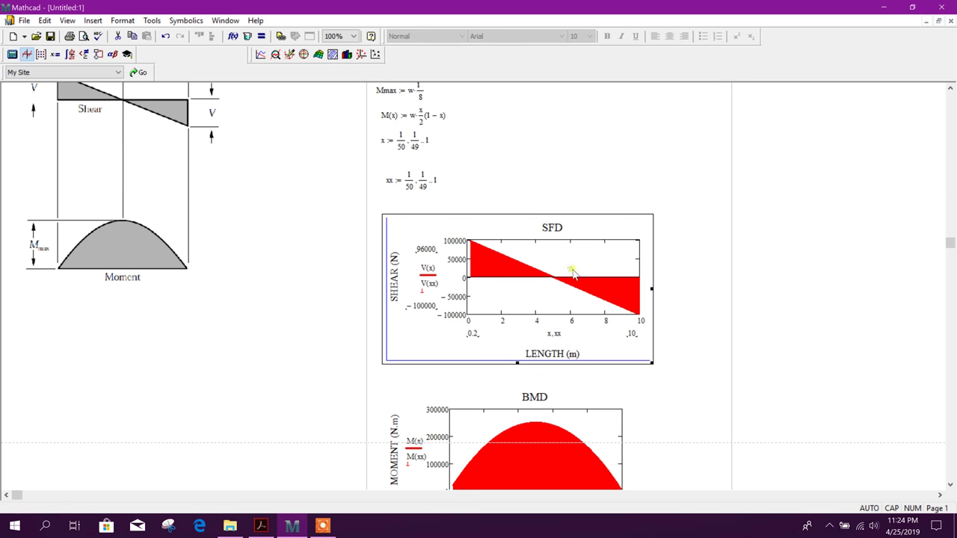
pyautogui.rightClick(588, 285)
pyautogui.doubleClick(530, 310)
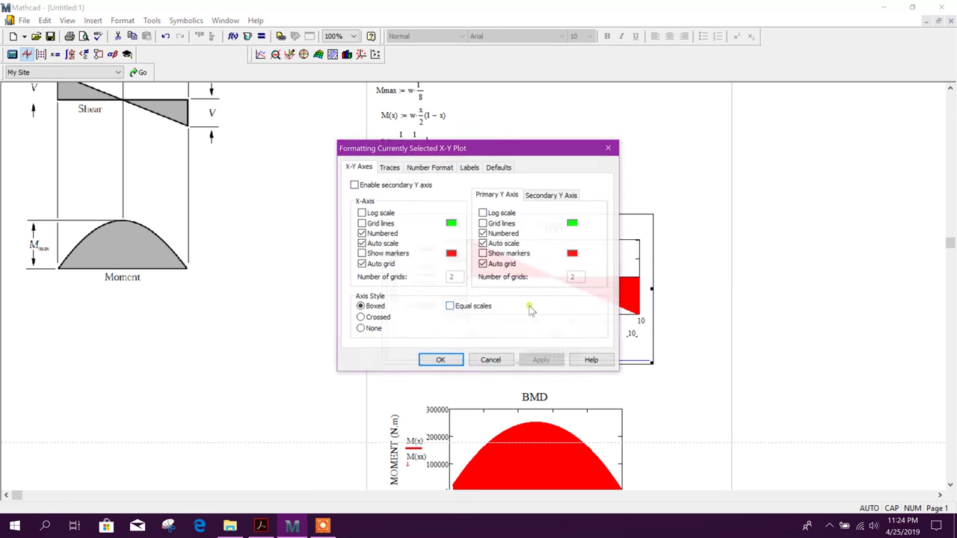
pyautogui.click(469, 168)
pyautogui.click(430, 167)
pyautogui.click(389, 168)
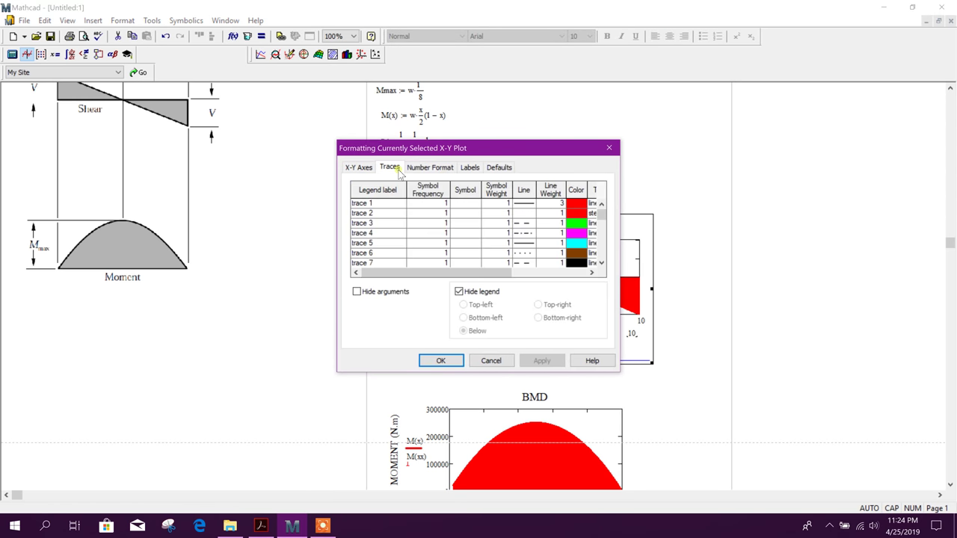
pyautogui.doubleClick(579, 214)
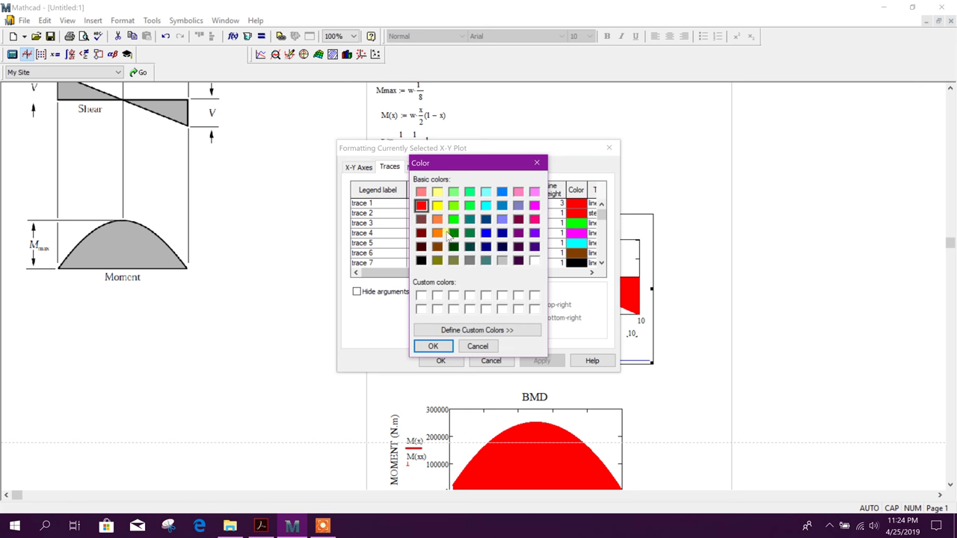
pyautogui.click(486, 233)
pyautogui.click(433, 346)
pyautogui.click(440, 361)
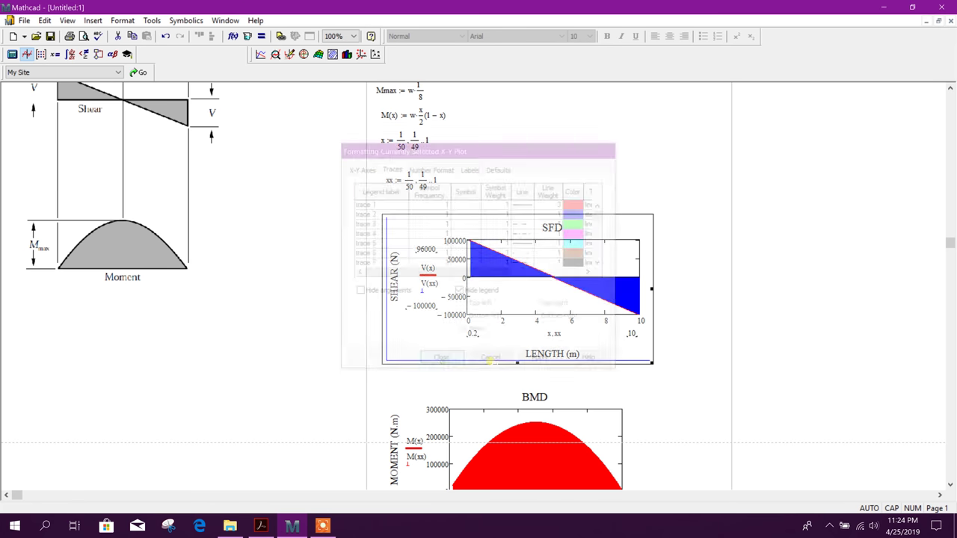
pyautogui.scroll(-2, 557, 329)
# - Scroll up to the formulas and place the cursor beside R := w·l/2
pyautogui.click(582, 428)
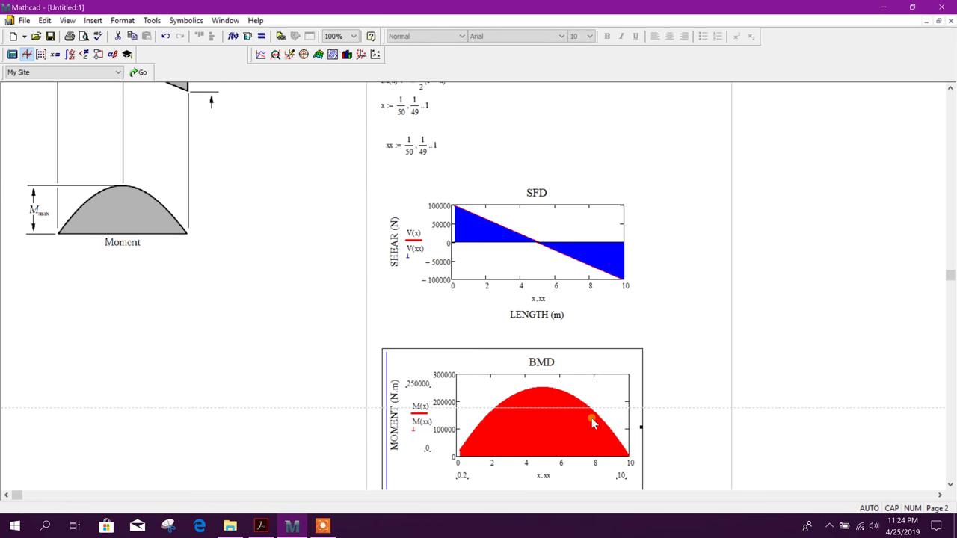
pyautogui.scroll(-1, 582, 429)
pyautogui.scroll(2, 587, 434)
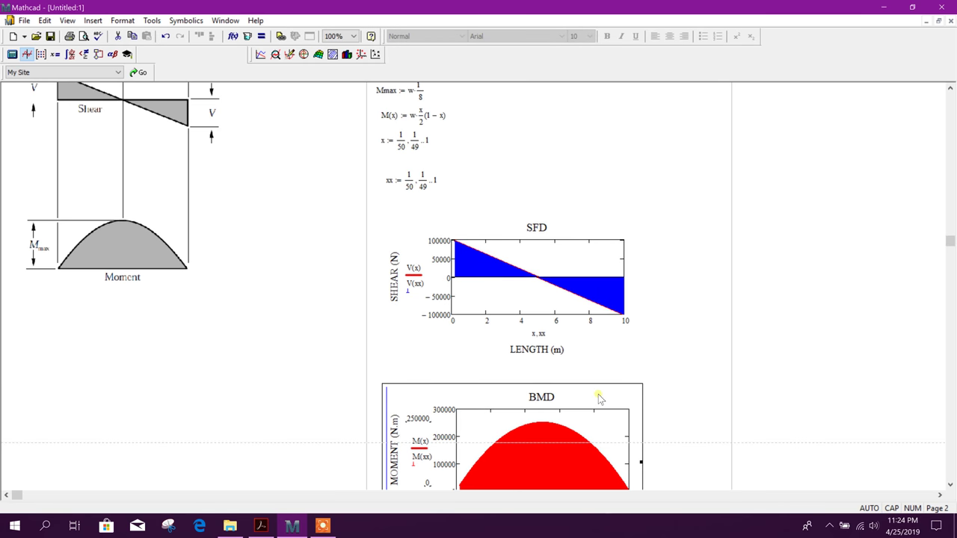
pyautogui.scroll(-1, 600, 335)
pyautogui.scroll(8, 603, 378)
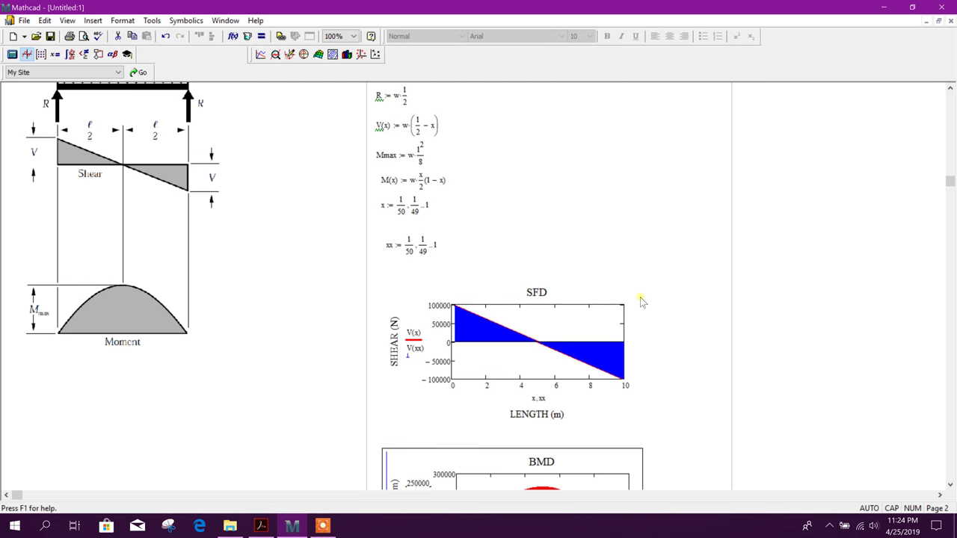
pyautogui.scroll(1, 636, 295)
pyautogui.click(484, 162)
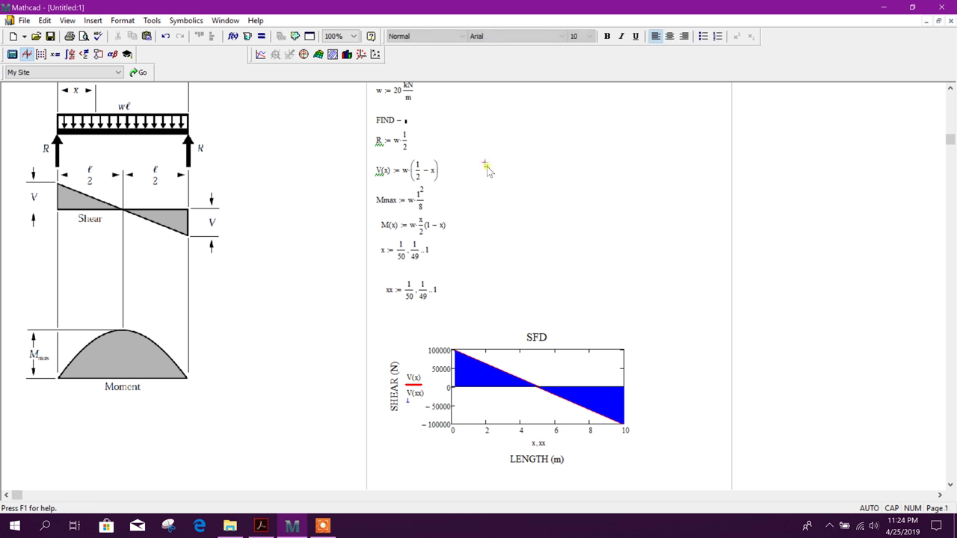
pyautogui.click(464, 172)
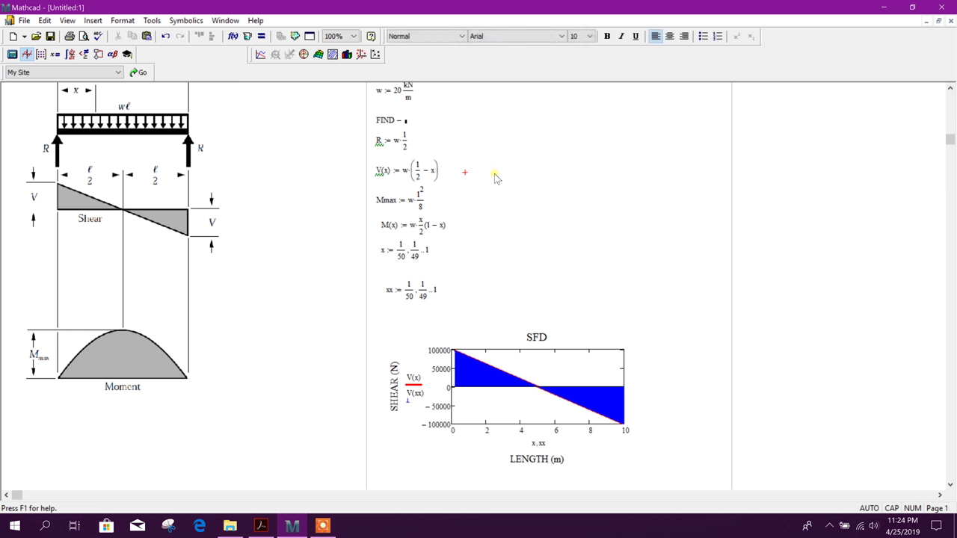
pyautogui.click(495, 144)
pyautogui.click(452, 141)
pyautogui.click(405, 146)
pyautogui.click(428, 148)
# - Evaluate R = beside its definition with kN as the display unit
pyautogui.write('l')
pyautogui.press('BackSpace')
pyautogui.write('R ')
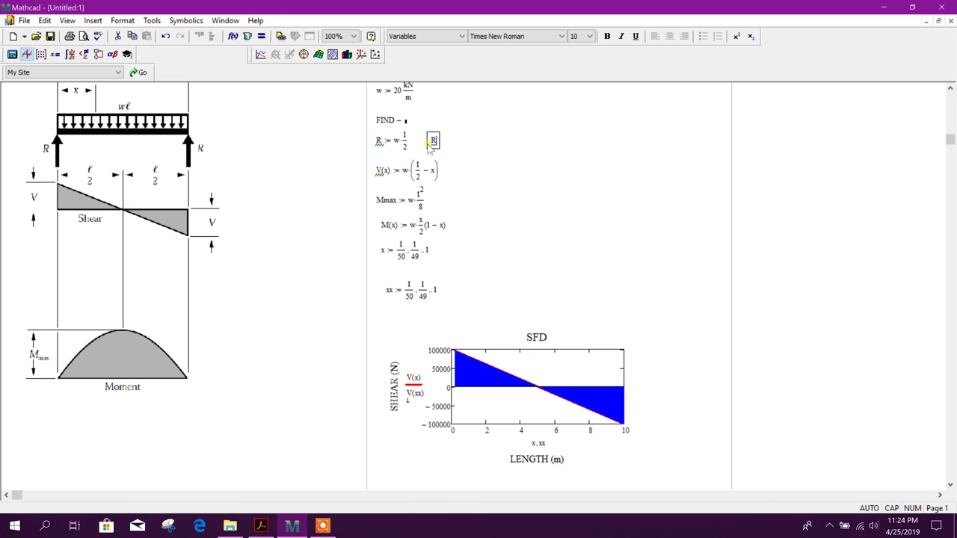
pyautogui.write('= 100000·N')
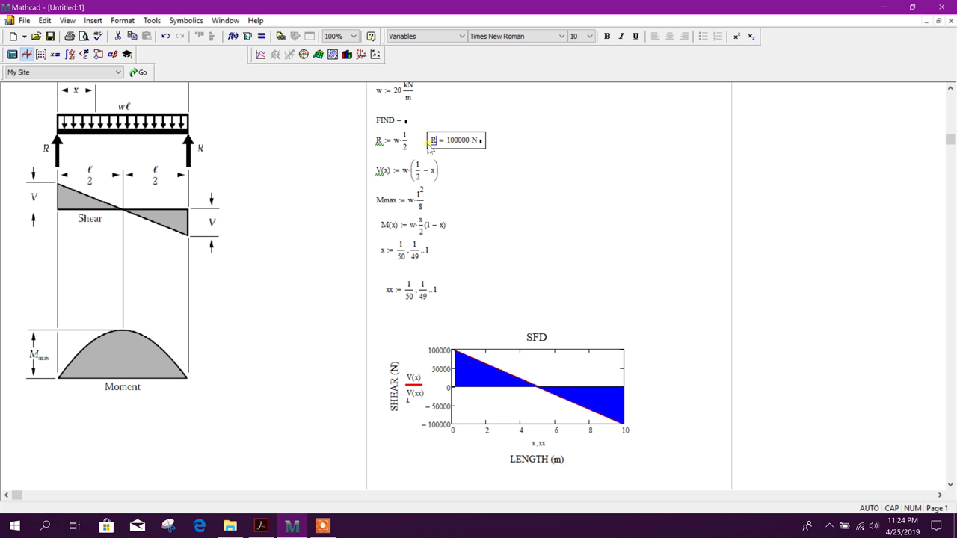
pyautogui.press('Tab')
pyautogui.write('K')
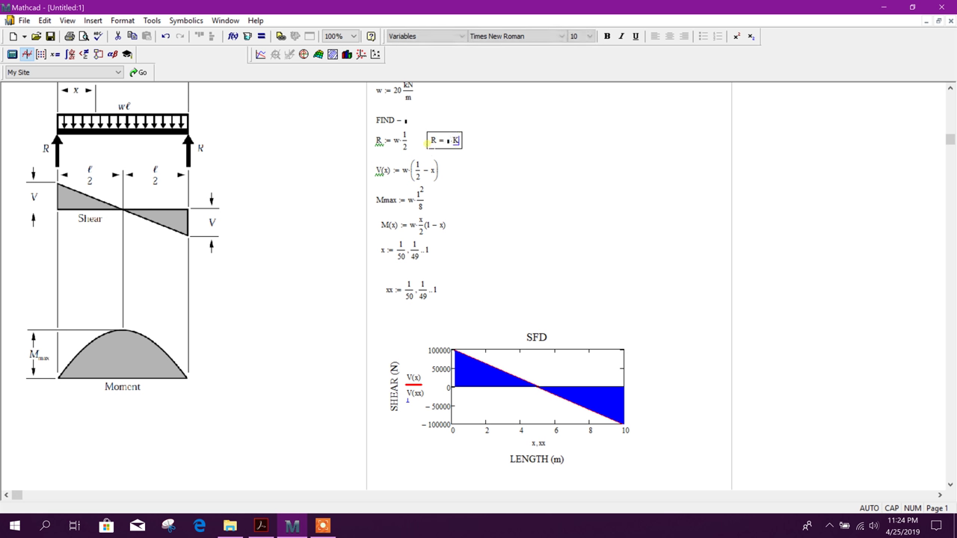
pyautogui.press('BackSpace')
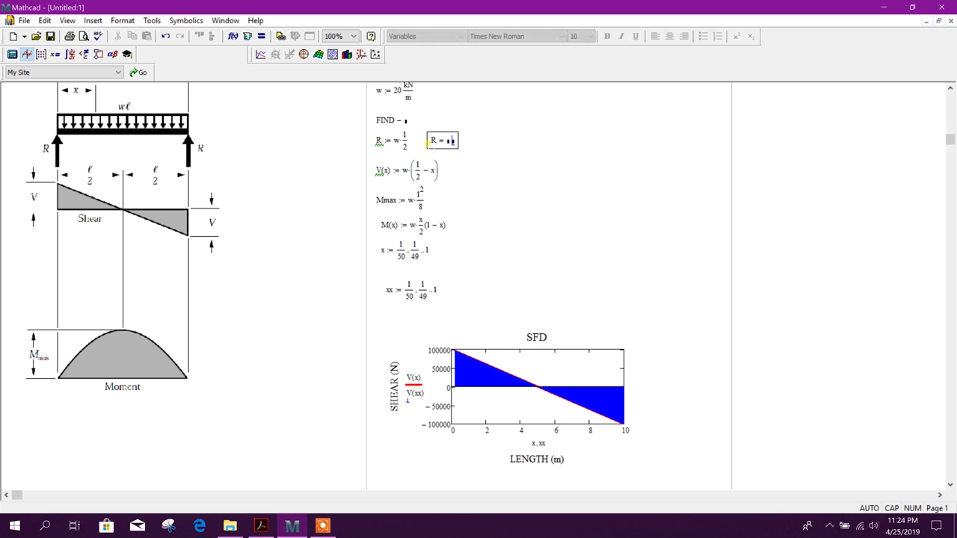
pyautogui.write('n')
pyautogui.press('BackSpace')
pyautogui.write('kN')
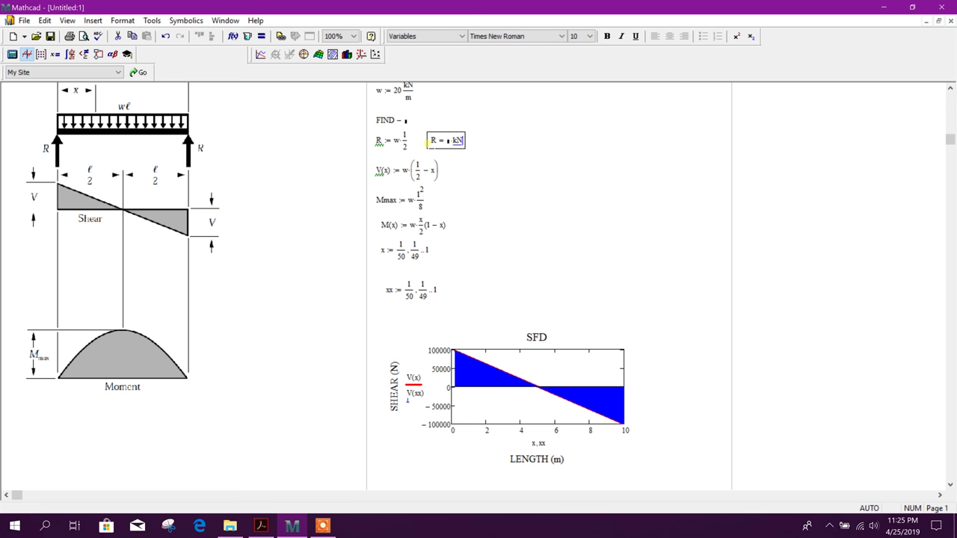
pyautogui.press('Return')
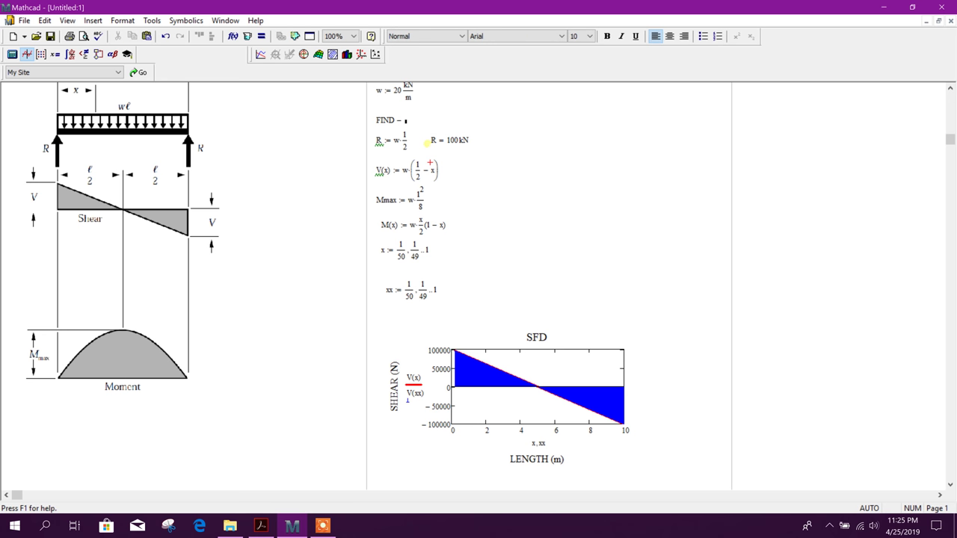
# - Undo the first R evaluation to start it over
pyautogui.click(451, 140)
pyautogui.scroll(2, 471, 142)
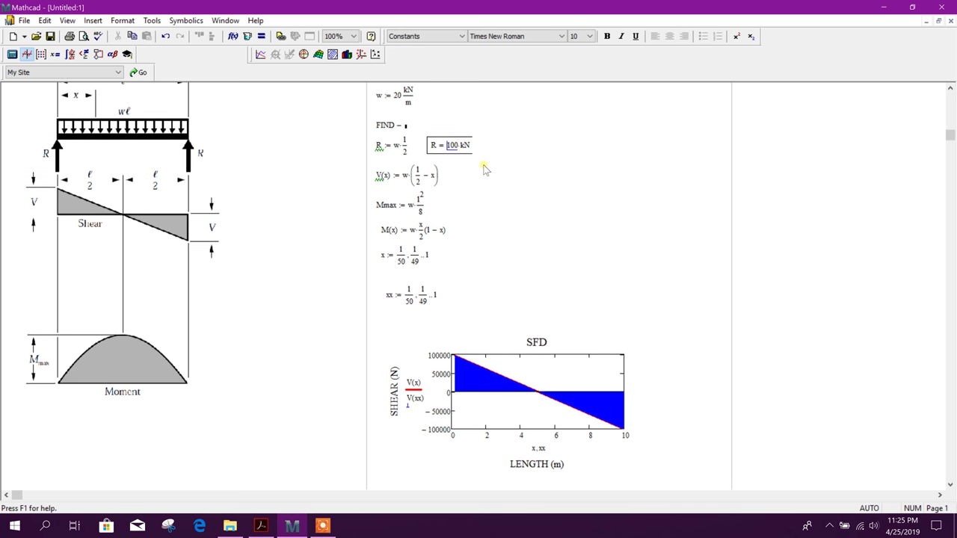
pyautogui.click(472, 166)
pyautogui.click(443, 150)
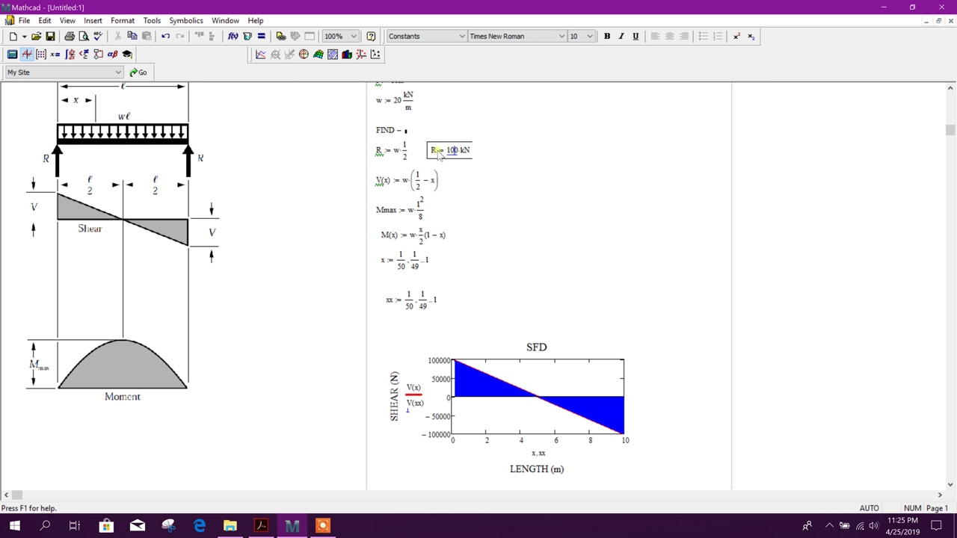
pyautogui.click(166, 37)
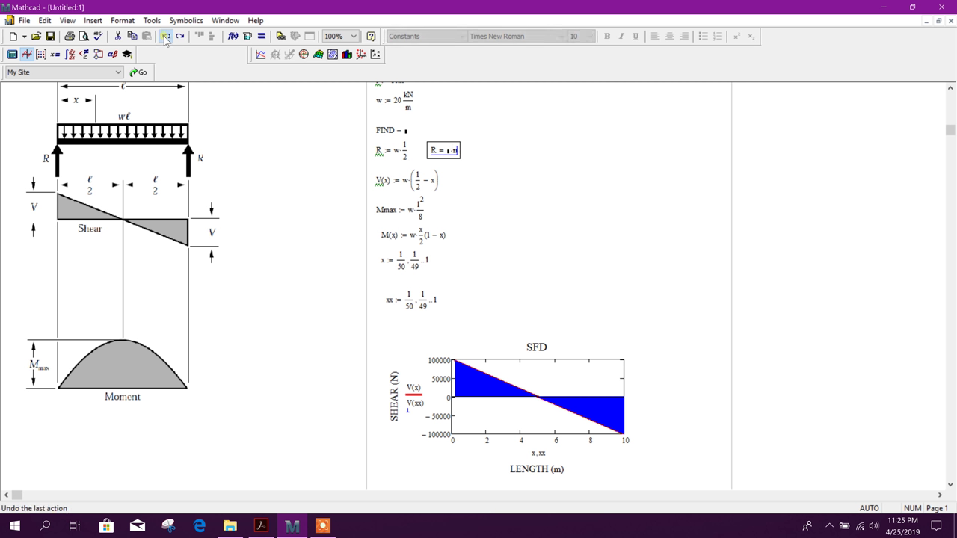
pyautogui.click(447, 153)
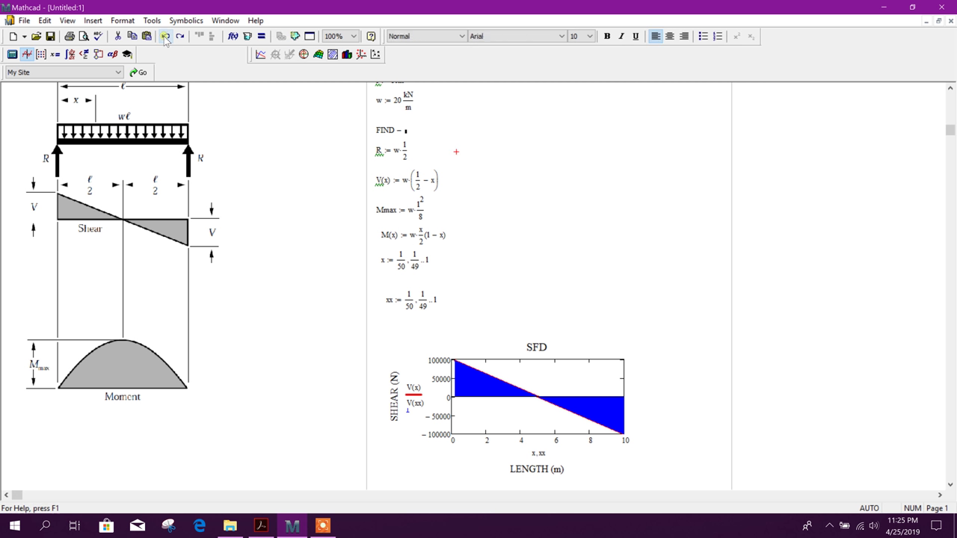
# - Re-enter R = with kN units so the reaction shows 100 kN
pyautogui.click(455, 151)
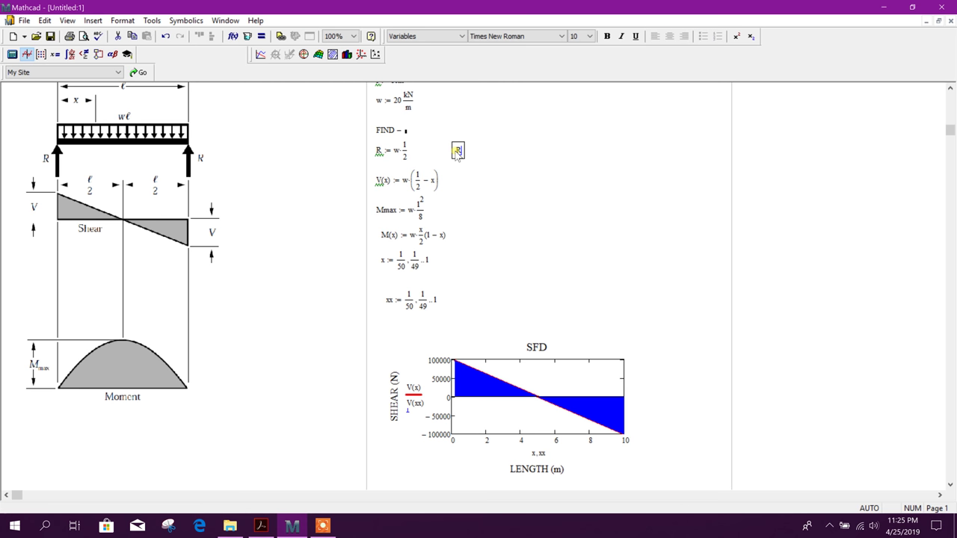
pyautogui.write('R = 100000·N')
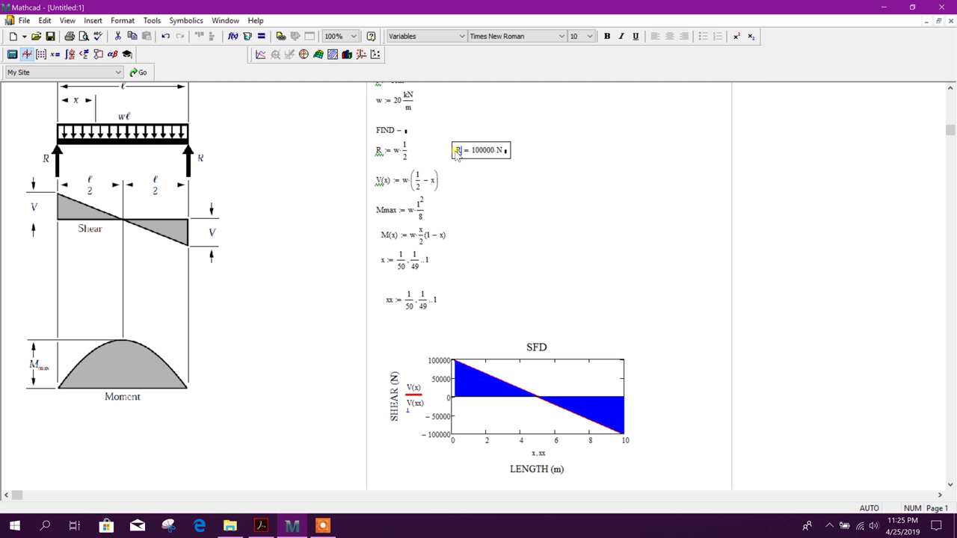
pyautogui.press('Tab')
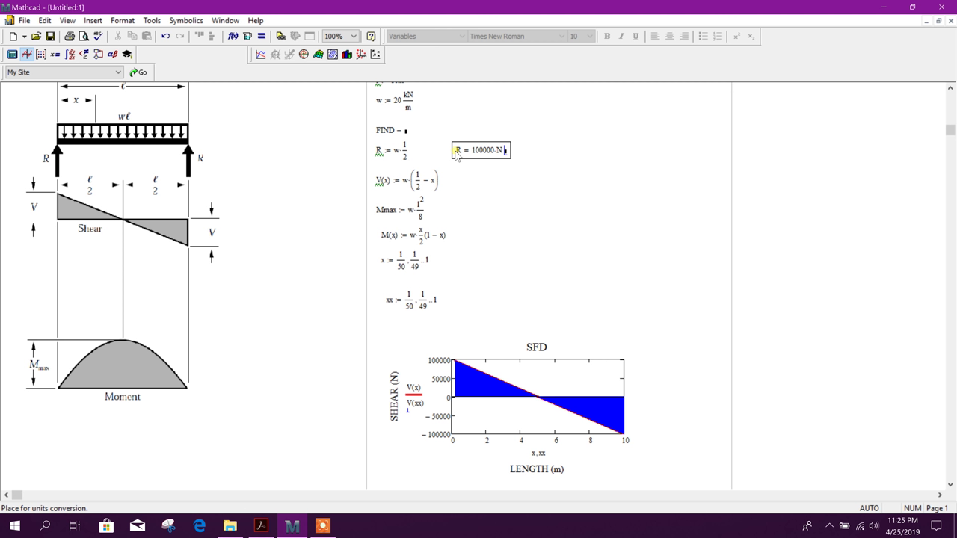
pyautogui.write('k')
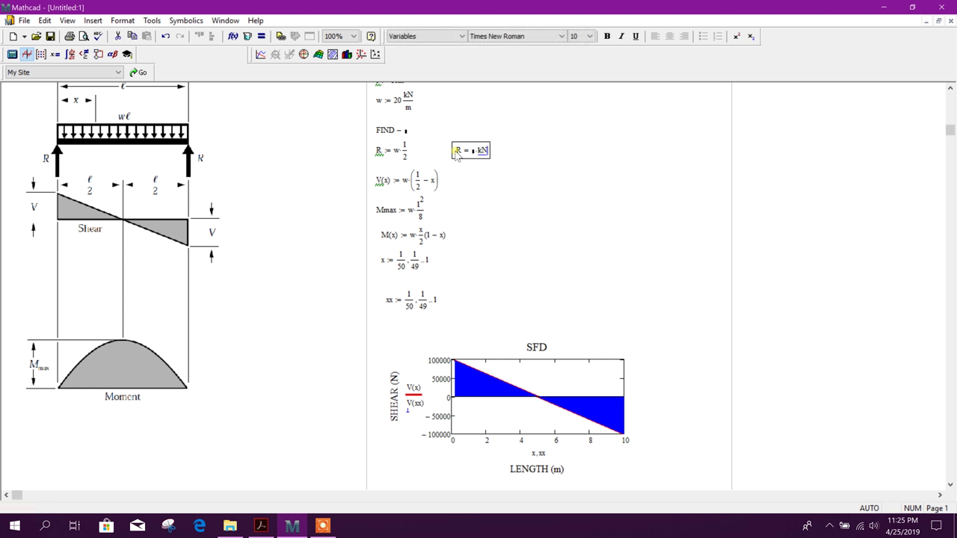
pyautogui.write('N')
pyautogui.press('Return')
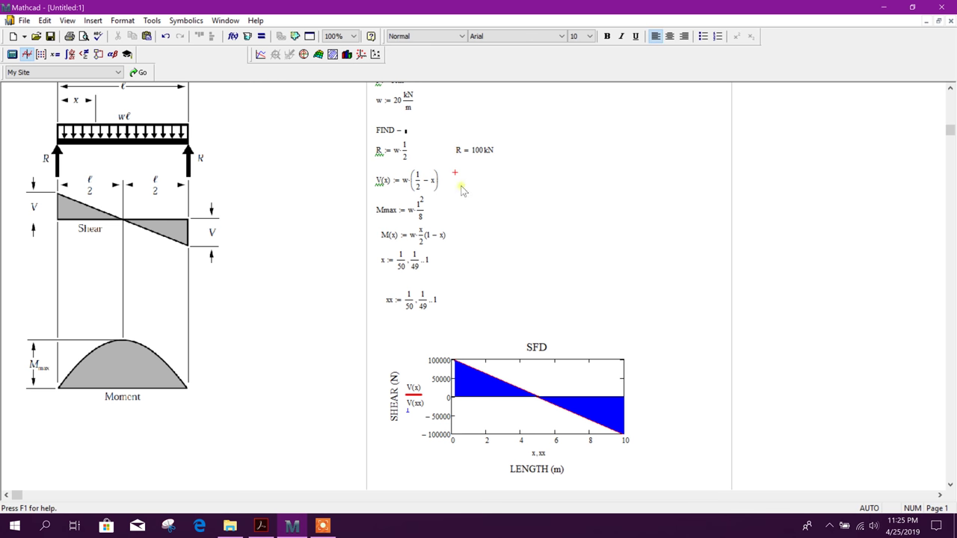
# - Evaluate the shear function at 0 m beside V(x), with the result shown in kN
pyautogui.click(434, 182)
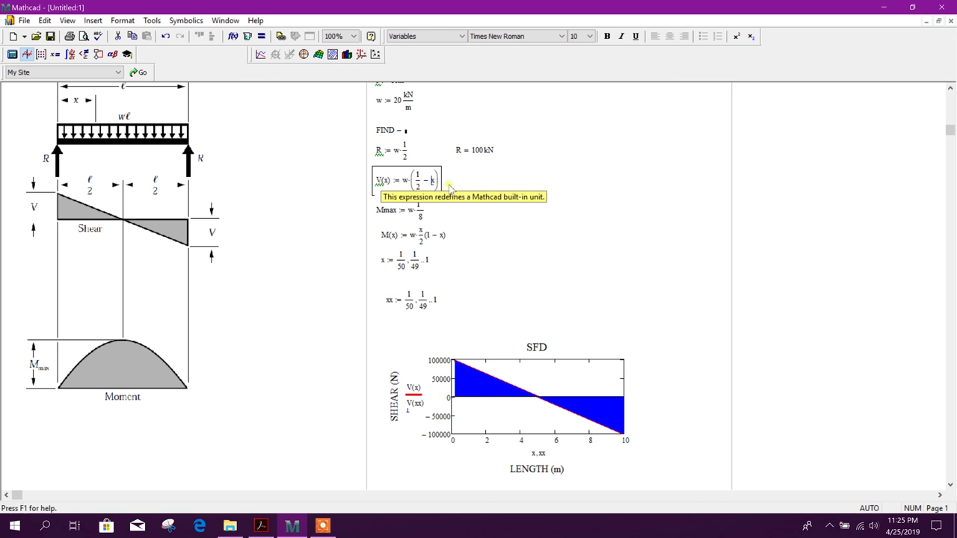
pyautogui.click(450, 188)
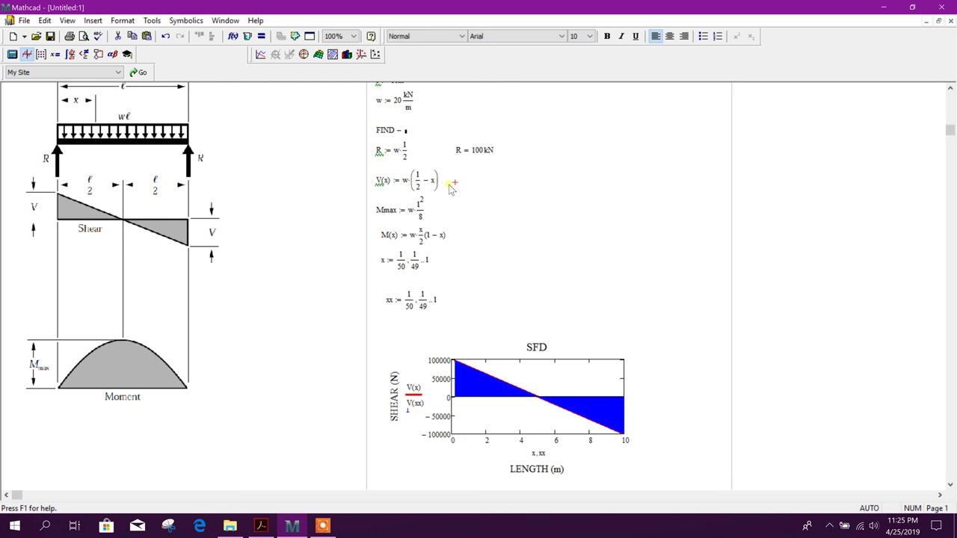
pyautogui.write('V')
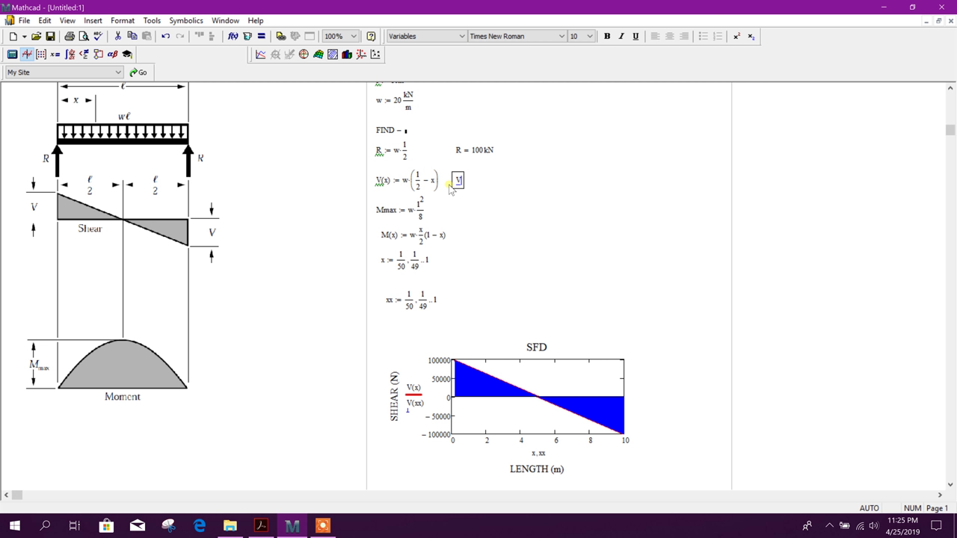
pyautogui.write('(')
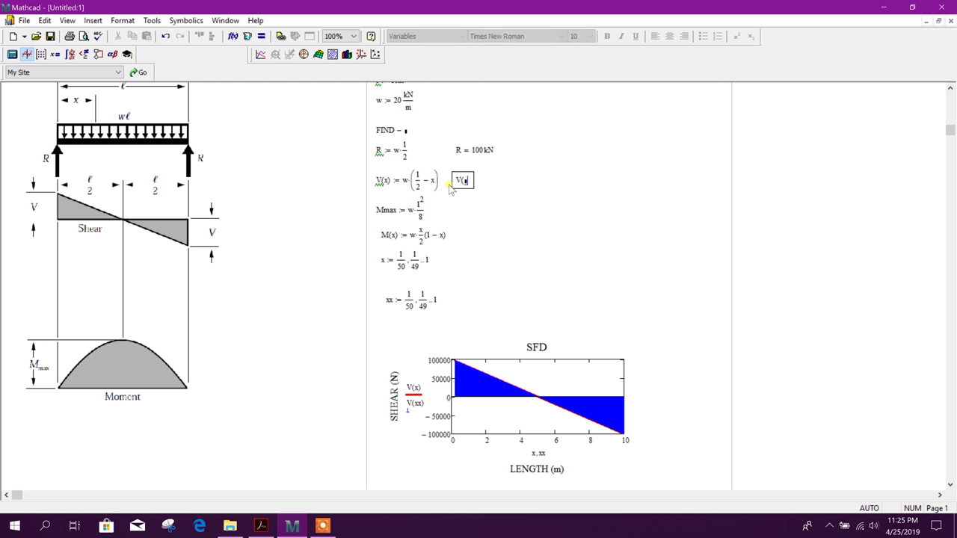
pyautogui.write('2')
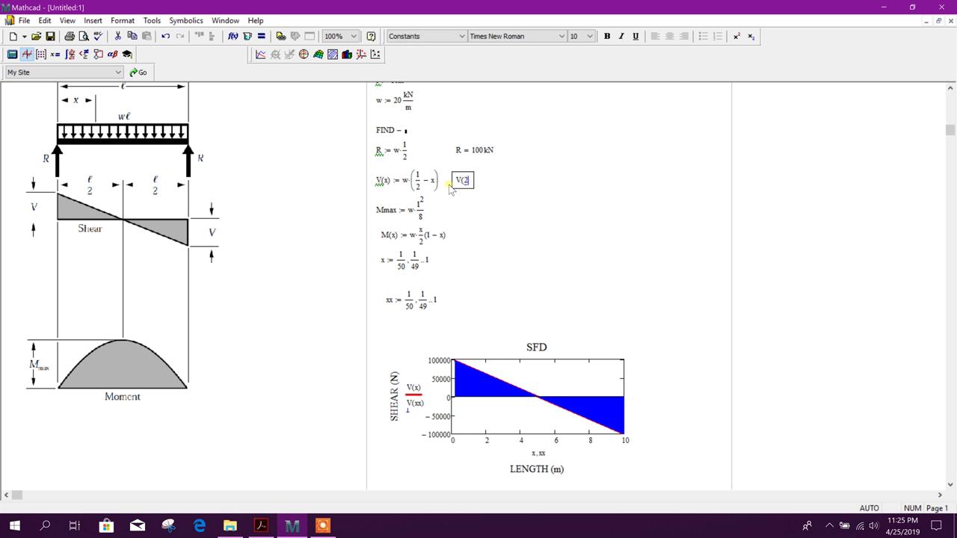
pyautogui.press('BackSpace')
pyautogui.write('0*m')
pyautogui.write(')')
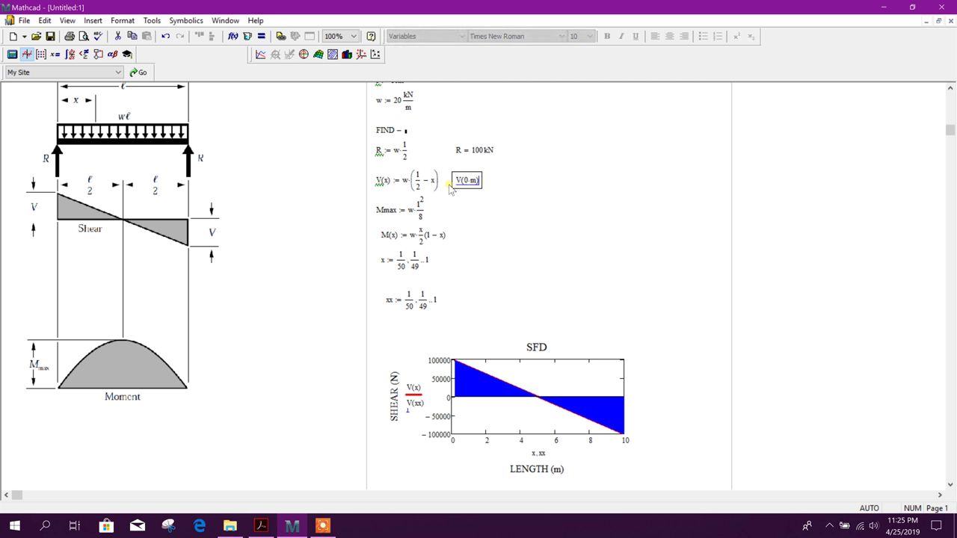
pyautogui.write('= 100000·N')
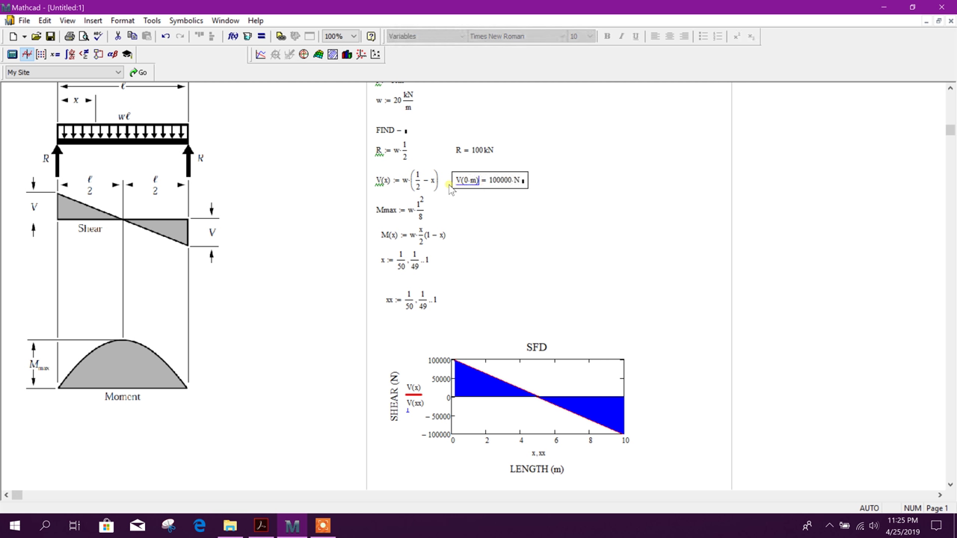
pyautogui.press('Tab')
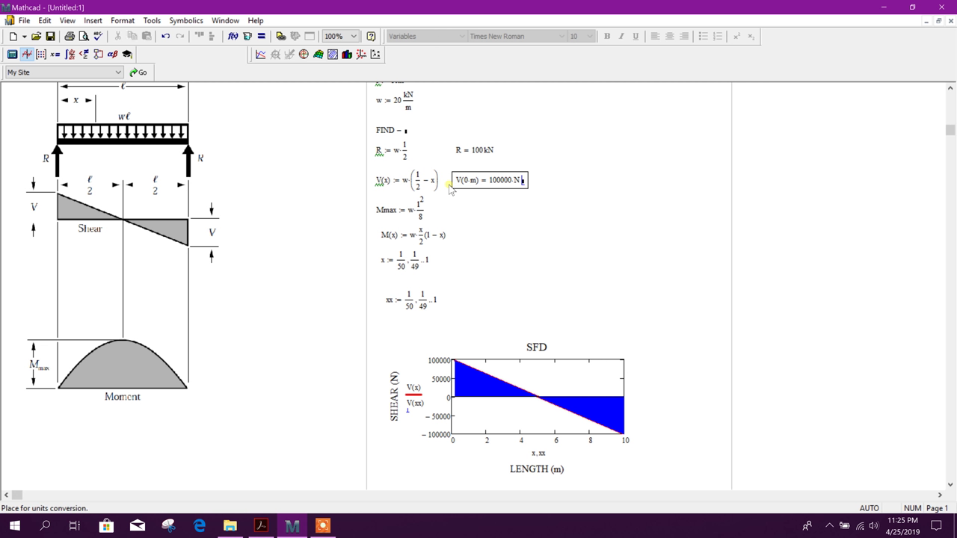
pyautogui.write('kN')
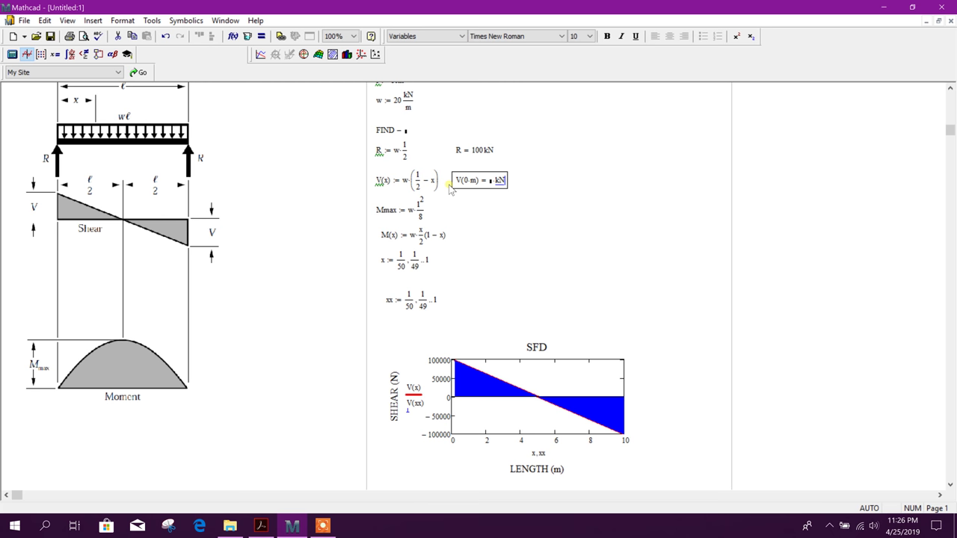
pyautogui.press('Return')
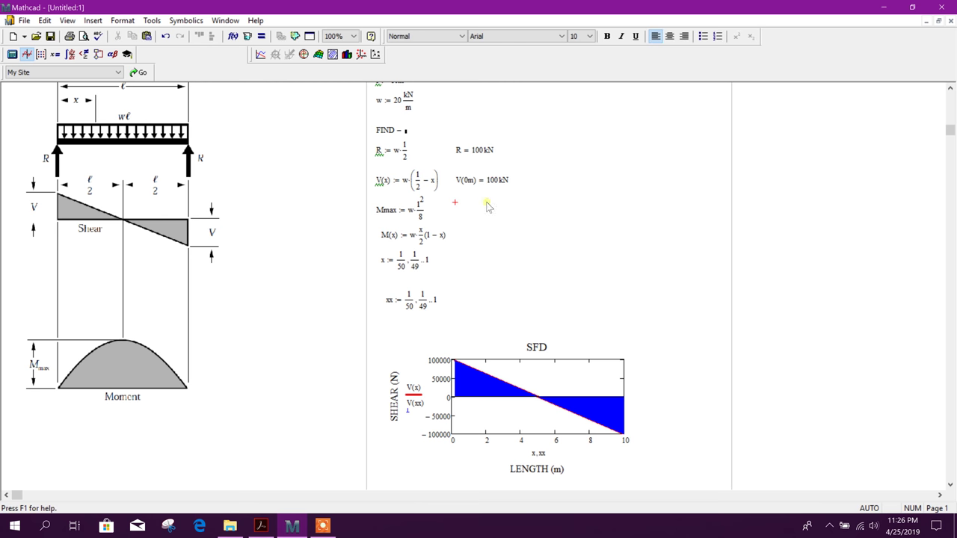
# - Change the shear evaluation point to 2 m, then to 5 m, giving V(5m) = 0 kN
pyautogui.click(468, 181)
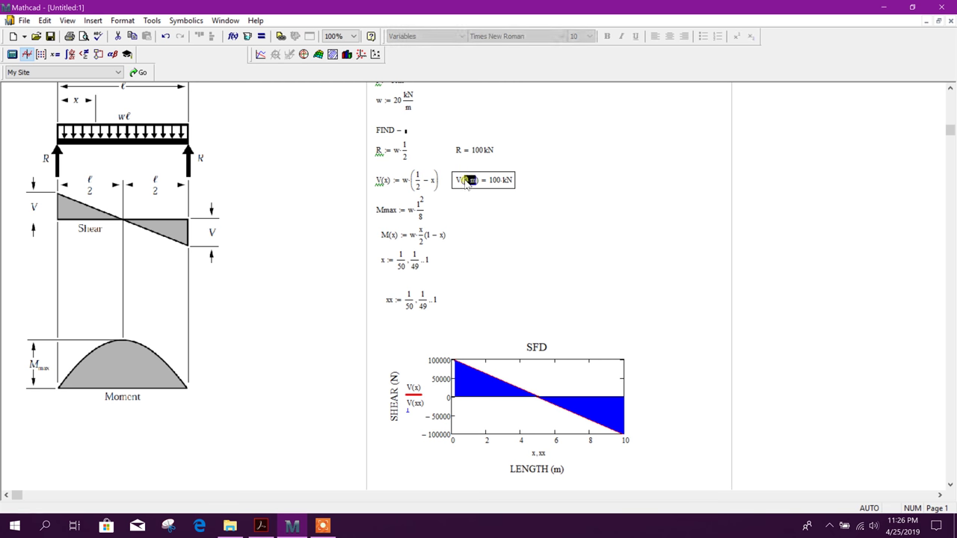
pyautogui.write('2')
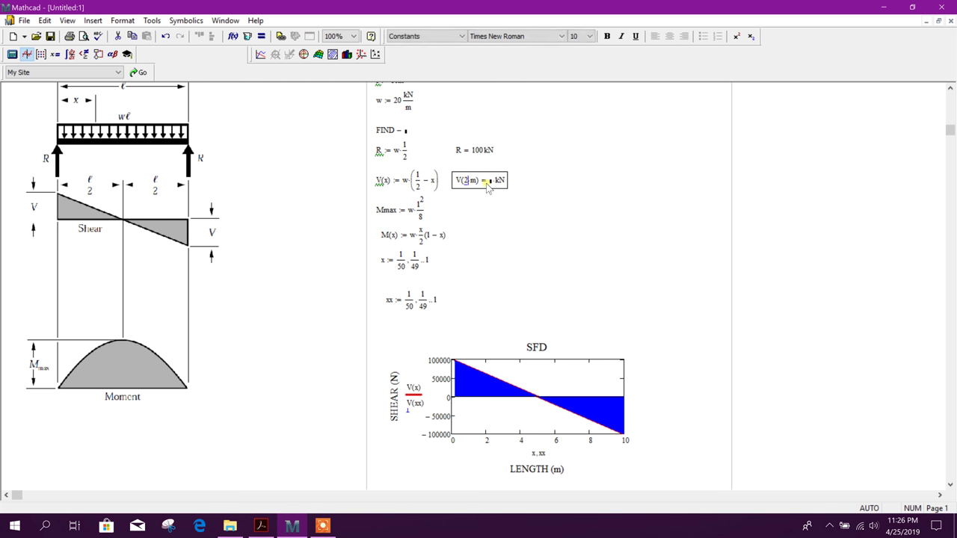
pyautogui.press('Return')
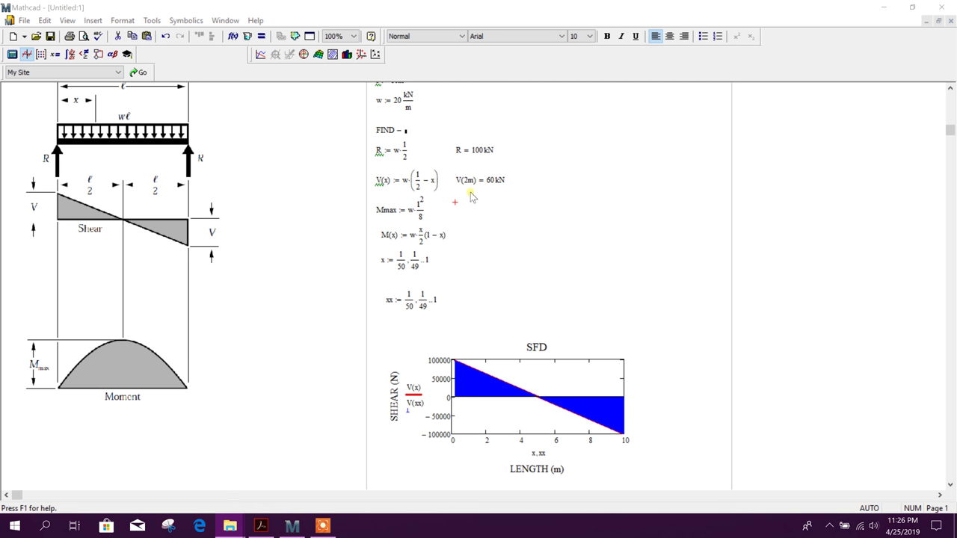
pyautogui.click(464, 181)
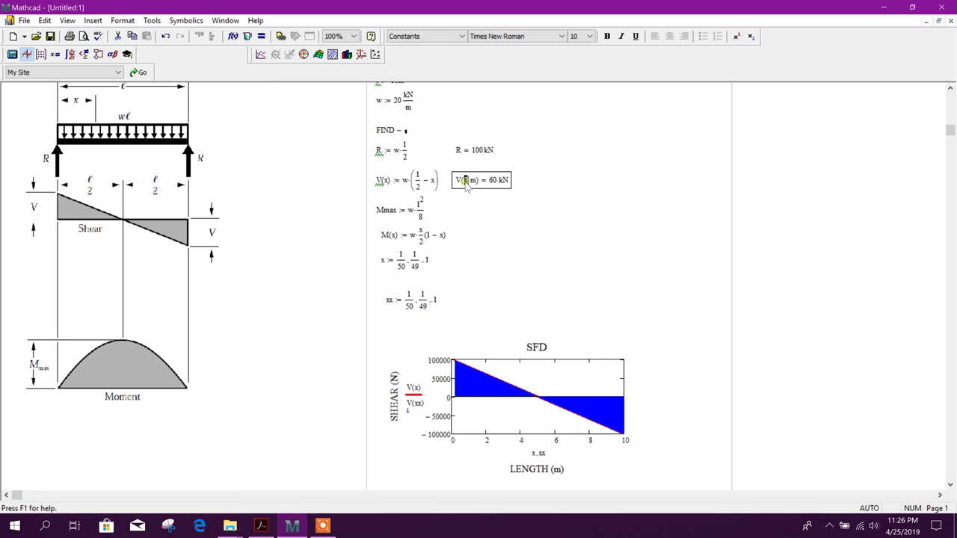
pyautogui.press('BackSpace')
pyautogui.write('5')
pyautogui.press('Return')
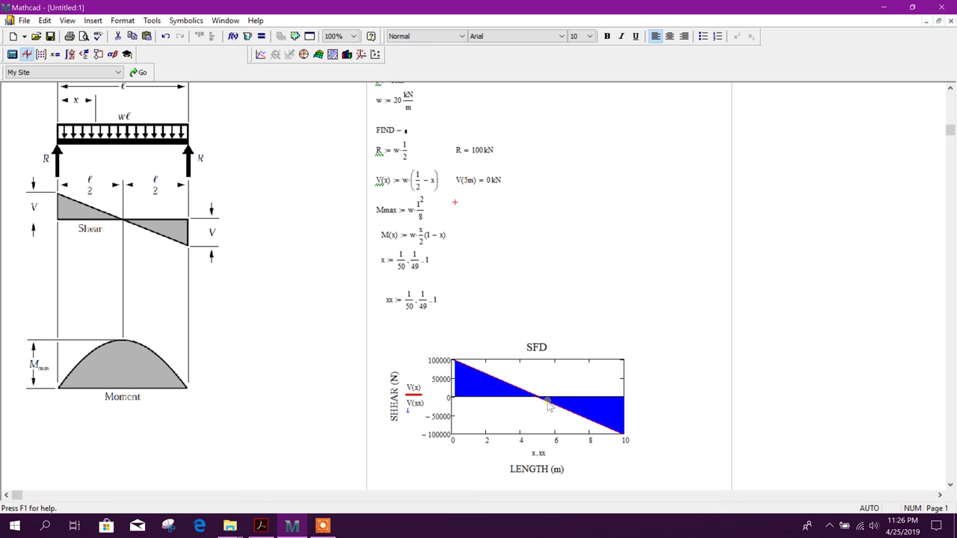
pyautogui.scroll(-3, 525, 374)
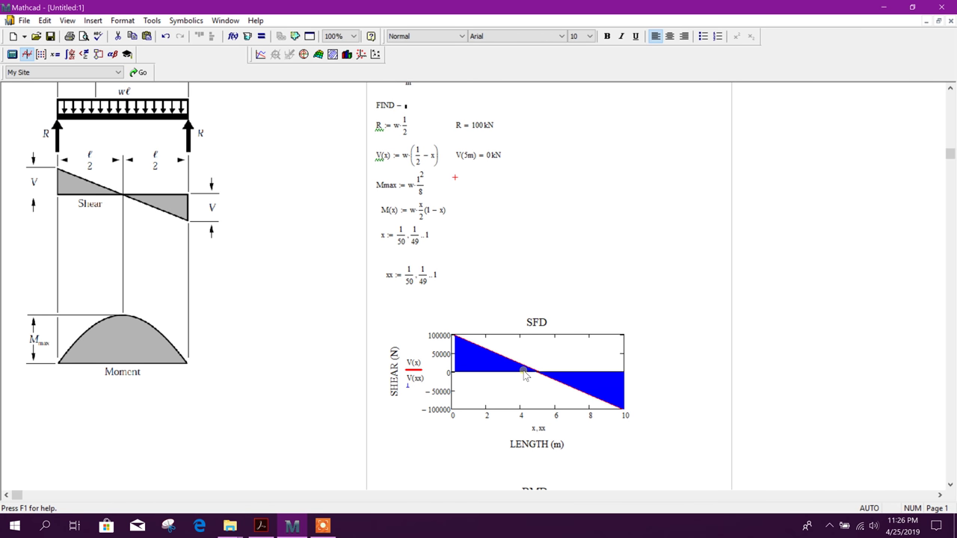
pyautogui.scroll(4, 525, 374)
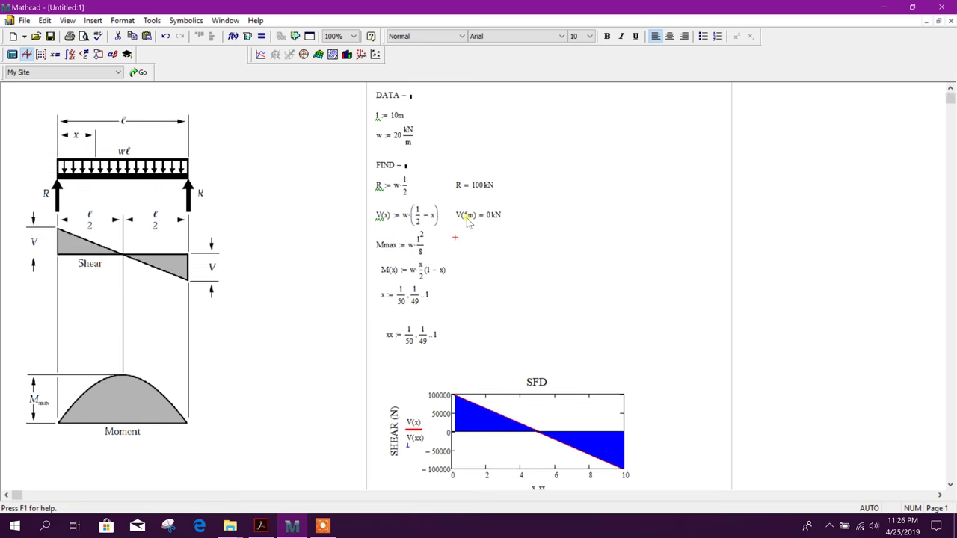
# - Place a new Mmax expression just beside the Mmax definition, clearing the stray characters
pyautogui.click(460, 243)
pyautogui.click(466, 245)
pyautogui.write('M')
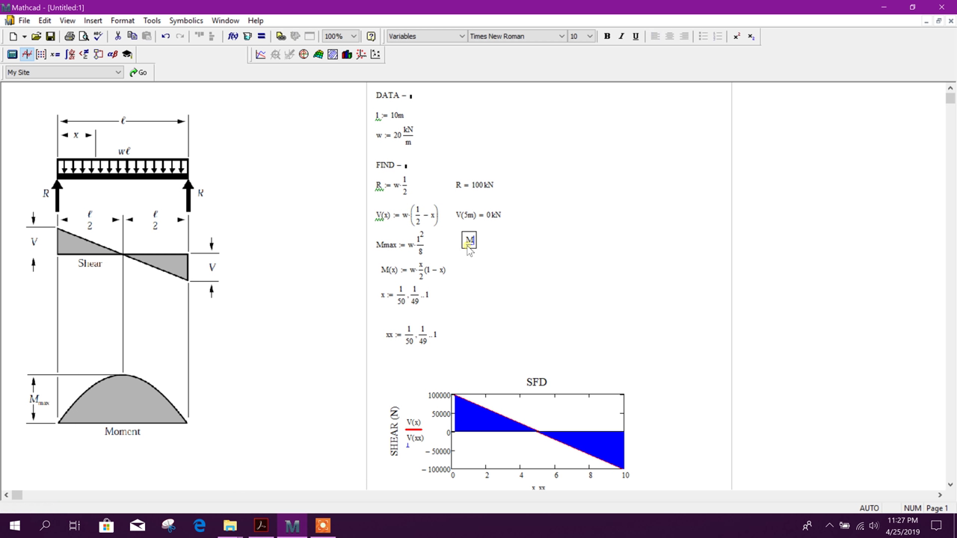
pyautogui.write('max :=')
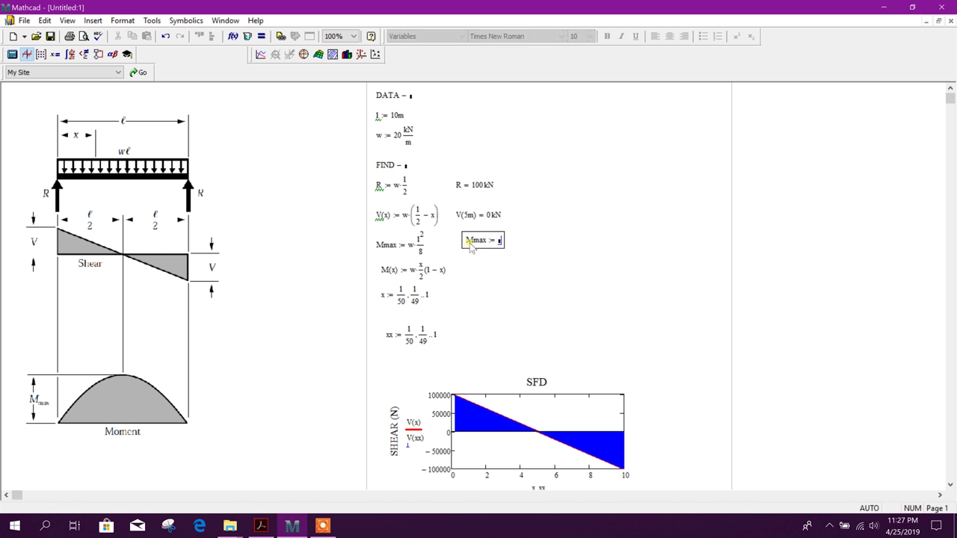
pyautogui.press('BackSpace')
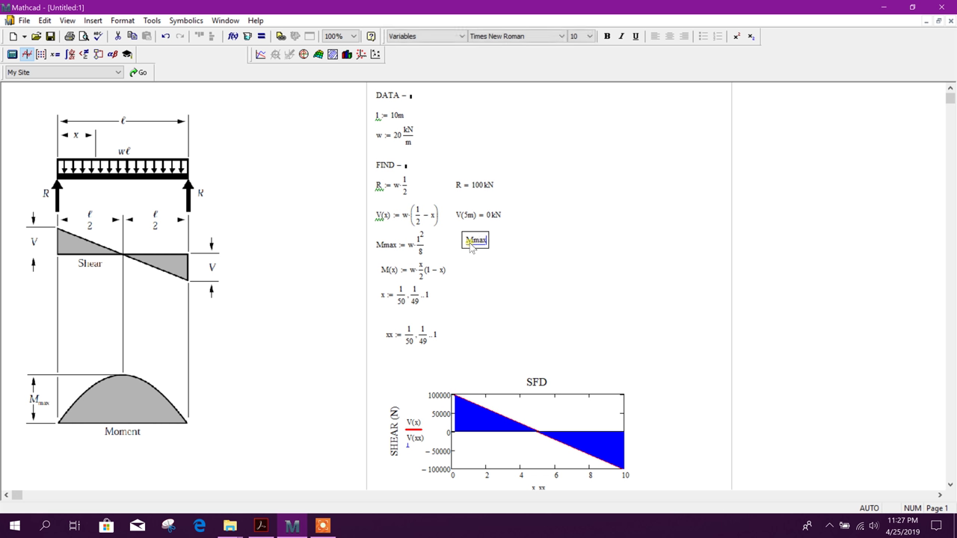
pyautogui.write('+')
pyautogui.press('BackSpace')
pyautogui.moveTo(476, 234); pyautogui.dragTo(476, 239)
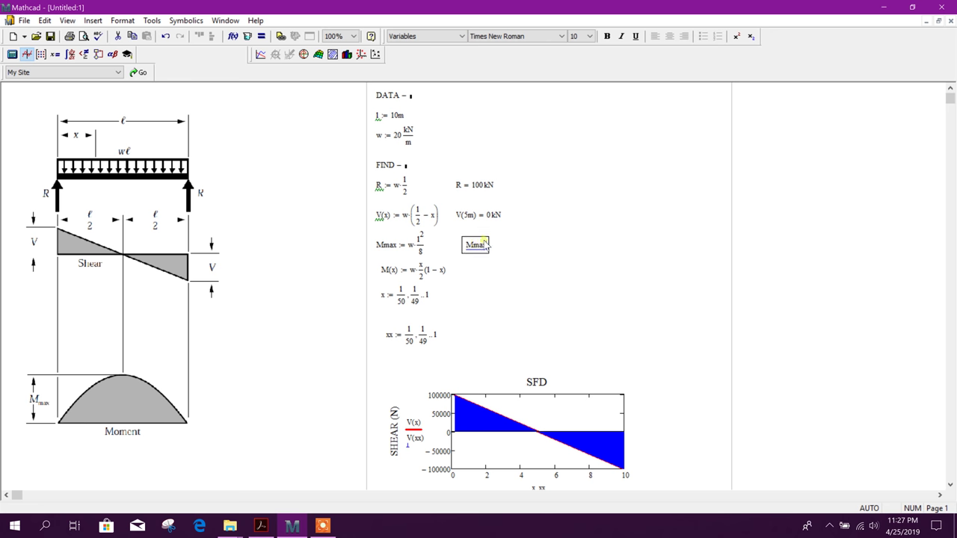
pyautogui.click(509, 248)
pyautogui.click(487, 252)
# - Evaluate Mmax with kN*m as the result unit, showing 250 kN·m
pyautogui.write('= 250000 J')
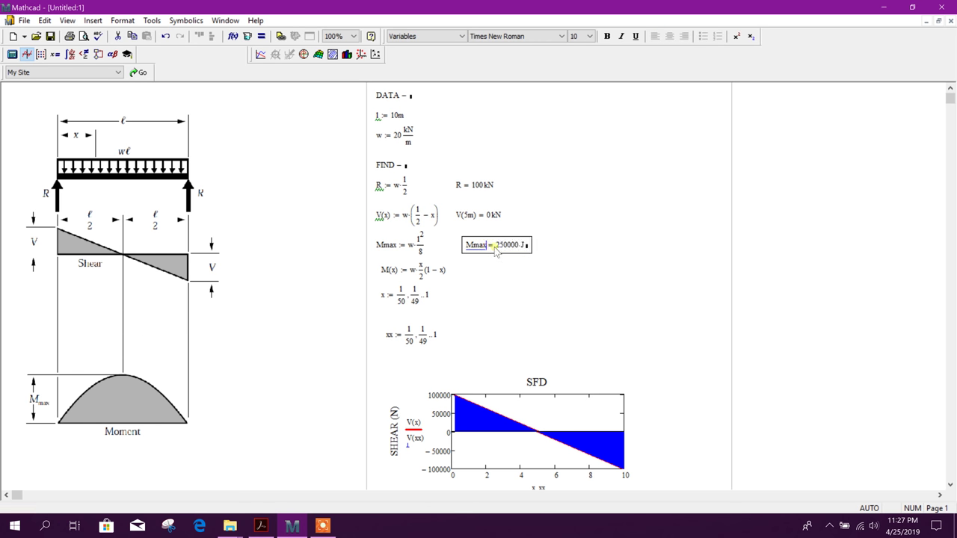
pyautogui.press('Tab')
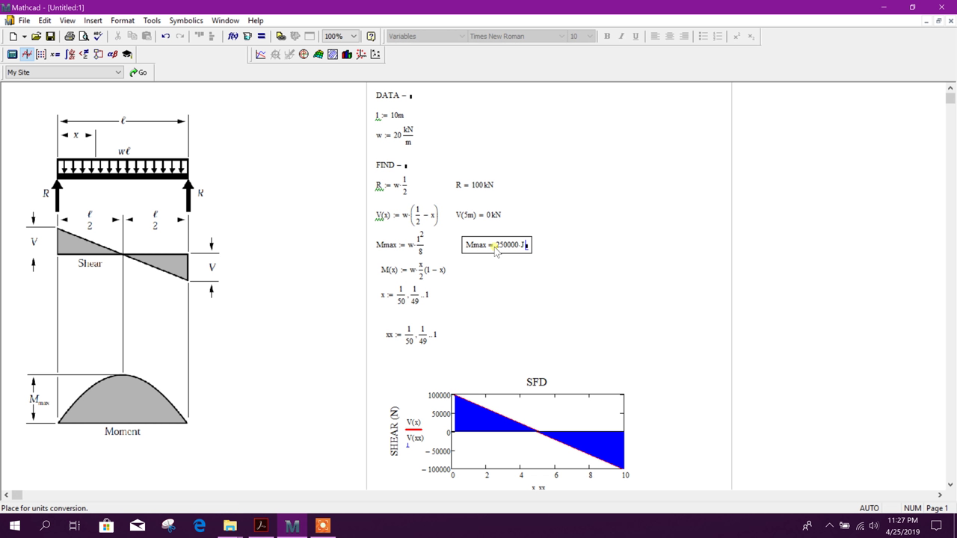
pyautogui.write('kN')
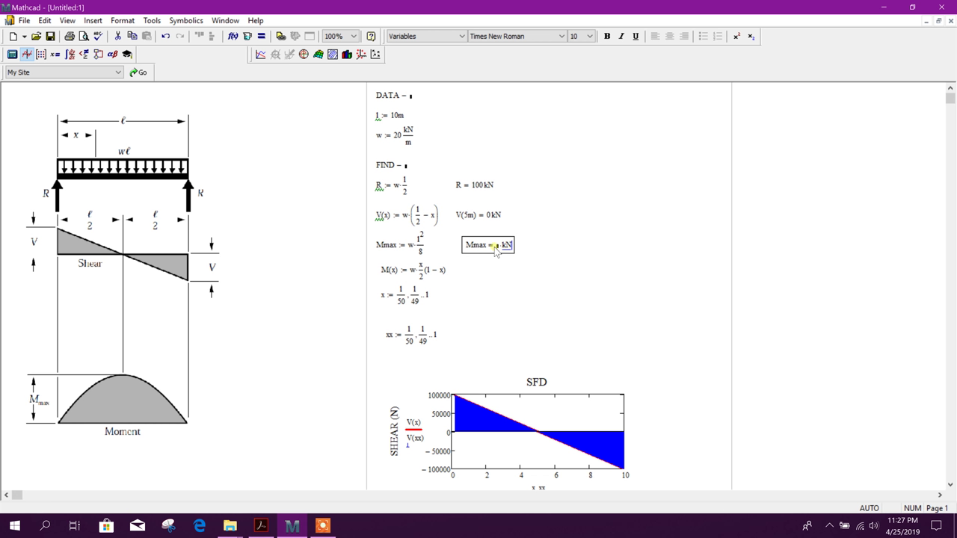
pyautogui.write('*')
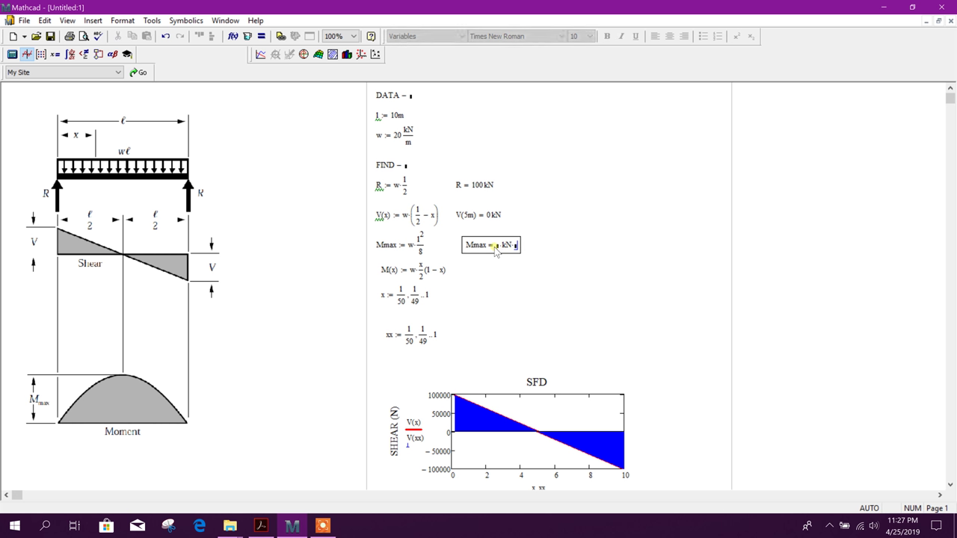
pyautogui.write('m')
pyautogui.press('Return')
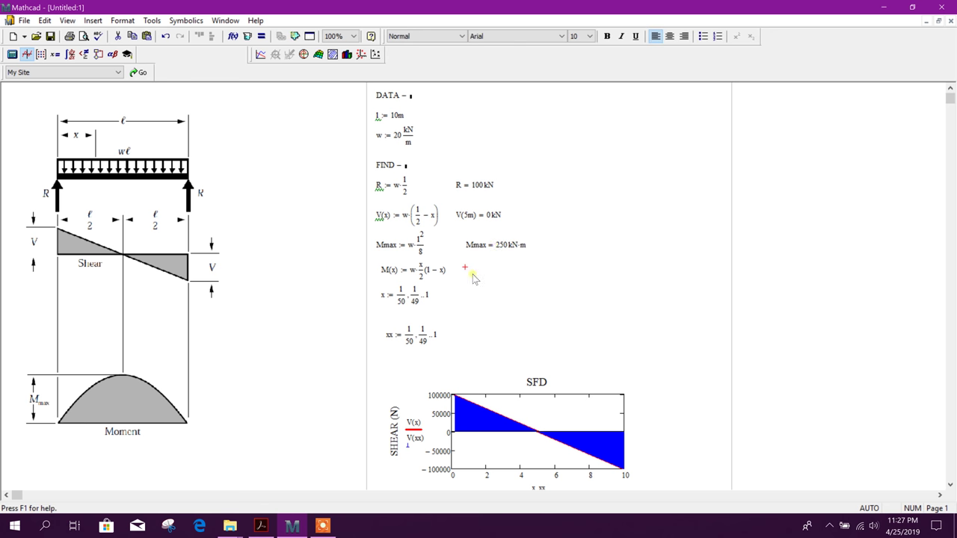
# - Evaluate the moment function at 0 m beside M(x), with the result in kN*m
pyautogui.click(461, 272)
pyautogui.click(459, 273)
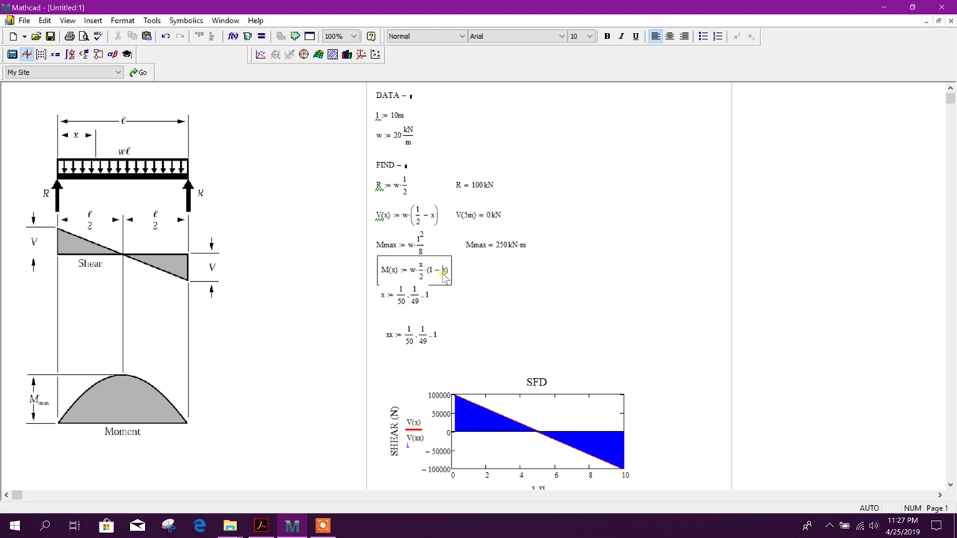
pyautogui.press('Right')
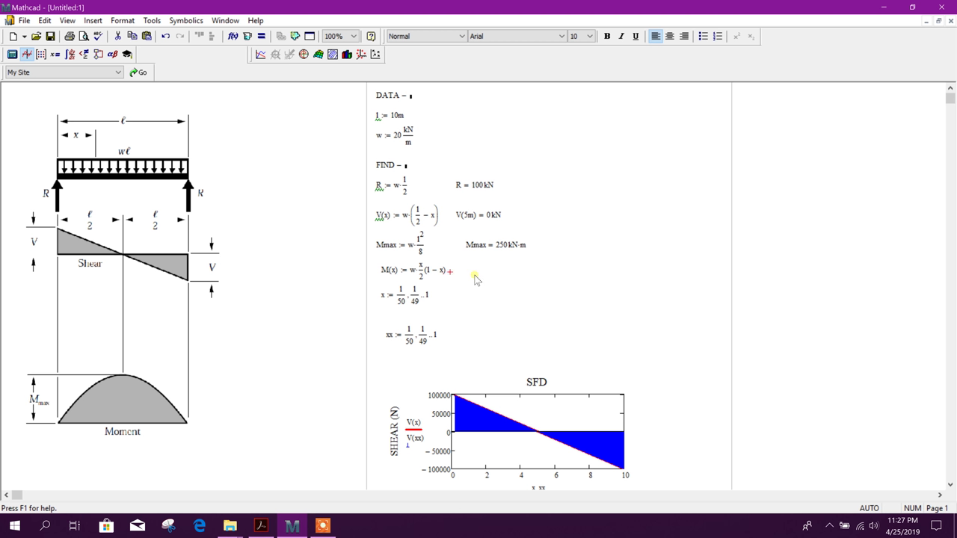
pyautogui.write('M')
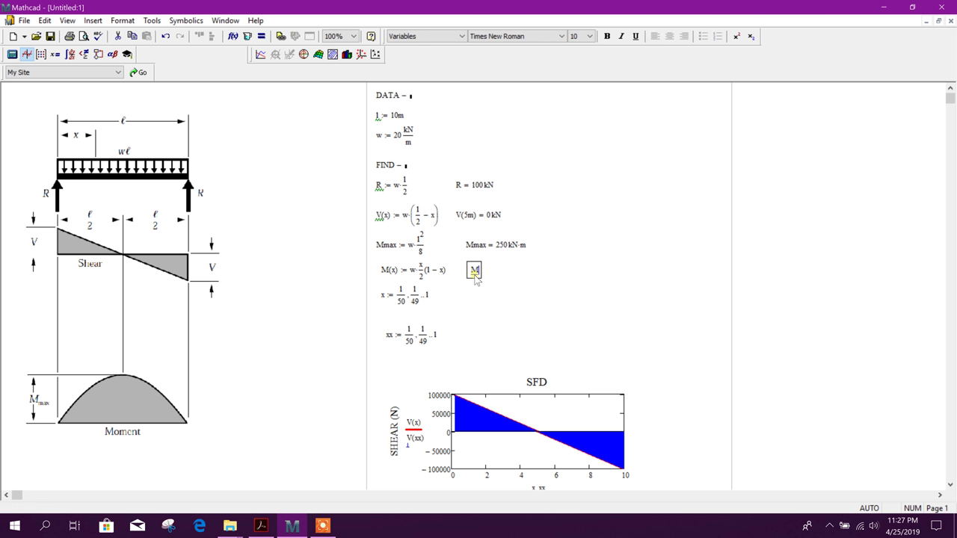
pyautogui.write('(')
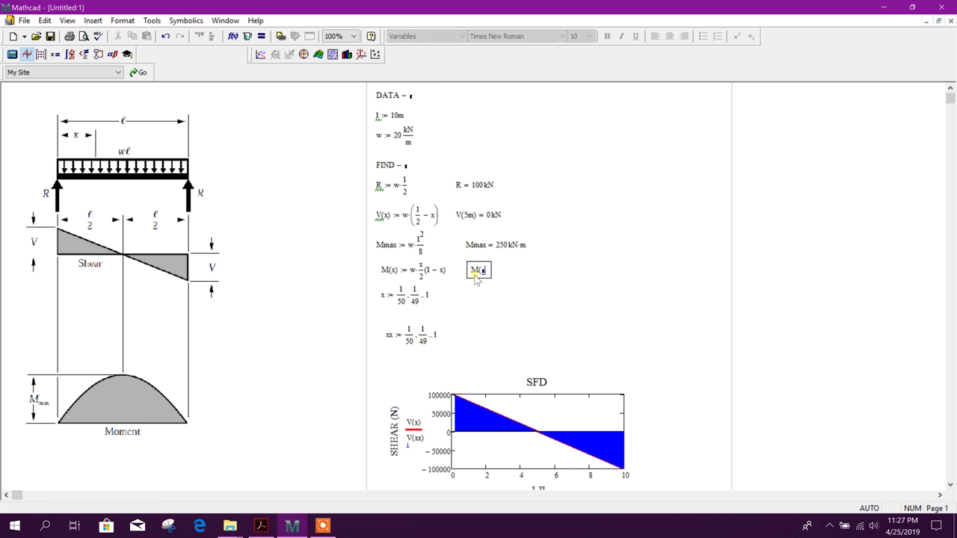
pyautogui.write('0*m)')
pyautogui.write('= 0 J')
pyautogui.press('Tab')
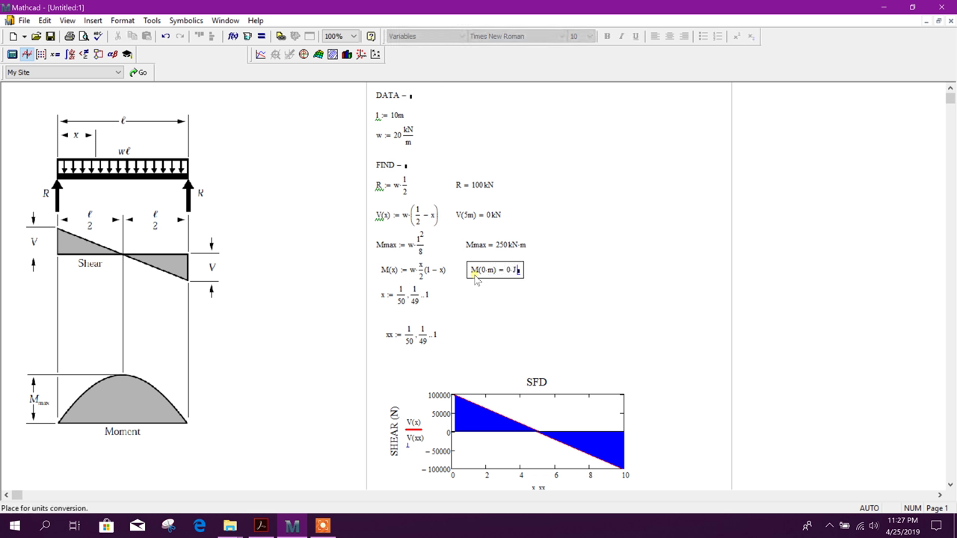
pyautogui.write('kN')
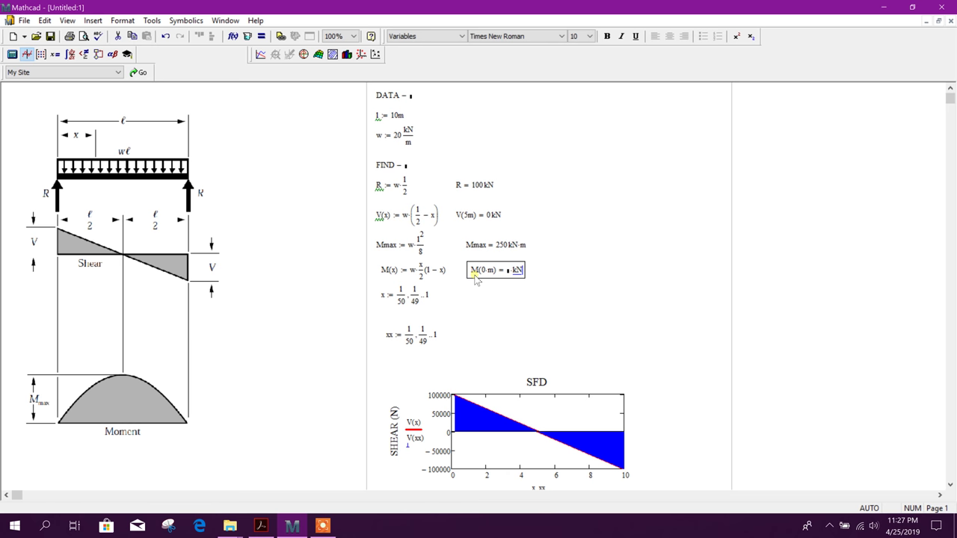
pyautogui.write('*m')
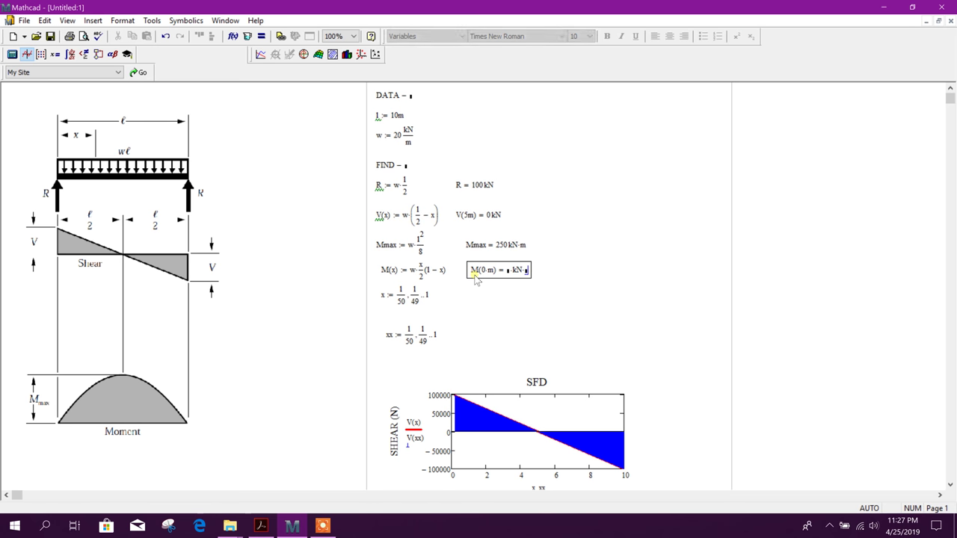
pyautogui.press('Return')
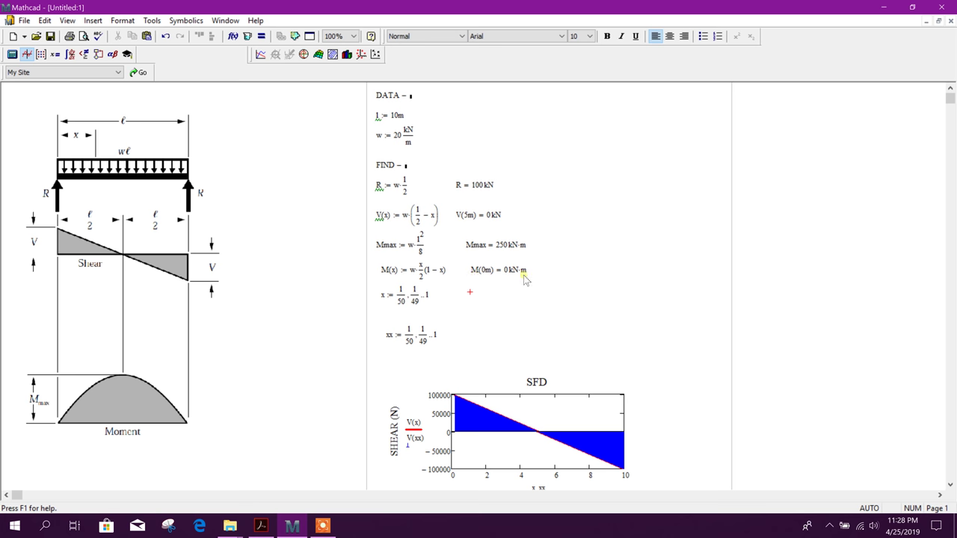
# - Change the moment evaluation point from 0 to 5 m, giving M(5m) = 250 kN·m
pyautogui.scroll(-1, 522, 321)
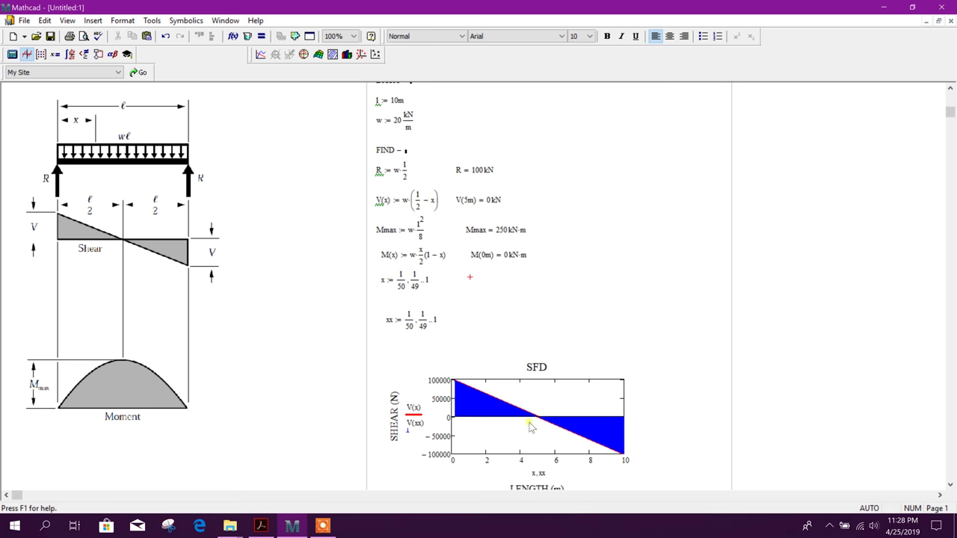
pyautogui.scroll(-1, 544, 428)
pyautogui.scroll(-6, 545, 429)
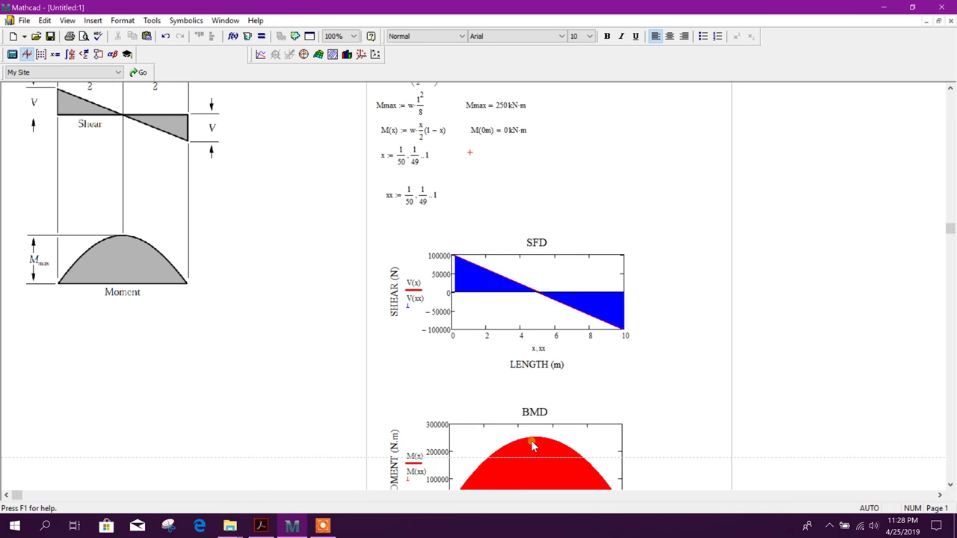
pyautogui.scroll(2, 537, 437)
pyautogui.scroll(-5, 579, 404)
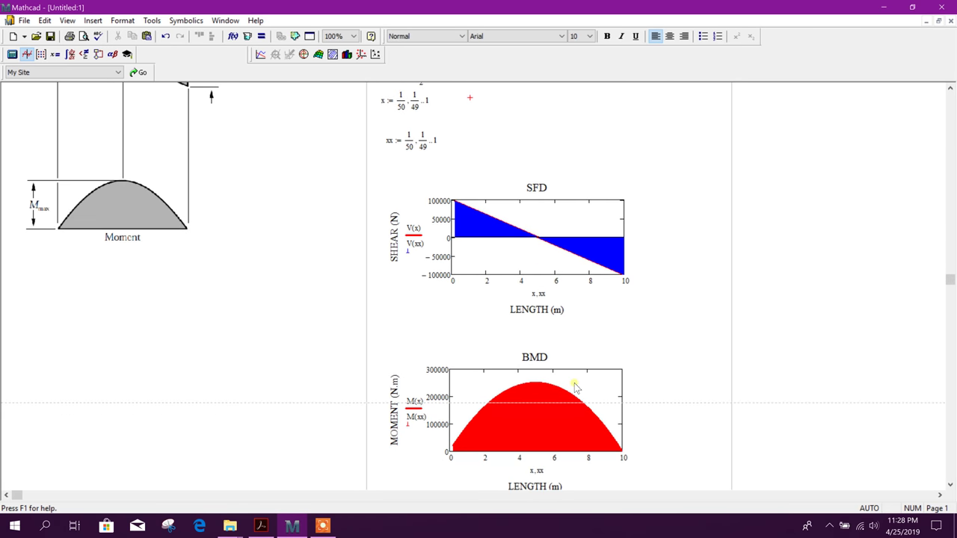
pyautogui.scroll(3, 572, 380)
pyautogui.scroll(6, 523, 314)
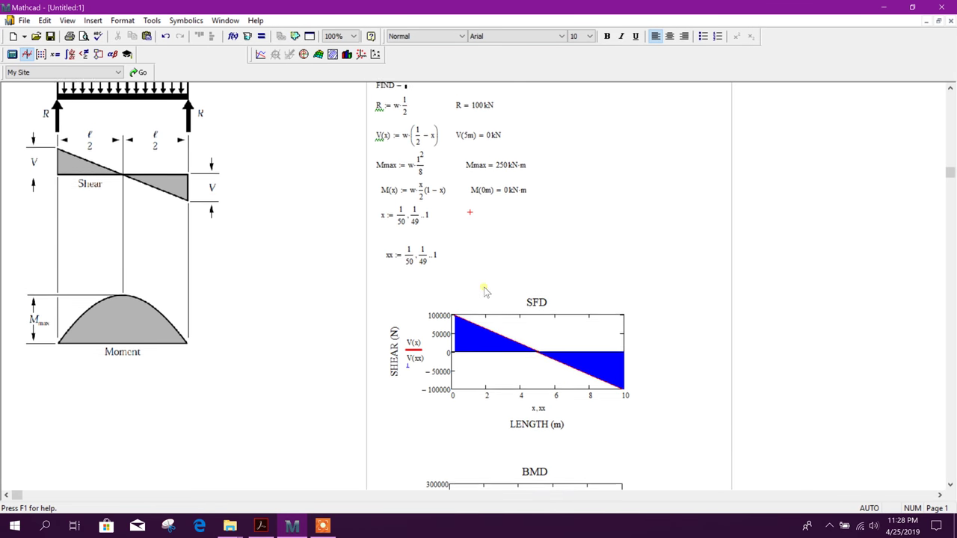
pyautogui.scroll(1, 469, 269)
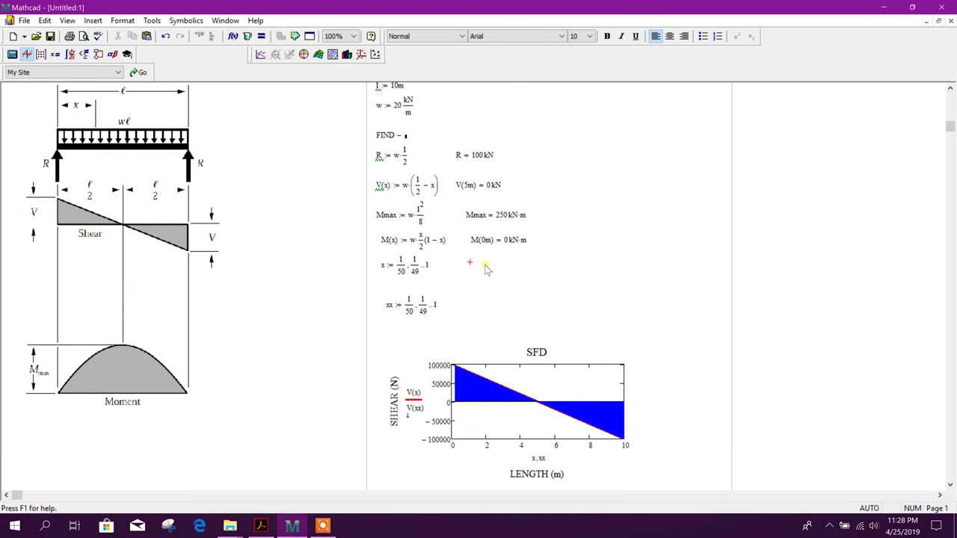
pyautogui.click(485, 240)
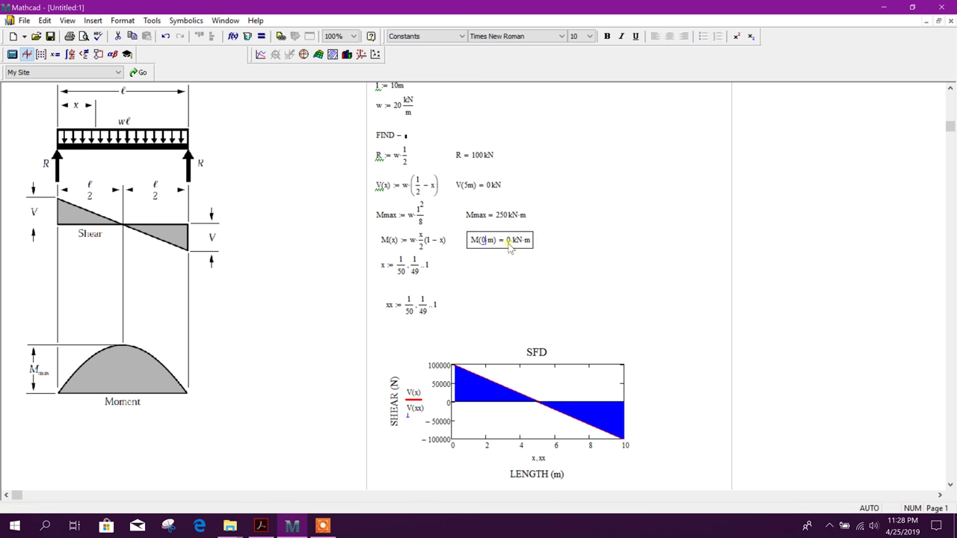
pyautogui.press('BackSpace')
pyautogui.write('5')
pyautogui.press('Return')
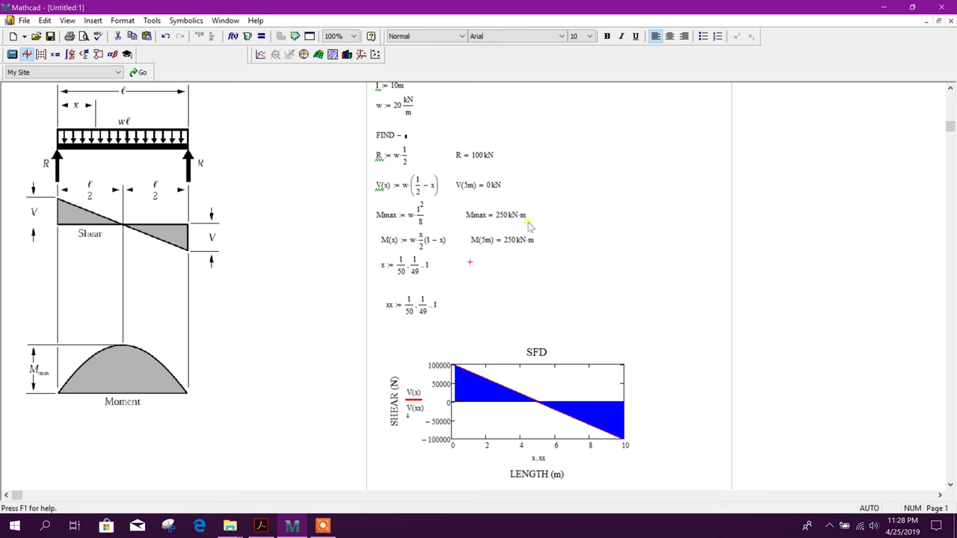
pyautogui.scroll(-1, 557, 218)
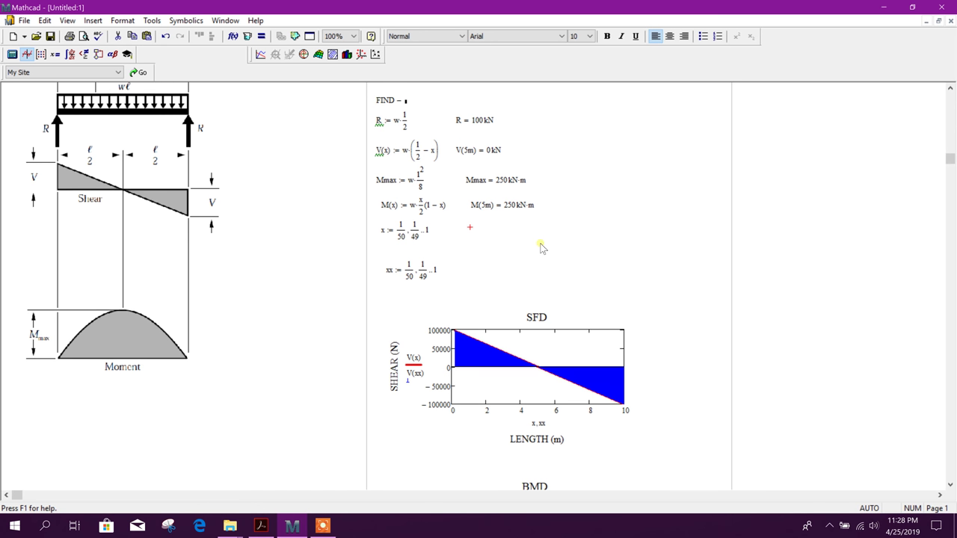
# - Move the xx range region up beside the x range definition
pyautogui.scroll(-1, 576, 214)
pyautogui.scroll(-4, 576, 214)
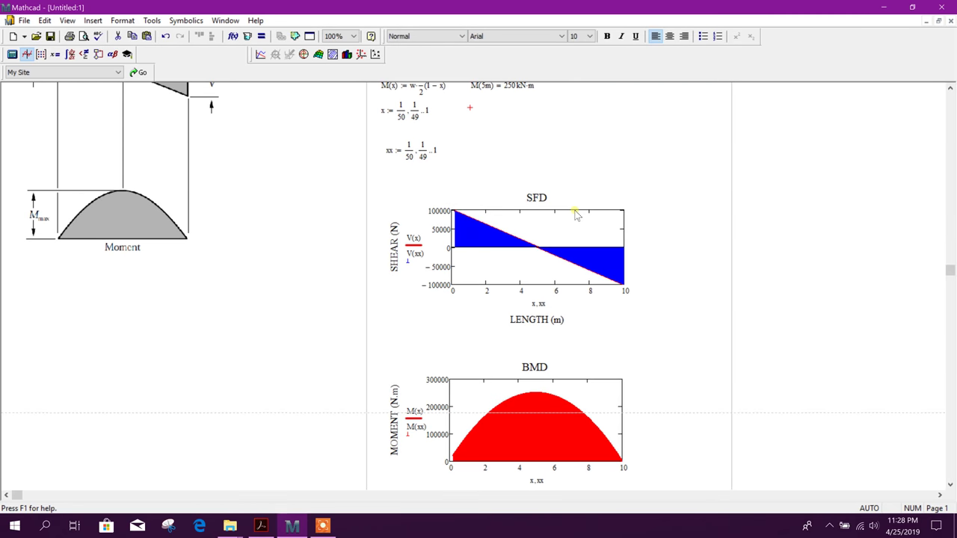
pyautogui.scroll(1, 613, 358)
pyautogui.moveTo(634, 417); pyautogui.dragTo(405, 336)
pyautogui.moveTo(649, 312); pyautogui.dragTo(441, 191)
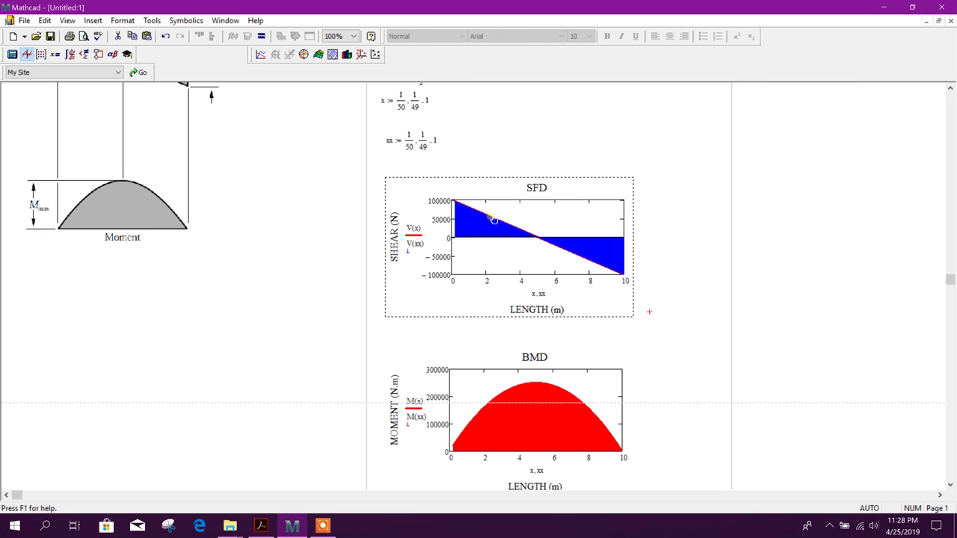
pyautogui.click(516, 193)
pyautogui.scroll(3, 516, 185)
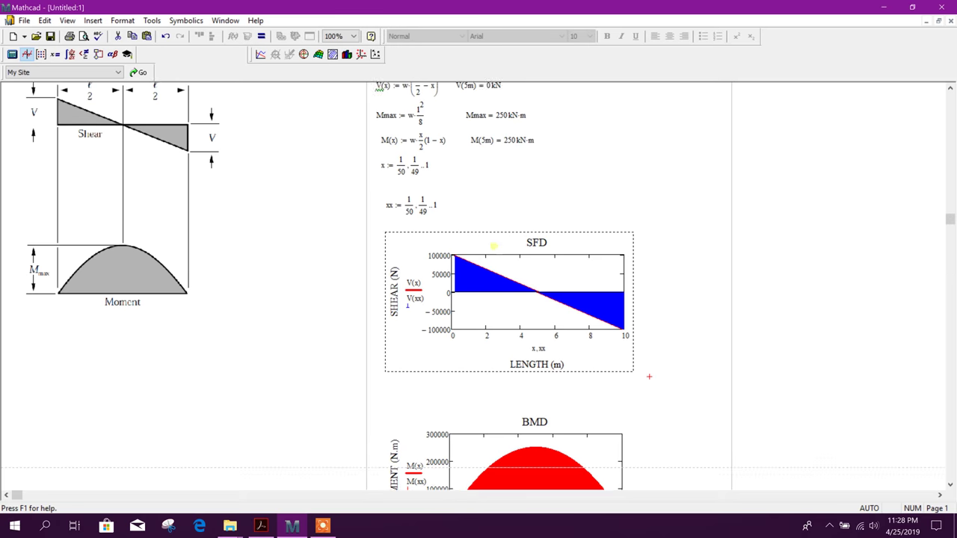
pyautogui.click(445, 229)
pyautogui.moveTo(450, 232); pyautogui.dragTo(466, 174)
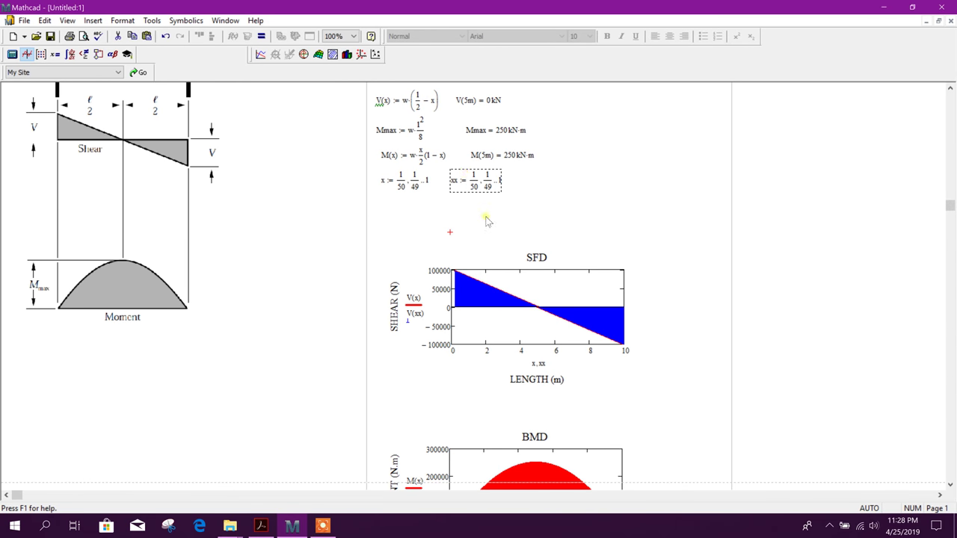
# - Move the SFD plot up and left so it sits beneath the formulas
pyautogui.click(484, 258)
pyautogui.click(619, 416)
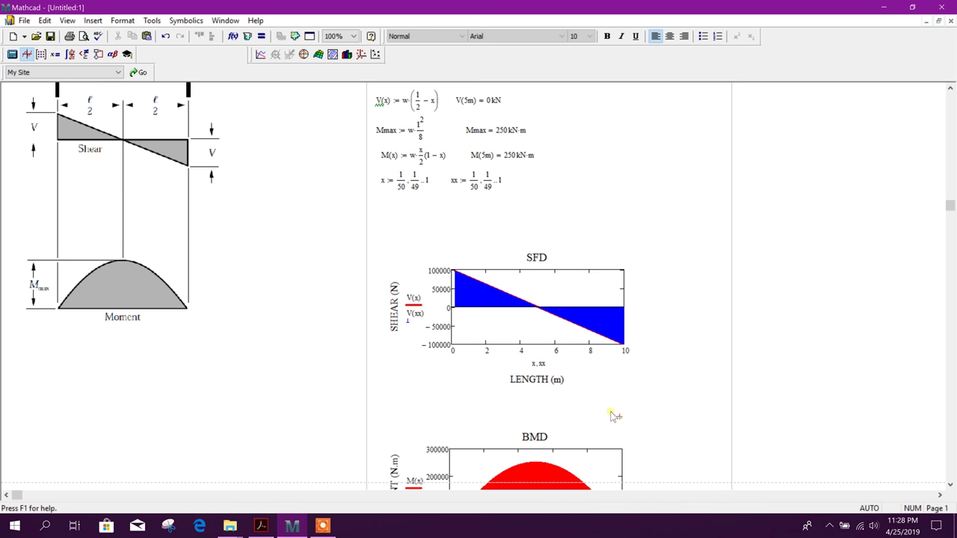
pyautogui.moveTo(528, 312); pyautogui.dragTo(517, 266)
pyautogui.scroll(-1, 524, 314)
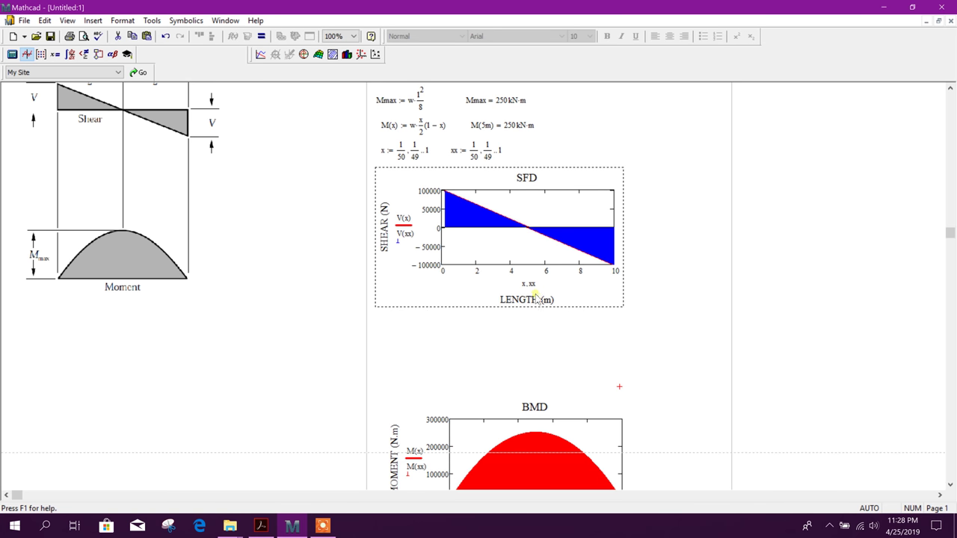
# - Widen the BMD and SFD plots to the right to a matching larger size
pyautogui.click(604, 428)
pyautogui.scroll(-1, 635, 437)
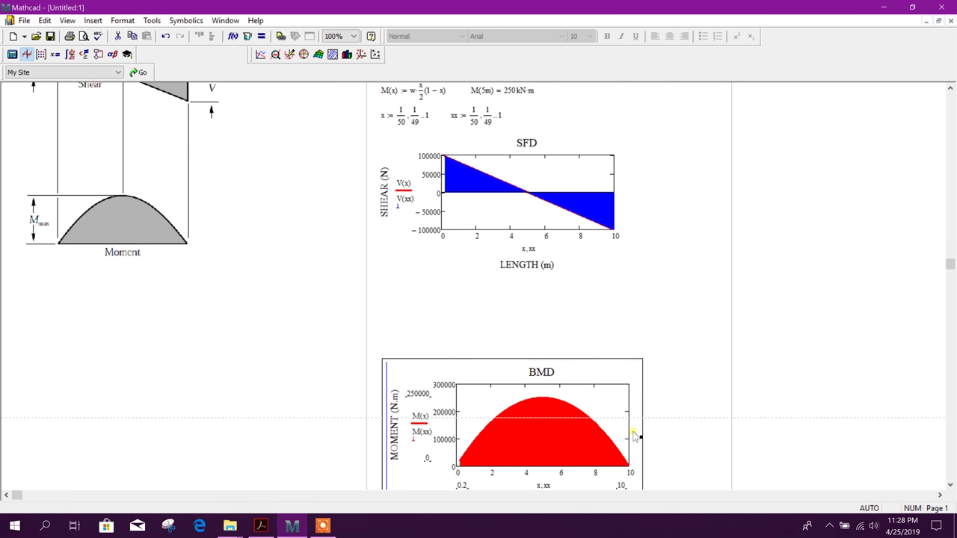
pyautogui.moveTo(664, 456); pyautogui.dragTo(585, 318)
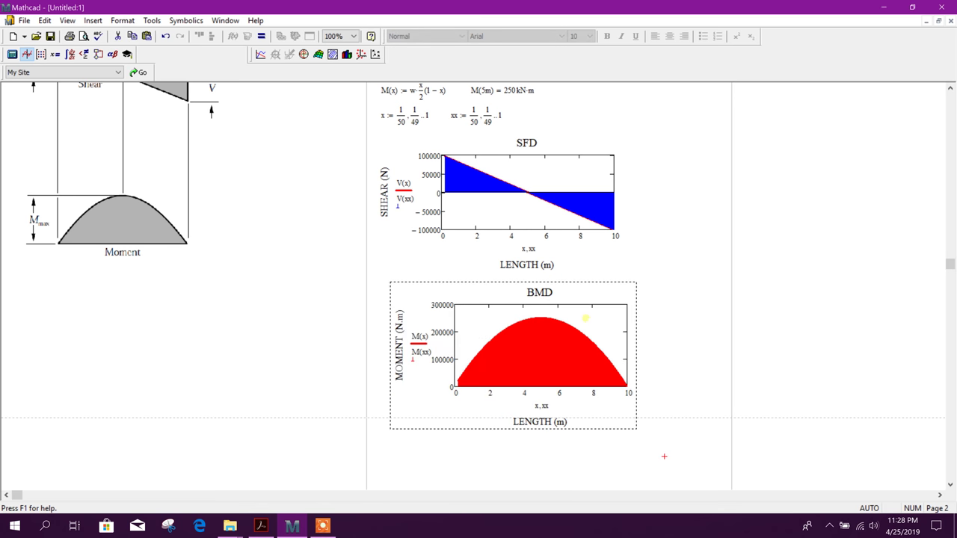
pyautogui.click(622, 378)
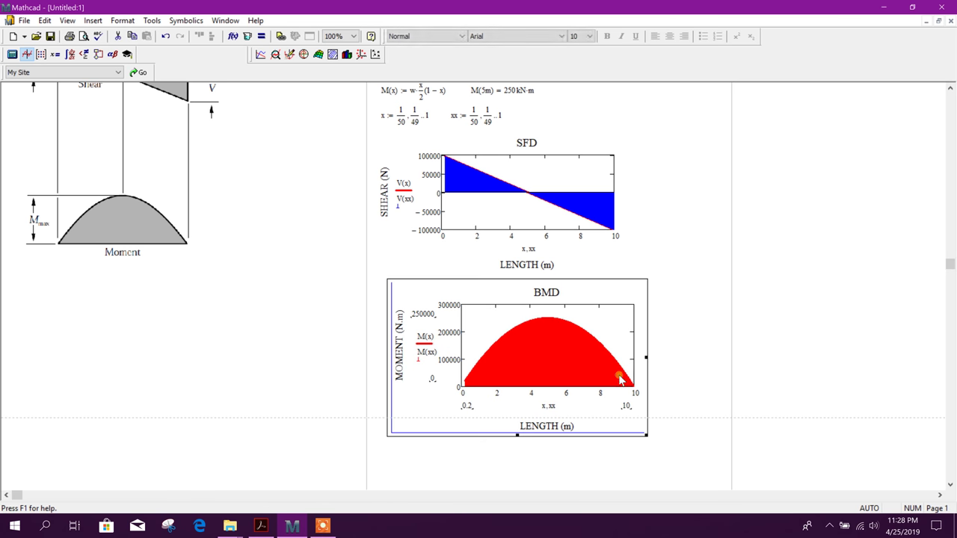
pyautogui.moveTo(643, 358); pyautogui.dragTo(716, 357)
pyautogui.scroll(1, 654, 364)
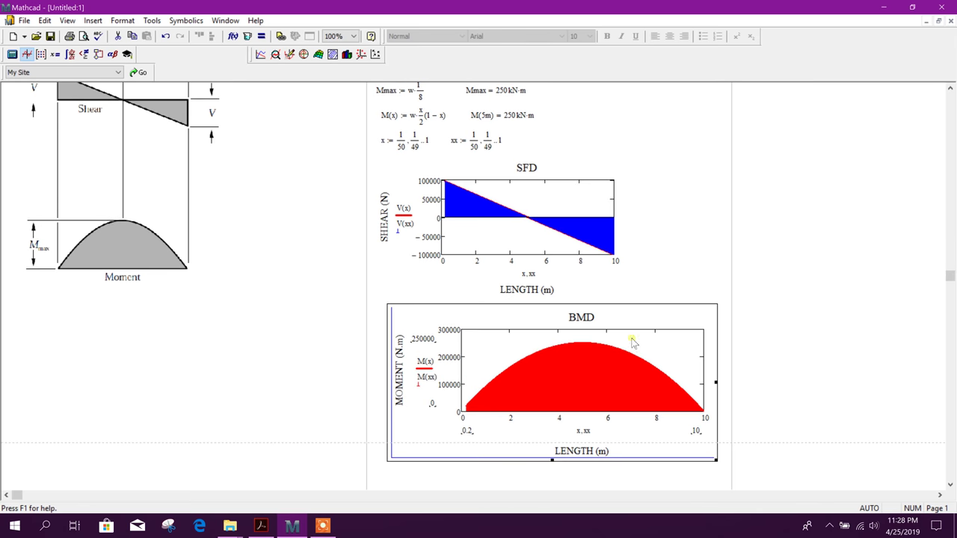
pyautogui.click(609, 236)
pyautogui.moveTo(628, 239); pyautogui.dragTo(713, 239)
pyautogui.scroll(1, 675, 310)
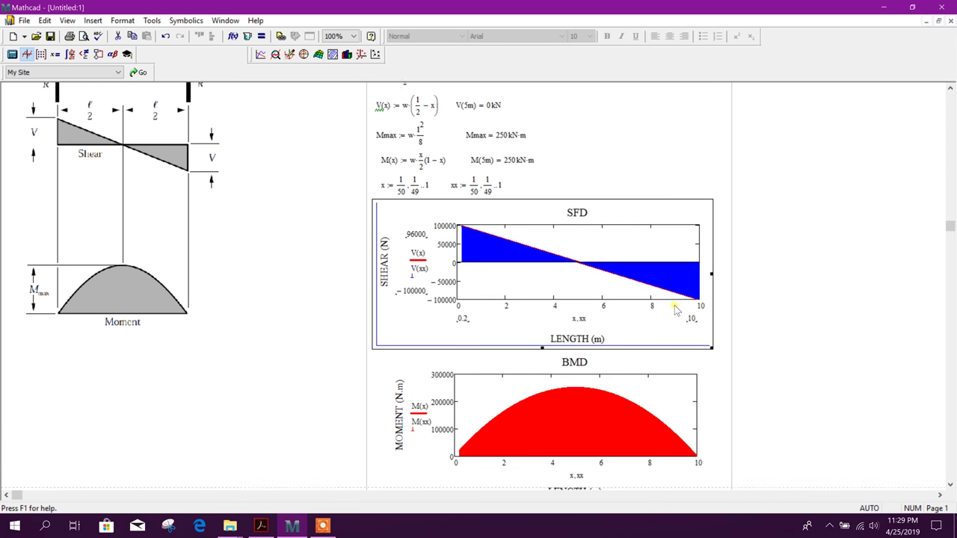
pyautogui.scroll(3, 675, 310)
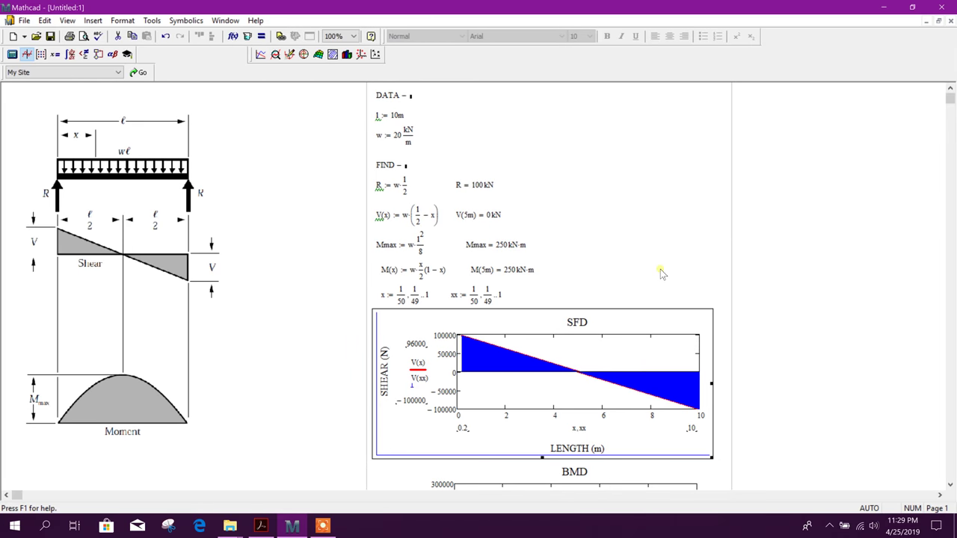
pyautogui.click(549, 103)
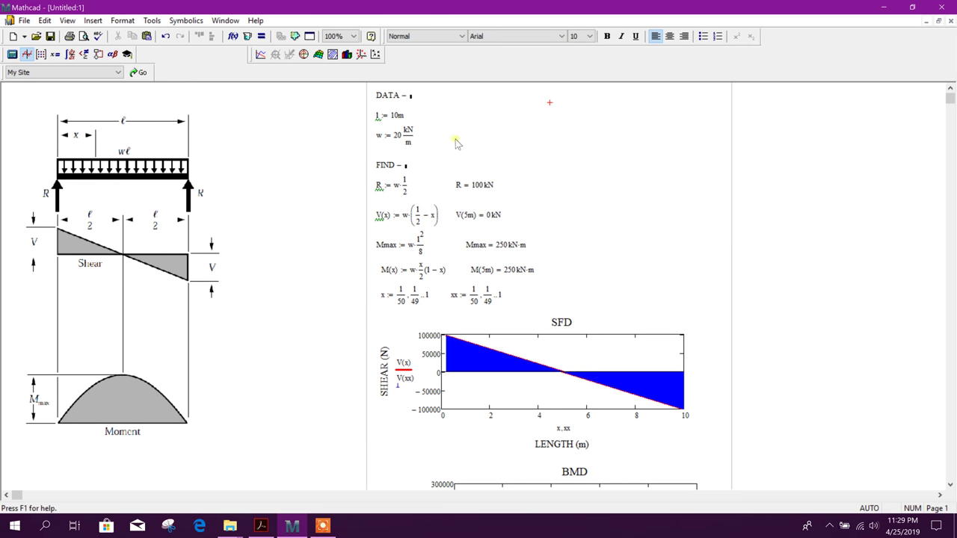
pyautogui.scroll(-1, 534, 179)
pyautogui.scroll(1, 540, 182)
pyautogui.scroll(-2, 549, 181)
pyautogui.scroll(2, 550, 185)
pyautogui.scroll(-5, 527, 215)
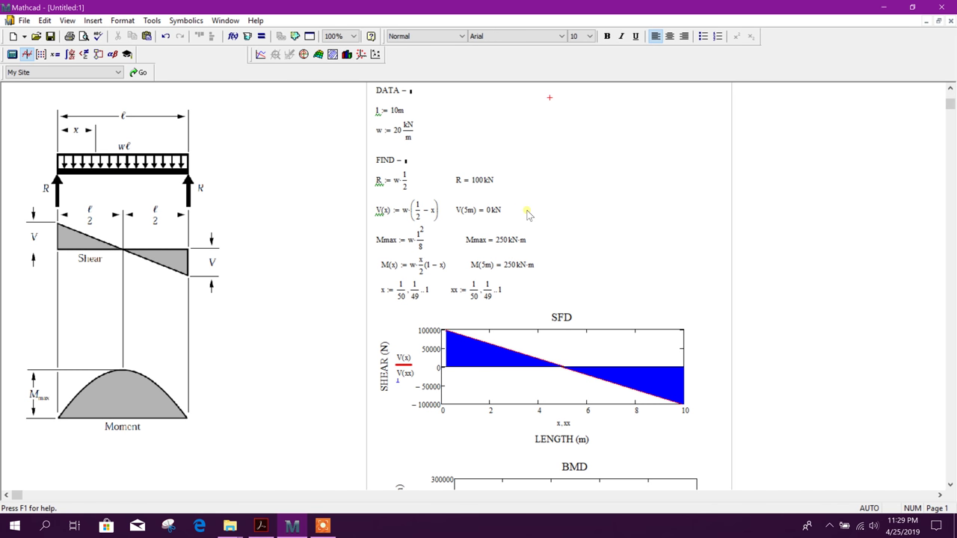
pyautogui.scroll(5, 527, 214)
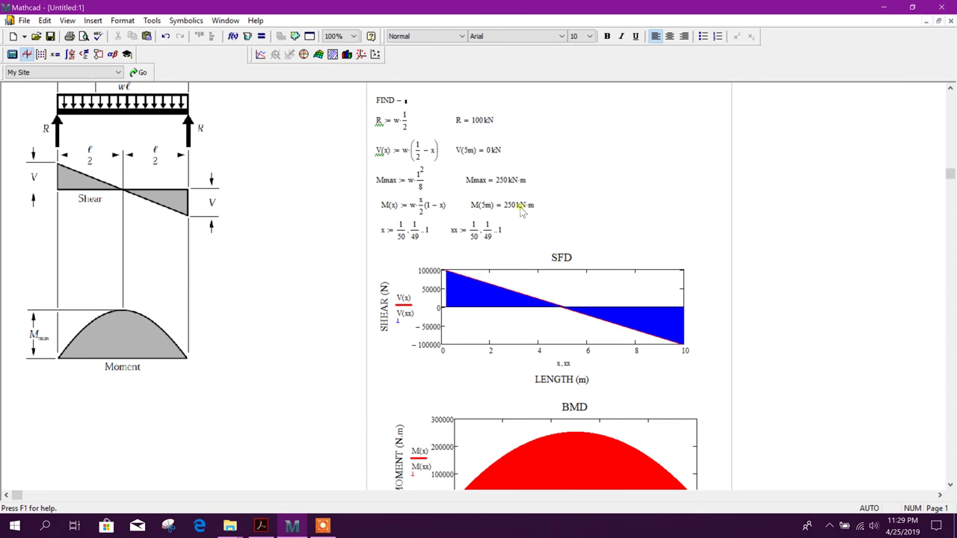